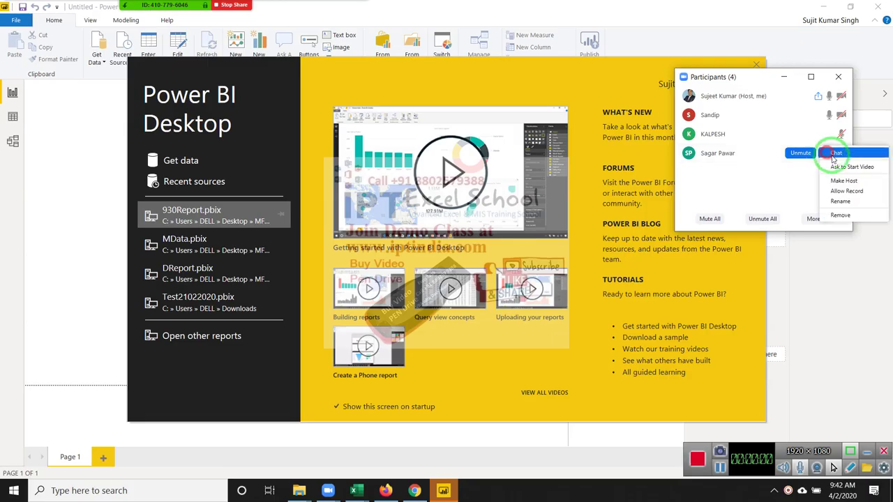
# Close the Zoom participants panel and open MData.pbix from the recent files list.
pyautogui.click(850, 192)
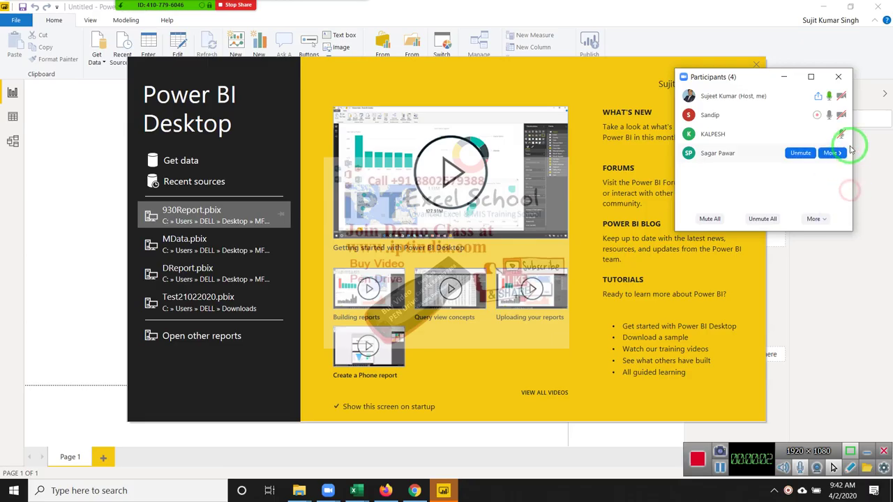
pyautogui.click(838, 77)
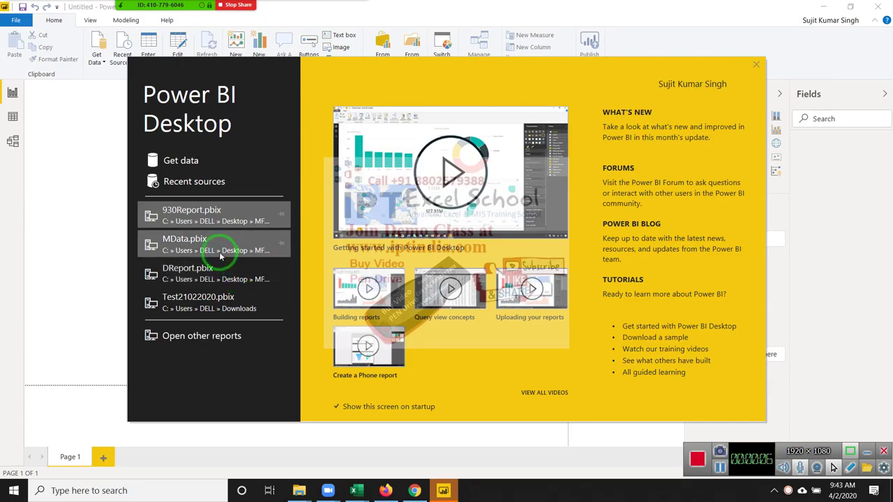
pyautogui.click(221, 253)
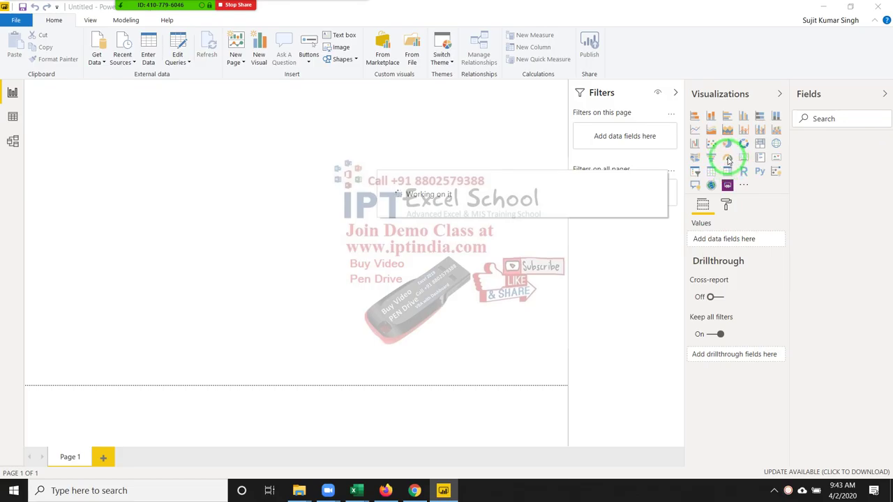
# Expand the Data table and tick Total to create a column chart on Page 2.
pyautogui.moveTo(728, 160); pyautogui.dragTo(737, 243)
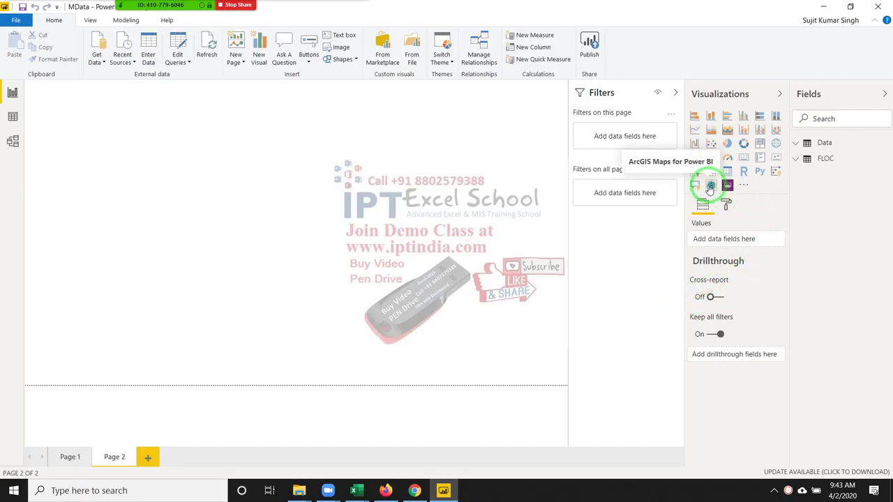
pyautogui.click(799, 143)
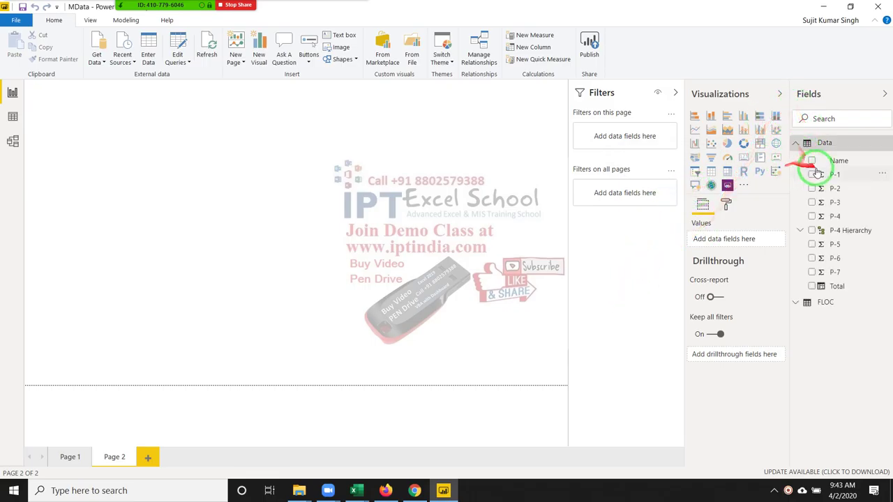
pyautogui.click(813, 286)
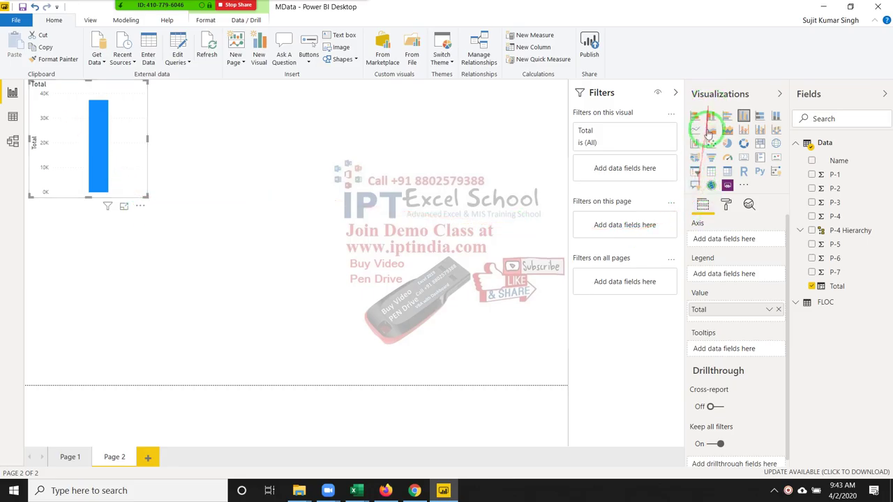
# Convert the Total chart to a gauge reading 37K on a 0K–75K scale and widen it.
pyautogui.click(711, 171)
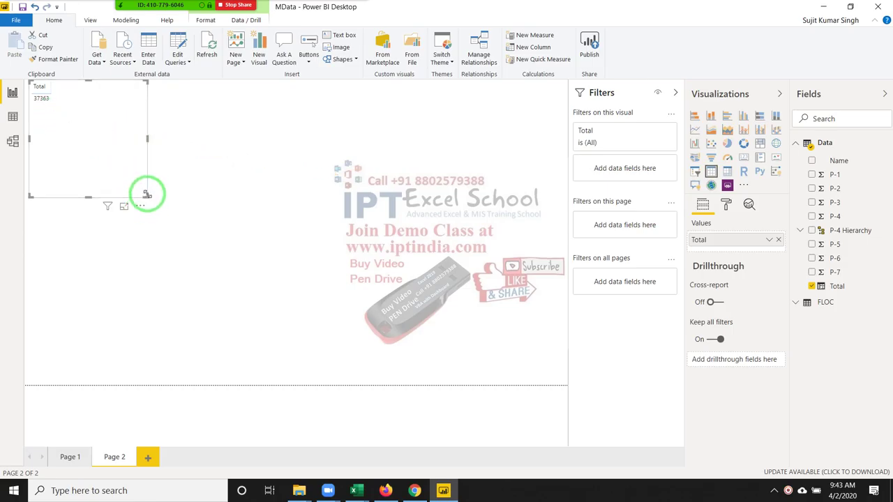
pyautogui.moveTo(147, 195); pyautogui.dragTo(152, 180)
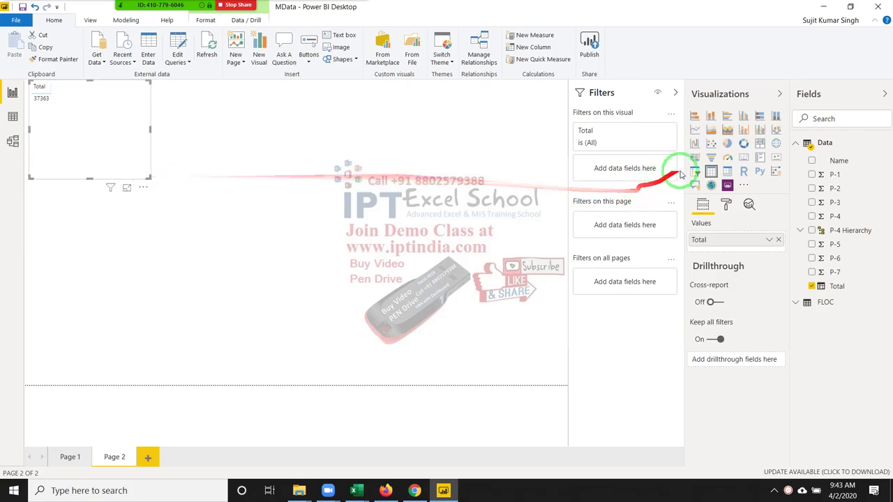
pyautogui.click(709, 159)
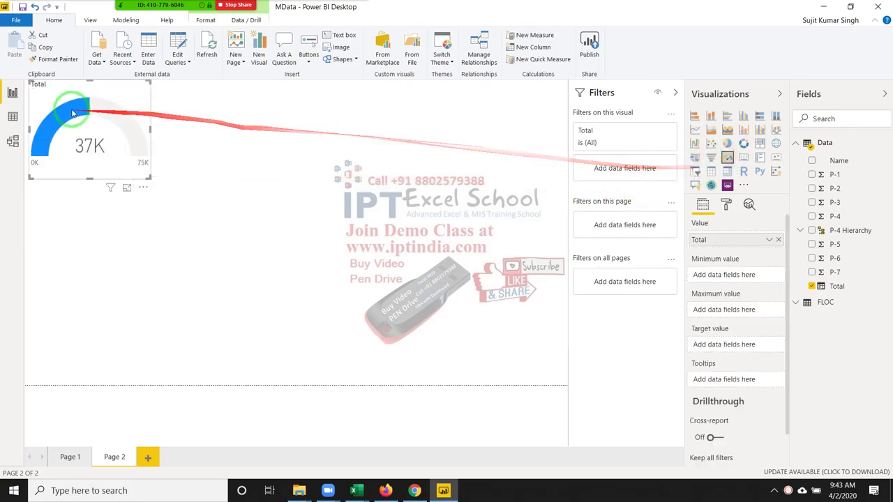
pyautogui.moveTo(141, 176); pyautogui.dragTo(162, 182)
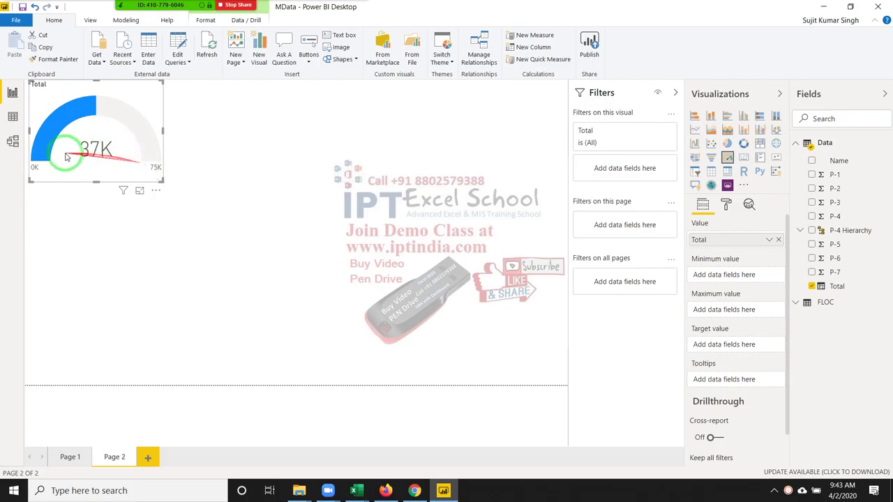
pyautogui.moveTo(57, 117)
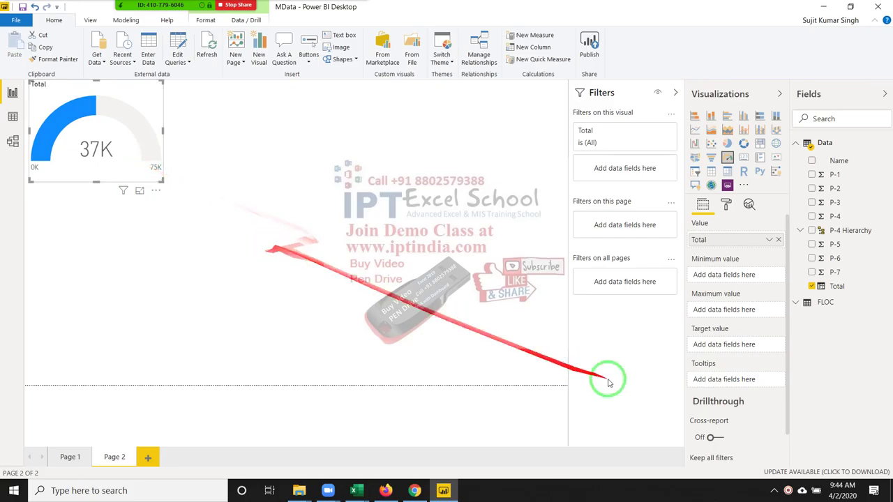
pyautogui.moveTo(707, 280)
pyautogui.mouseDown()
pyautogui.moveTo(713, 294)
pyautogui.moveTo(715, 277)
pyautogui.moveTo(718, 307)
pyautogui.mouseUp()
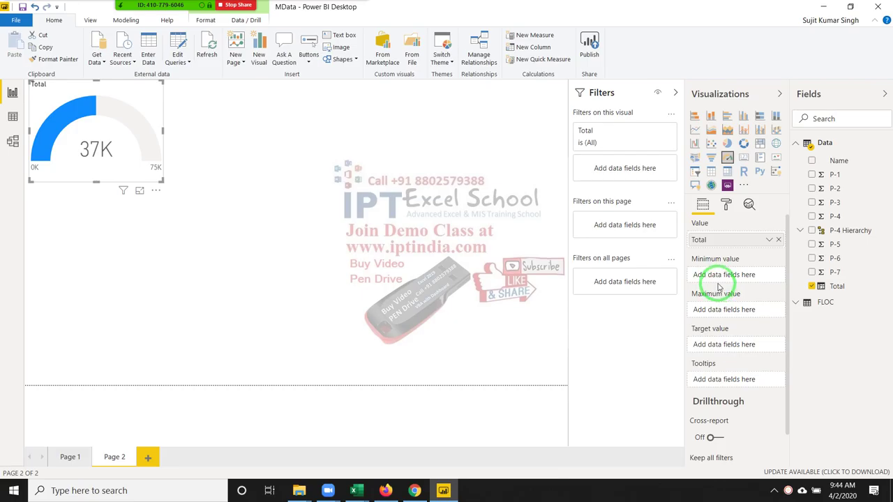
# Show the Modeling ribbon tools, leaving the Total gauge unchanged.
pyautogui.click(730, 349)
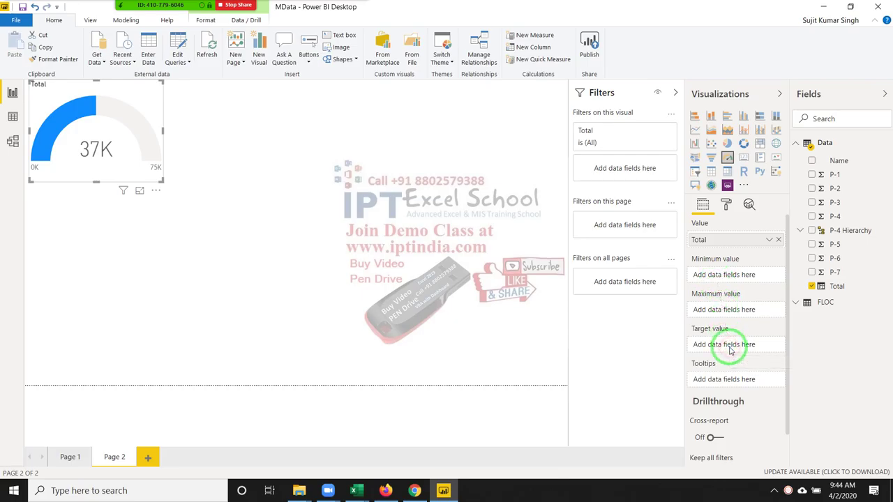
pyautogui.moveTo(729, 349); pyautogui.dragTo(136, 74)
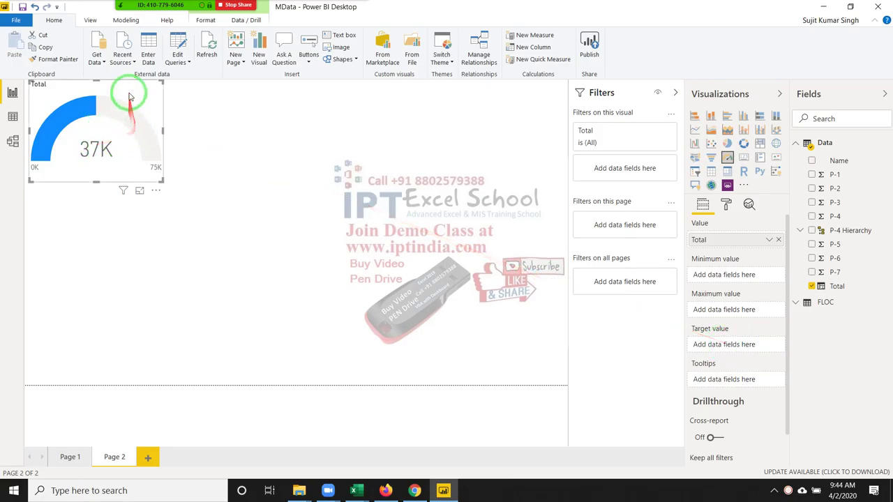
pyautogui.click(126, 20)
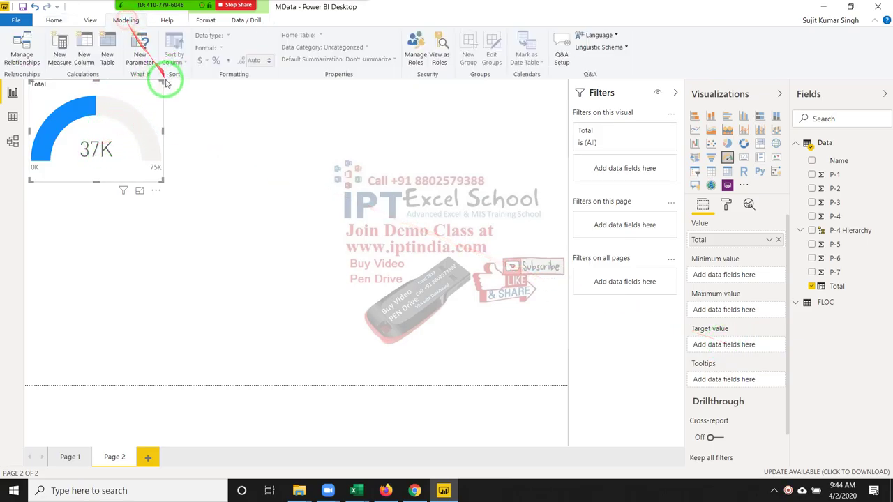
pyautogui.click(723, 277)
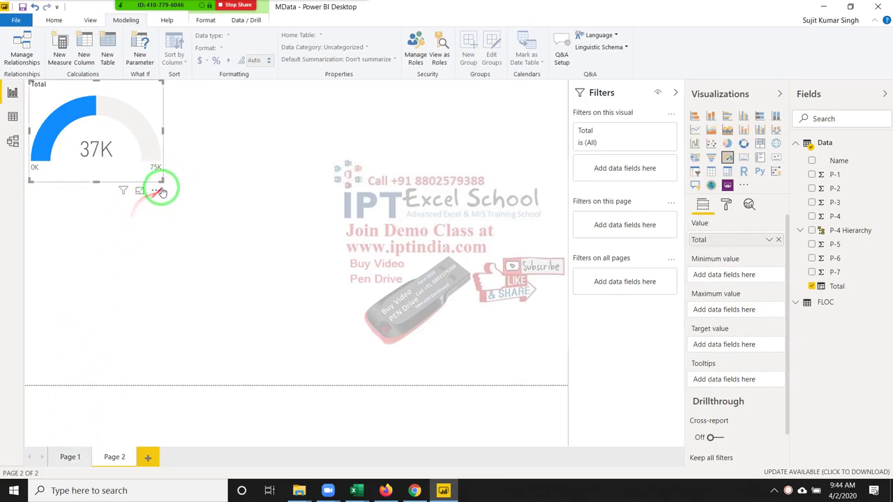
# Expand and collapse the FLOC table's fields, then switch to the Data view of table rows.
pyautogui.click(800, 303)
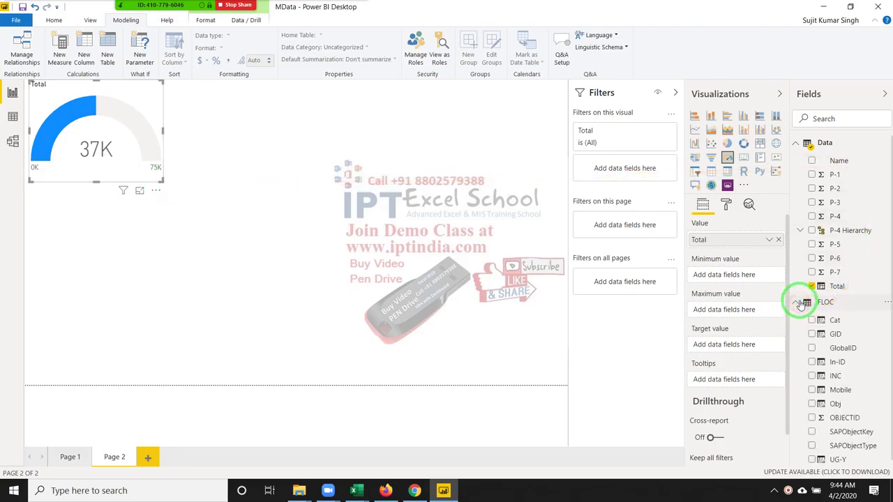
pyautogui.click(800, 303)
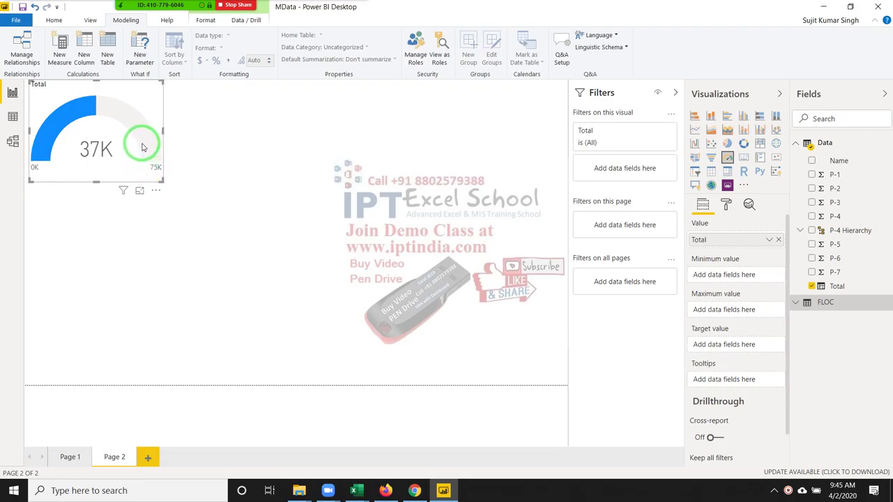
pyautogui.moveTo(141, 147); pyautogui.dragTo(126, 149)
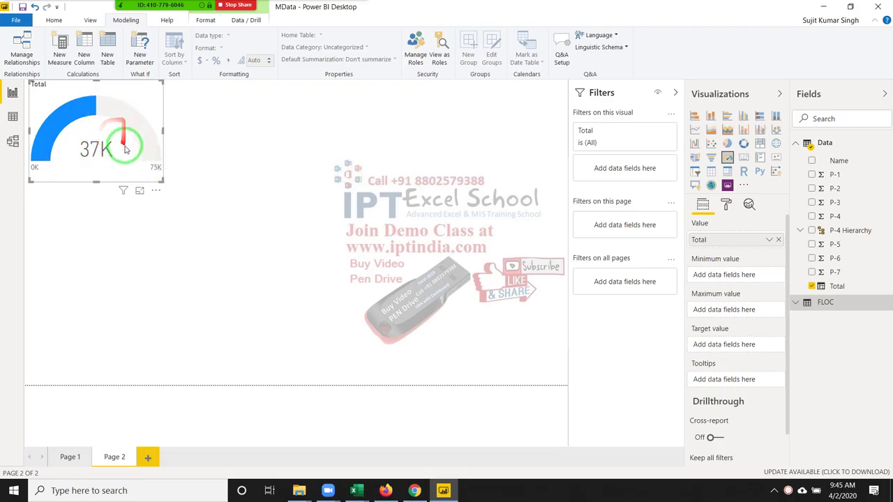
pyautogui.moveTo(120, 138)
pyautogui.moveTo(120, 138); pyautogui.dragTo(17, 169)
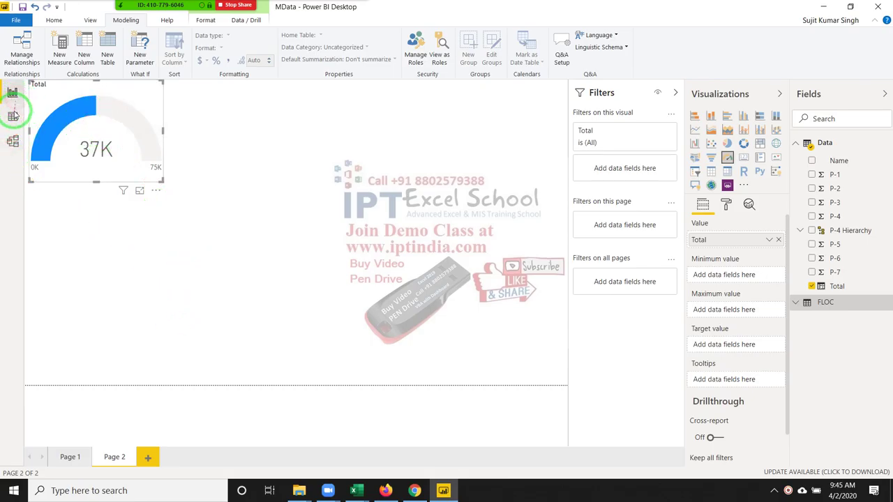
pyautogui.click(13, 116)
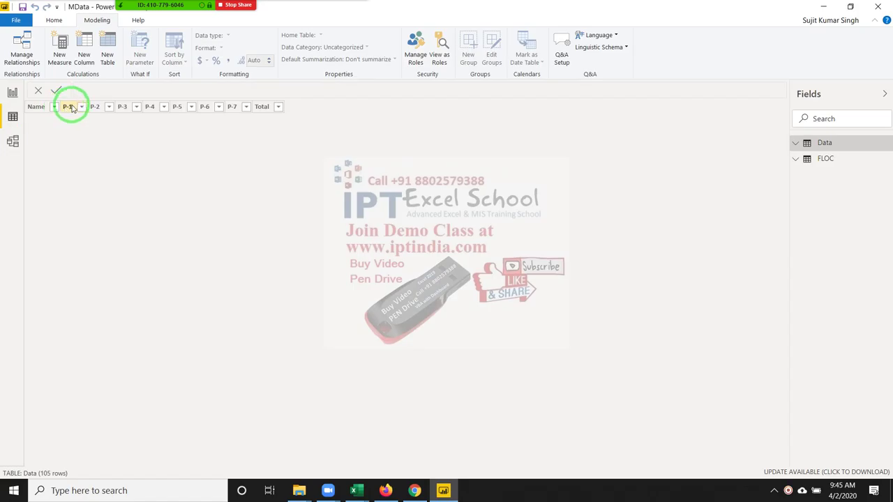
pyautogui.moveTo(139, 113); pyautogui.dragTo(206, 125)
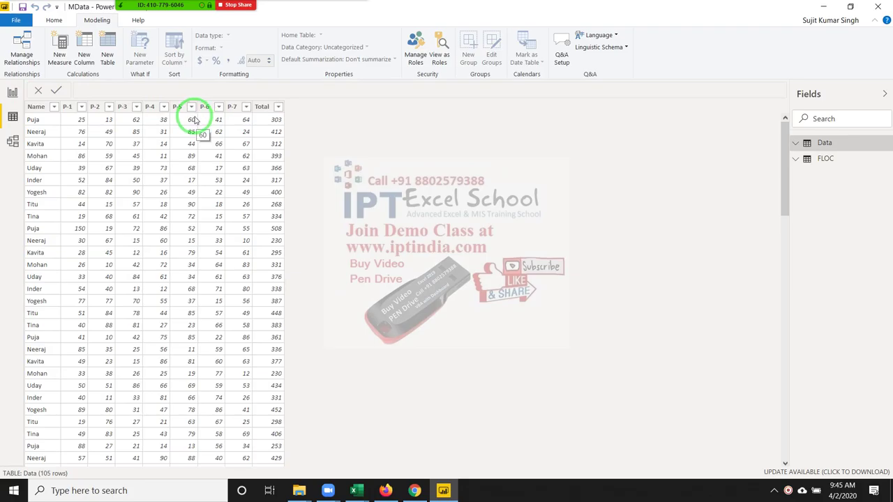
pyautogui.moveTo(196, 120); pyautogui.dragTo(35, 115)
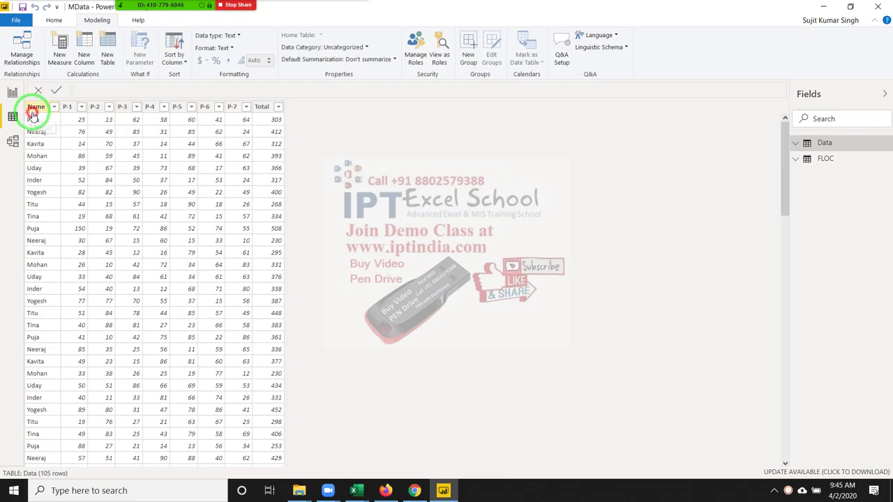
pyautogui.moveTo(33, 112)
pyautogui.mouseDown()
pyautogui.moveTo(256, 116)
pyautogui.moveTo(2, 98)
pyautogui.mouseUp()
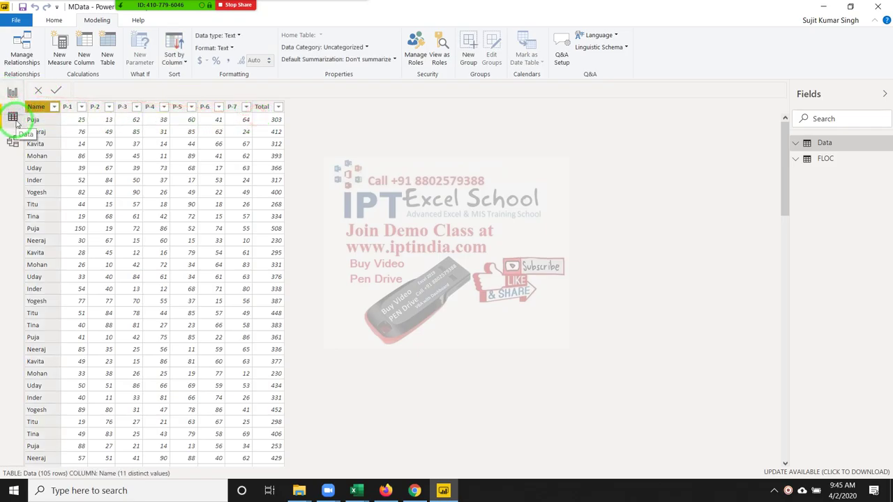
pyautogui.click(14, 119)
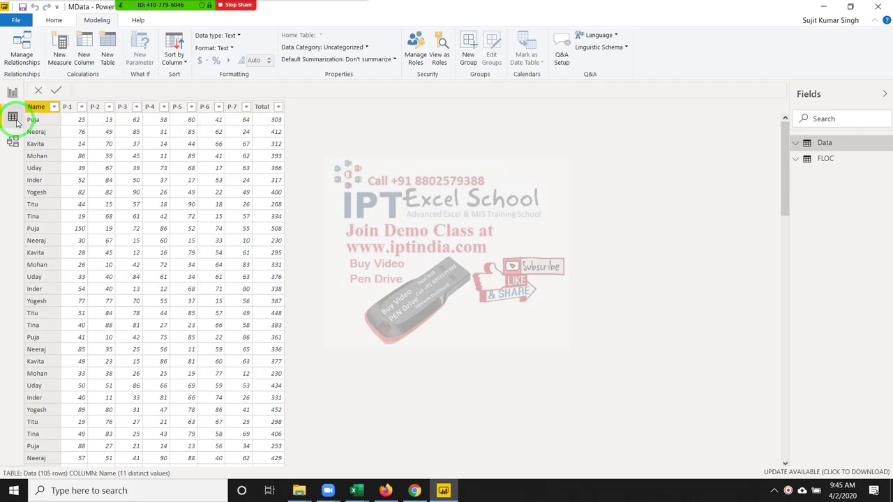
pyautogui.click(263, 114)
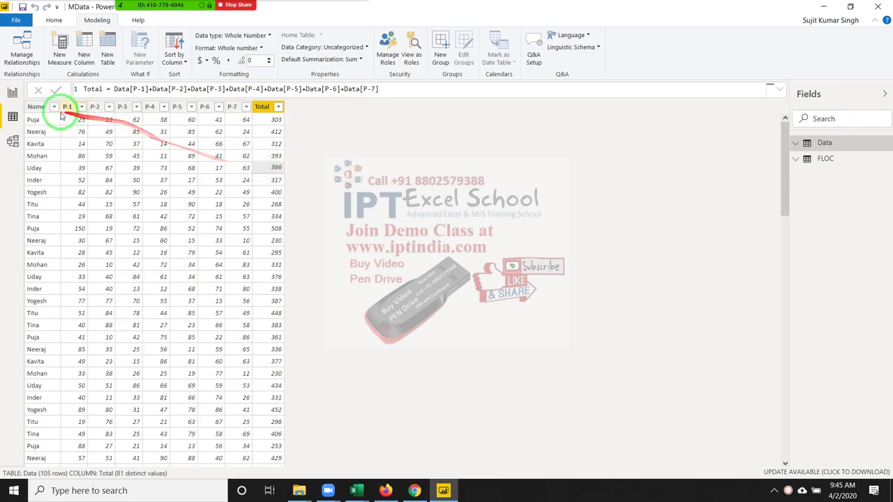
pyautogui.click(12, 93)
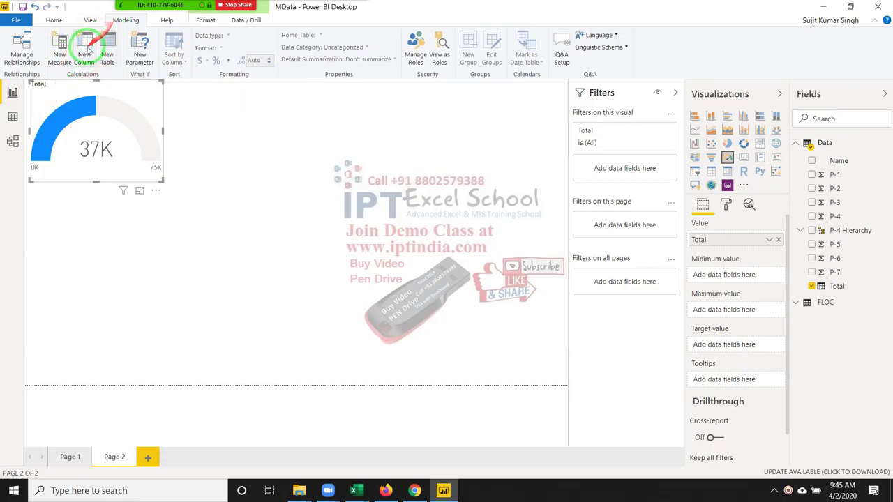
# Create a new measure MAXS = SUM(Data[Total])*12.
pyautogui.click(68, 64)
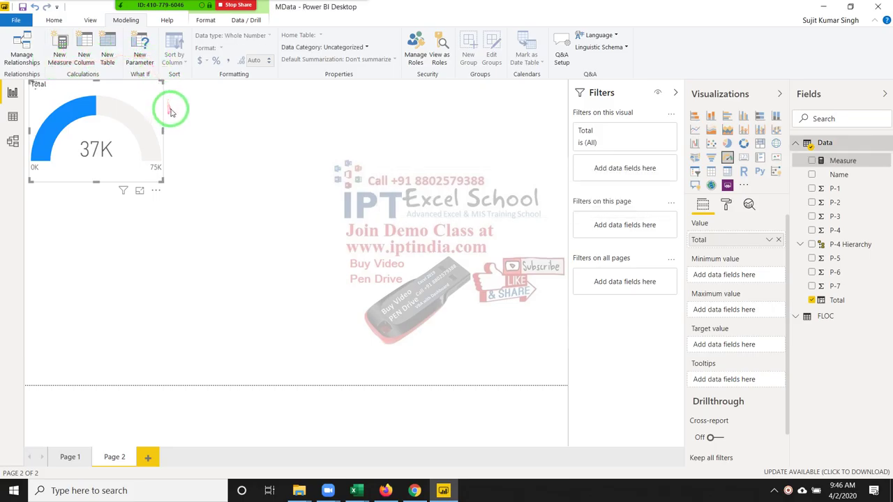
pyautogui.click(107, 88)
pyautogui.doubleClick(107, 88)
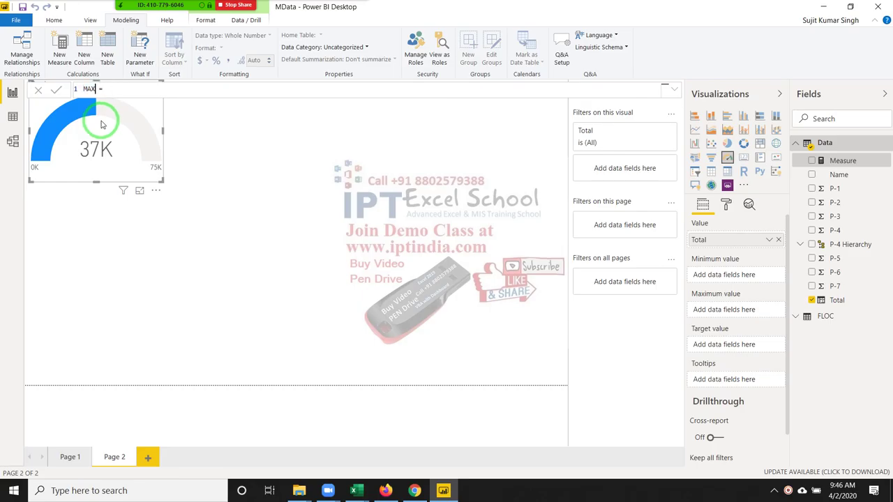
pyautogui.click(118, 93)
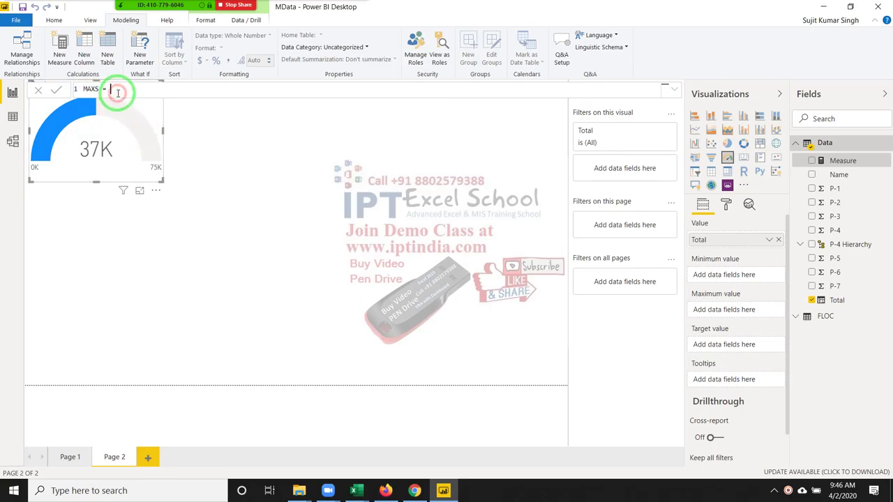
pyautogui.write('sum')
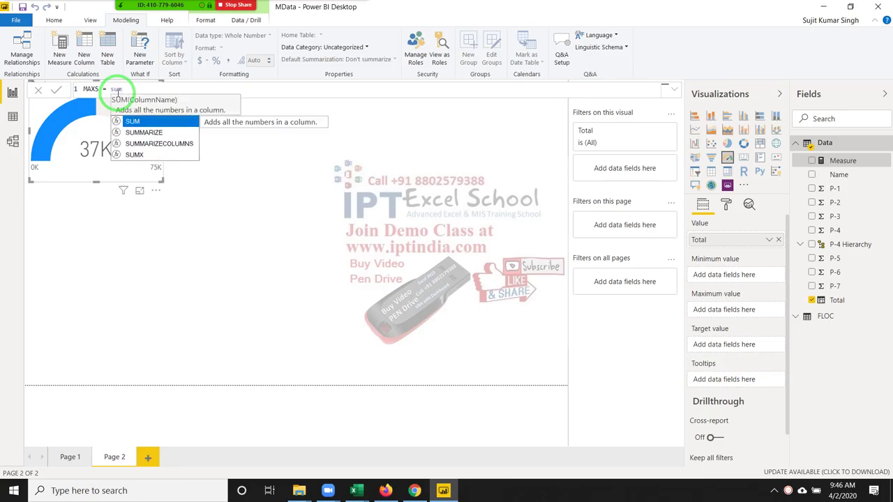
pyautogui.write('(')
pyautogui.press('Tab')
pyautogui.press('Down')
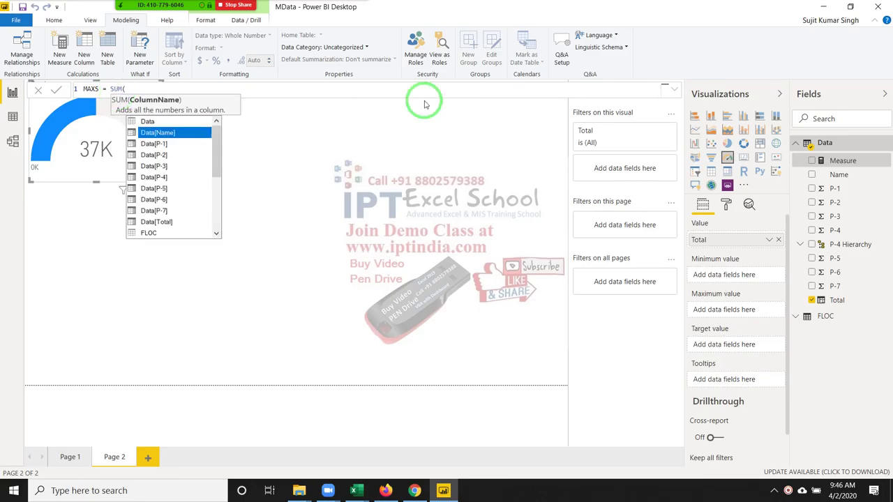
pyautogui.press('Down')
pyautogui.press('Down')
pyautogui.press('Down')
pyautogui.press('Down')
pyautogui.press('Down')
pyautogui.press('Down')
pyautogui.press('Down')
pyautogui.press('Tab')
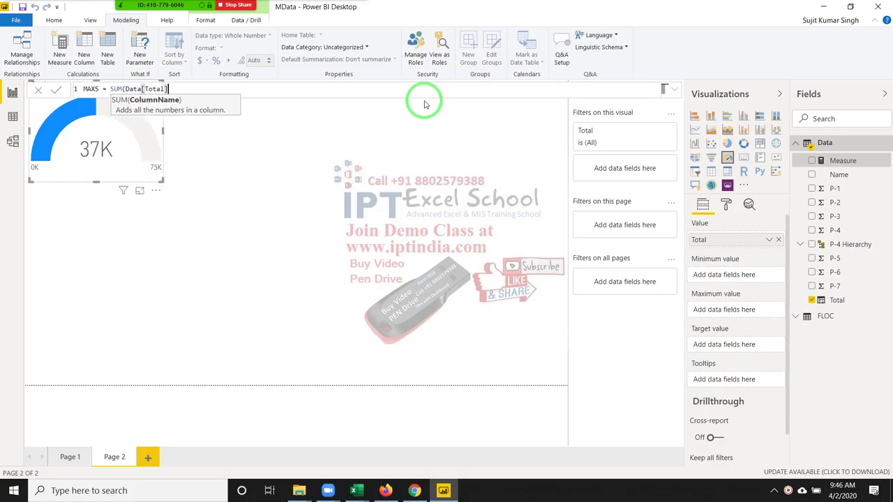
pyautogui.write(')*12')
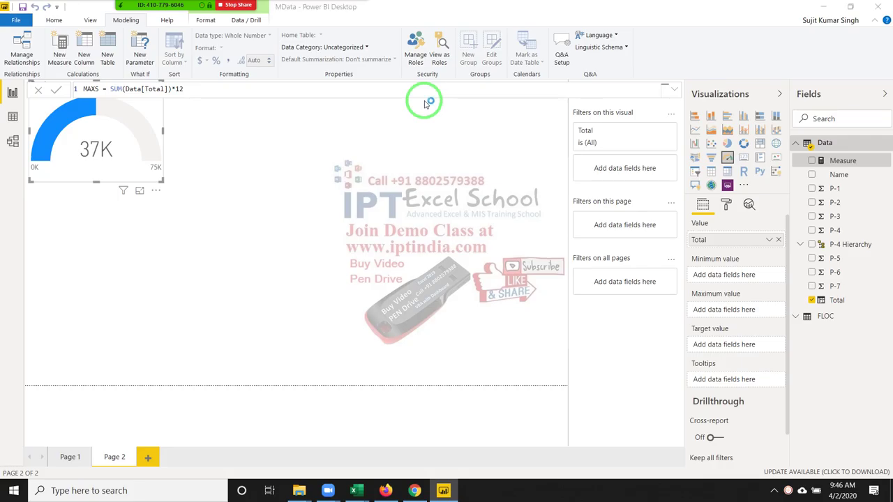
pyautogui.press('Return')
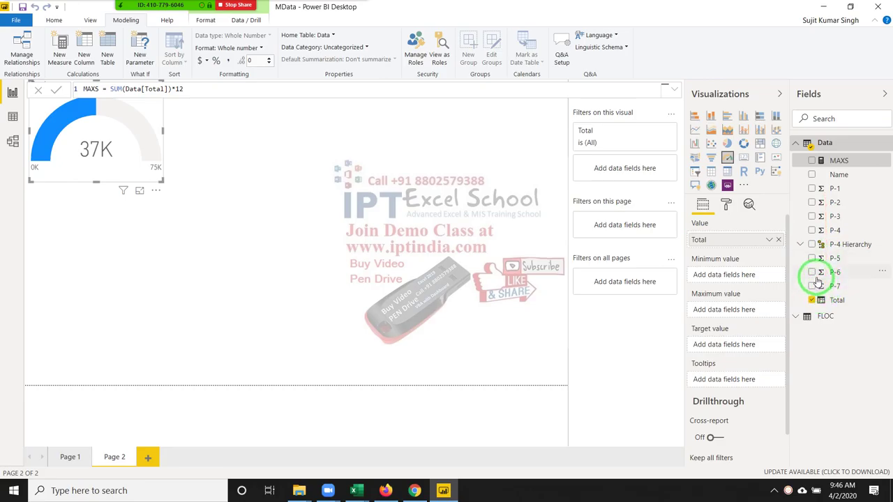
# Put MAXS in the gauge's Maximum value well, extending the scale to 448K.
pyautogui.moveTo(558, 110); pyautogui.dragTo(889, 305)
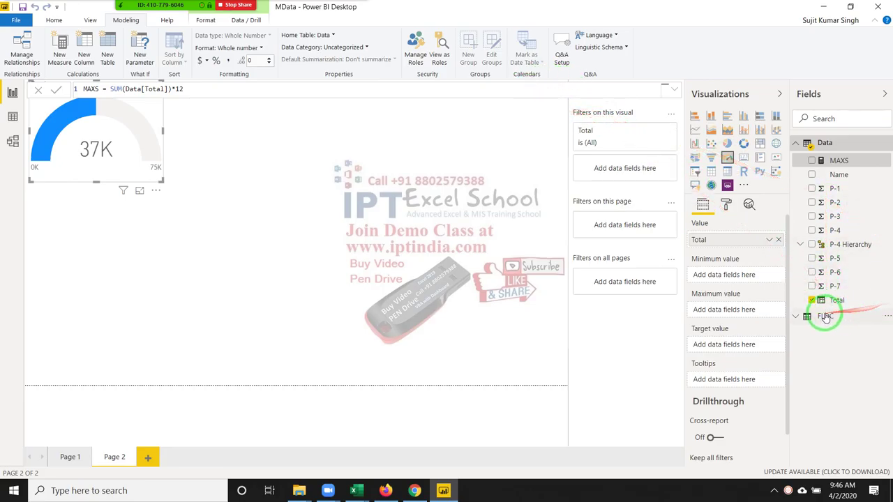
pyautogui.moveTo(819, 234)
pyautogui.mouseDown()
pyautogui.moveTo(707, 189)
pyautogui.moveTo(837, 175)
pyautogui.moveTo(740, 314)
pyautogui.moveTo(133, 167)
pyautogui.moveTo(725, 342)
pyautogui.mouseUp()
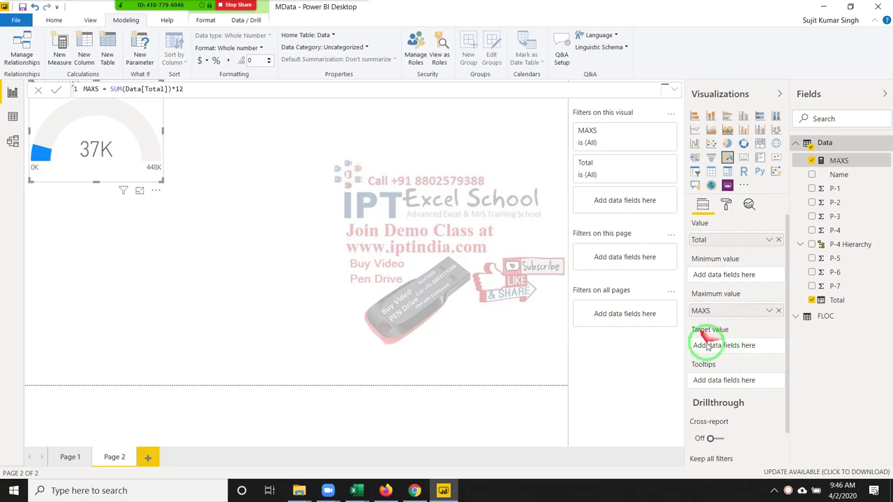
pyautogui.moveTo(723, 348); pyautogui.dragTo(498, 274)
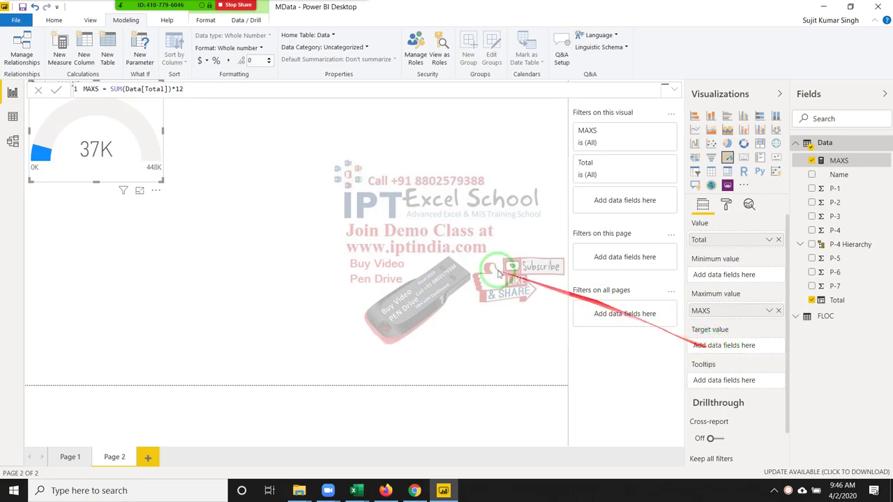
pyautogui.click(401, 225)
# Create a Target measure equal to 50000 in the Data table.
pyautogui.moveTo(401, 225); pyautogui.dragTo(155, 134)
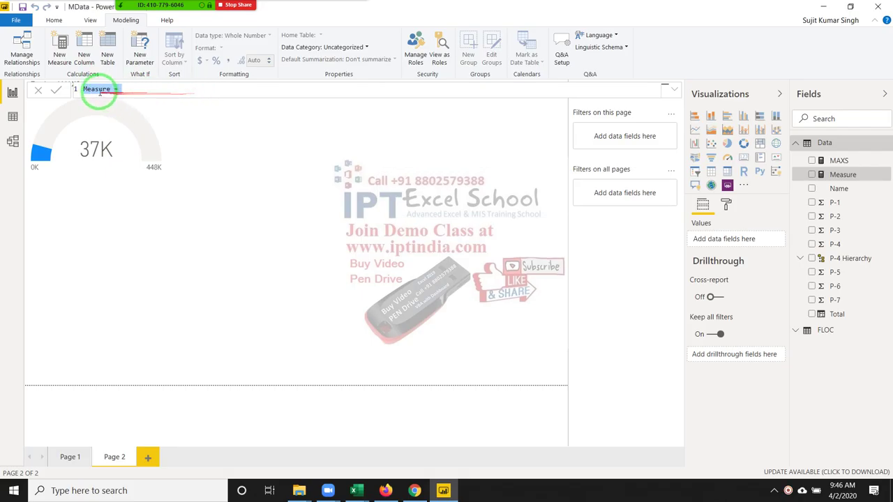
pyautogui.doubleClick(97, 89)
pyautogui.write('Target')
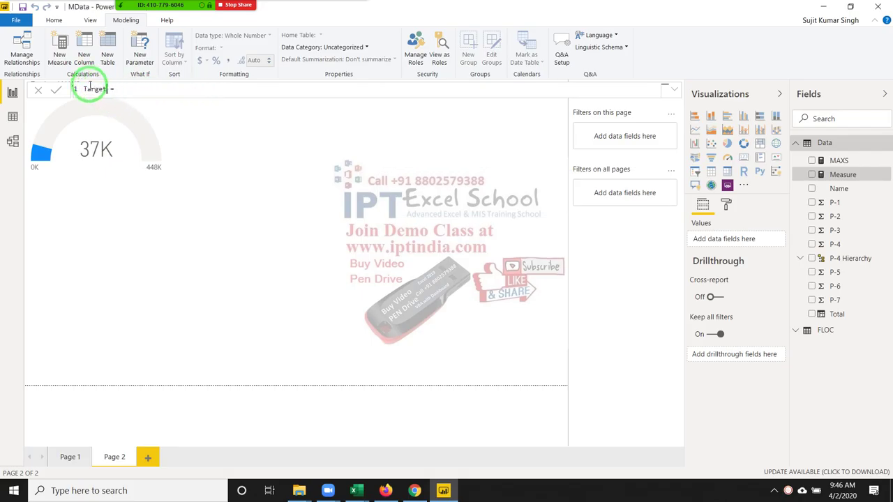
pyautogui.click(127, 88)
pyautogui.write('50000')
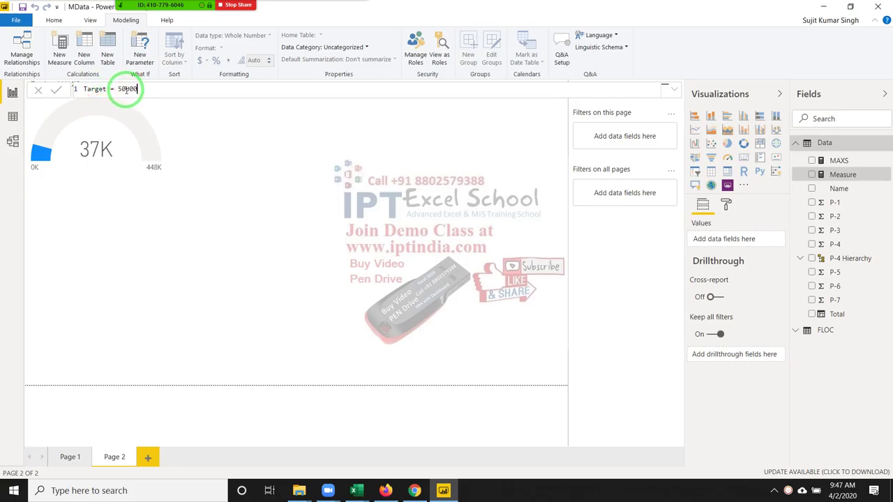
pyautogui.press('Return')
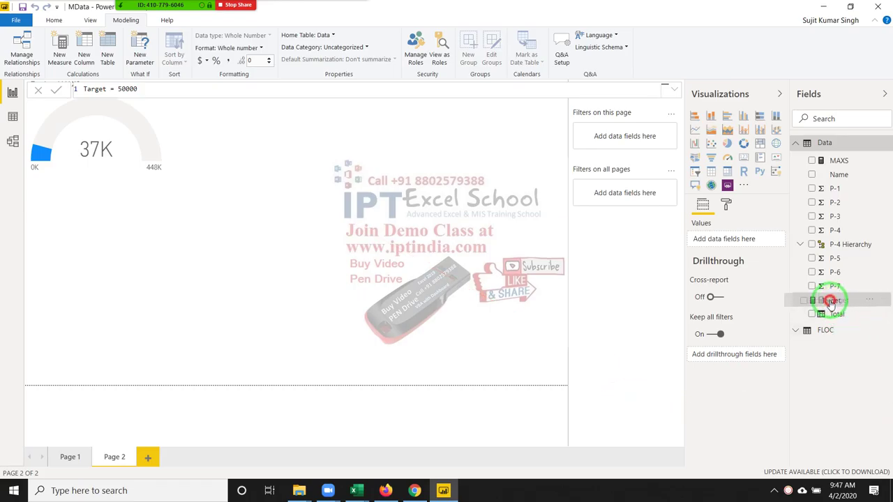
pyautogui.click(162, 130)
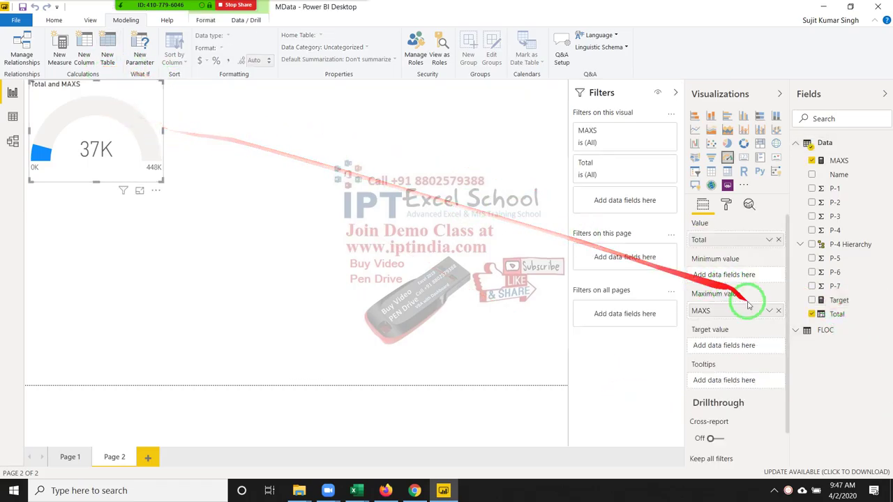
pyautogui.moveTo(831, 301); pyautogui.dragTo(728, 345)
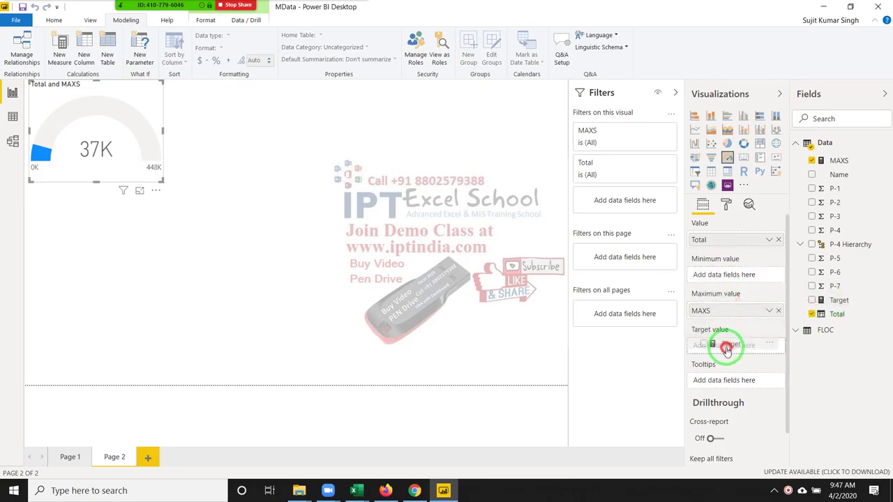
# Place Target in the gauge's Target value well, adding a 50K marker.
pyautogui.moveTo(728, 345); pyautogui.dragTo(721, 344)
pyautogui.click(496, 276)
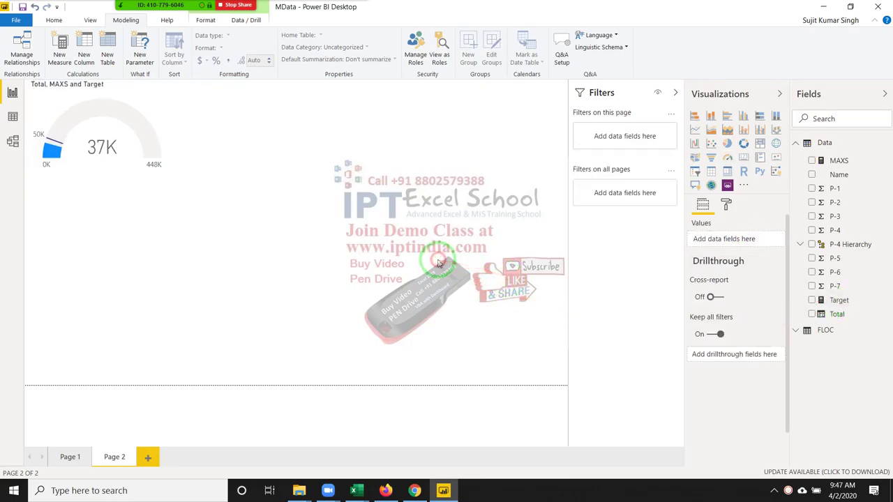
pyautogui.moveTo(354, 494)
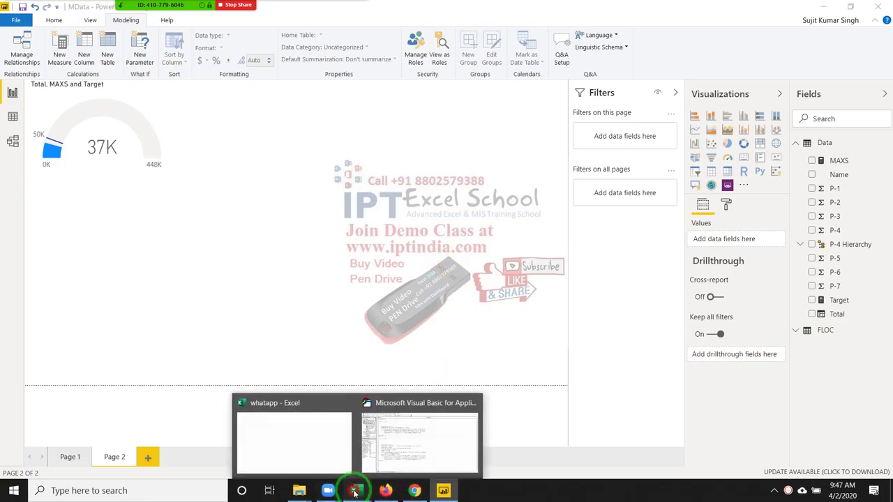
pyautogui.moveTo(347, 459)
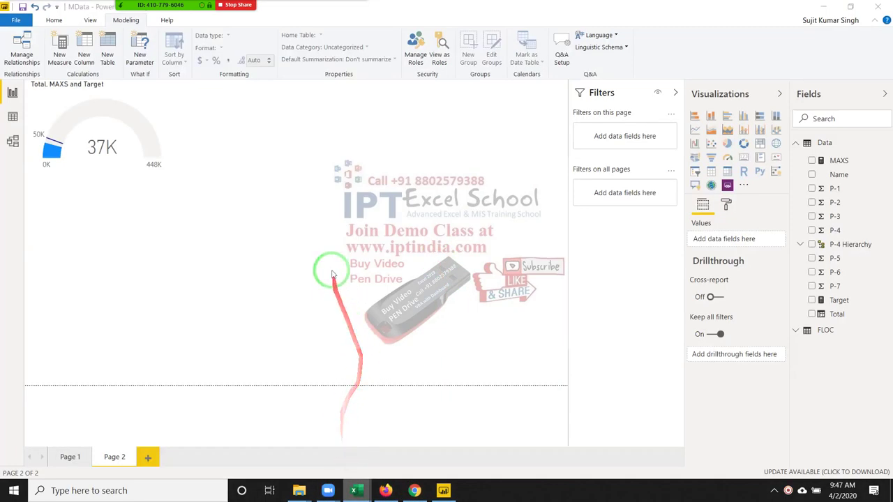
# Switch to Excel and create a new blank workbook.
pyautogui.click(354, 490)
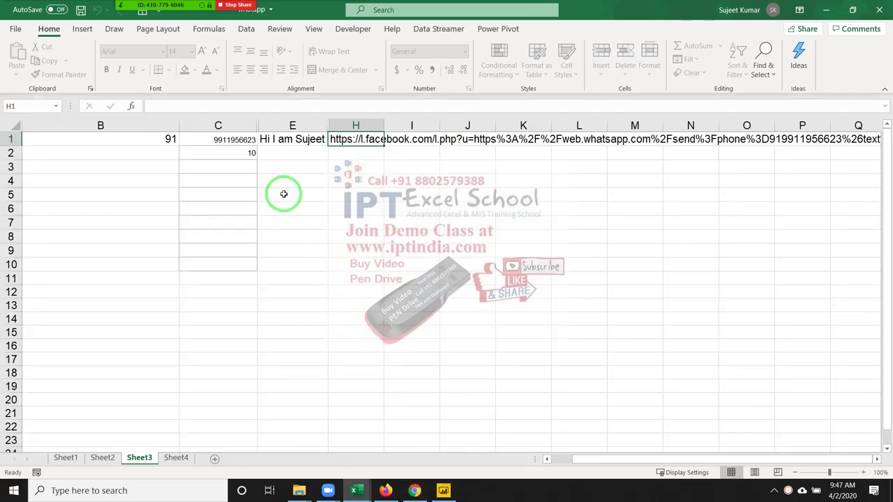
pyautogui.click(282, 190)
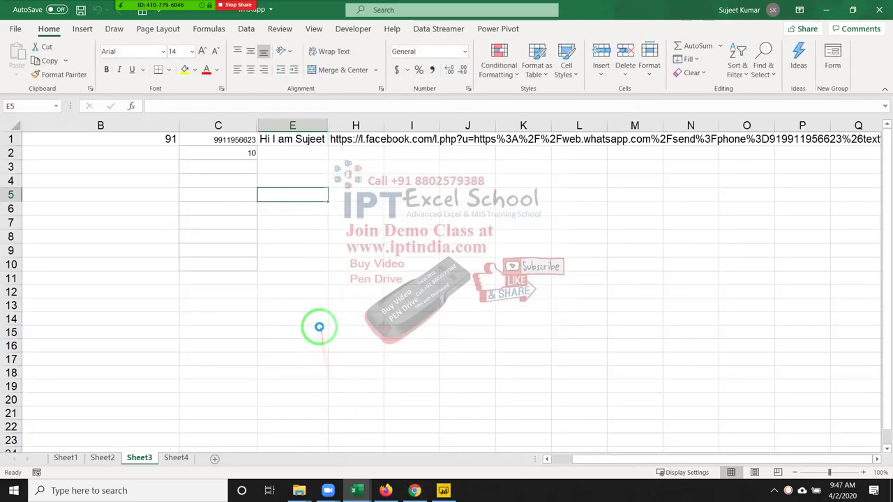
pyautogui.hotkey('ctrl', 'n')
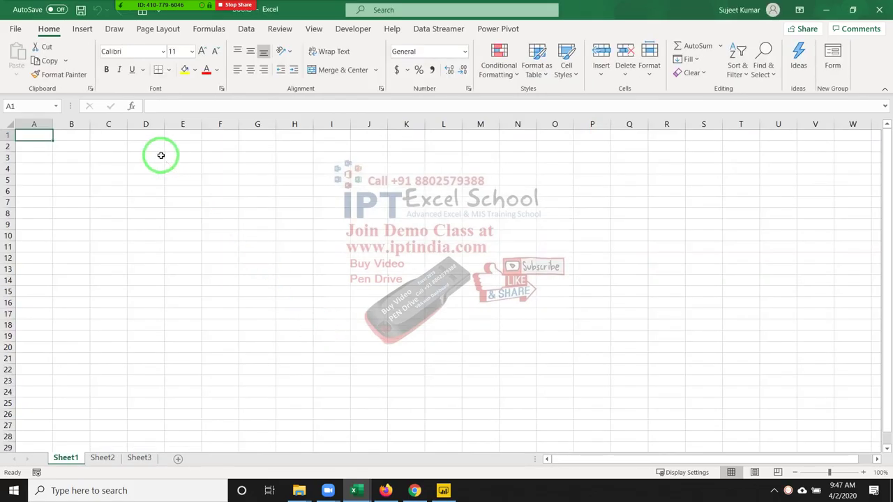
# Enter headers Name, MIN, Max and Month_Targer in cells A1 to D1.
pyautogui.write('NAme')
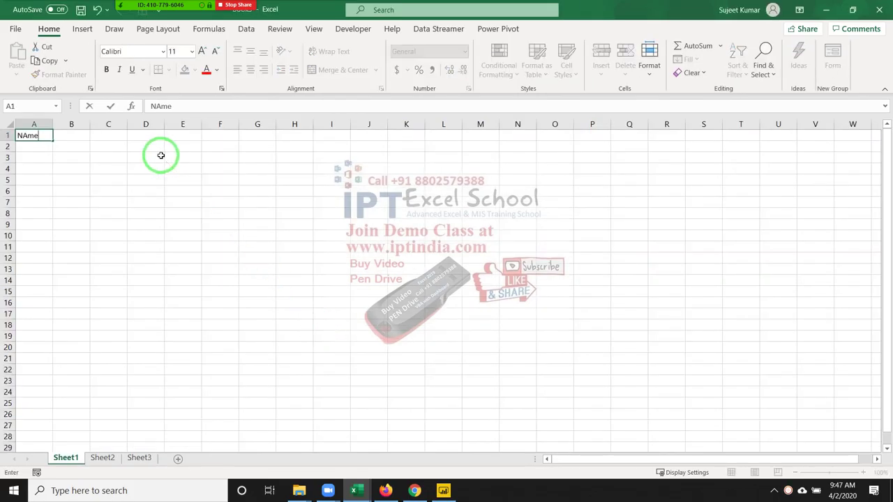
pyautogui.press('BackSpace')
pyautogui.press('BackSpace')
pyautogui.press('BackSpace')
pyautogui.press('Tab')
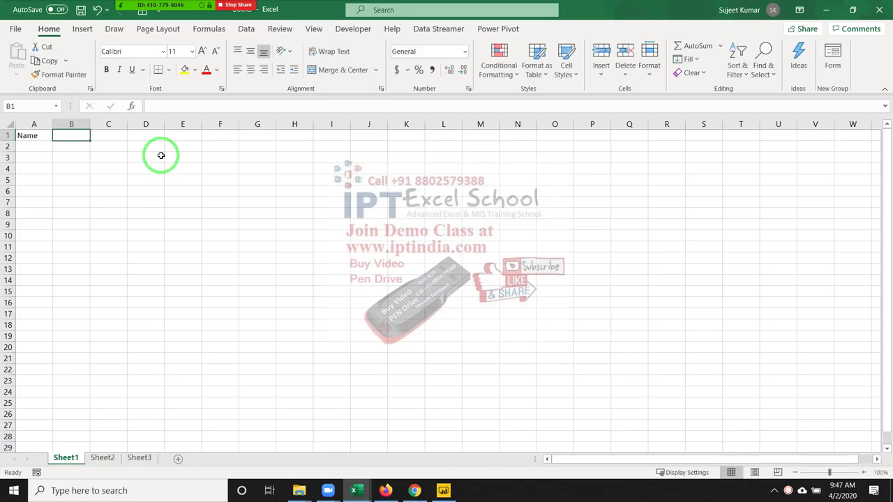
pyautogui.write('MIN')
pyautogui.press('Return')
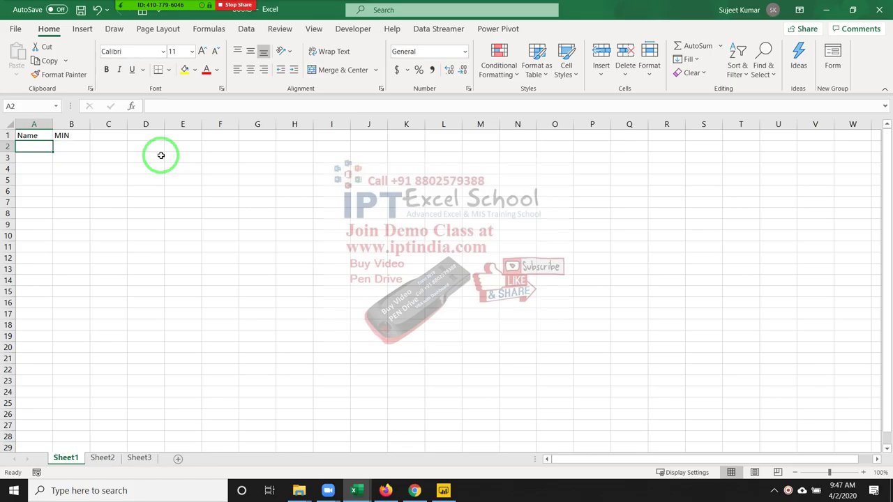
pyautogui.press('Up')
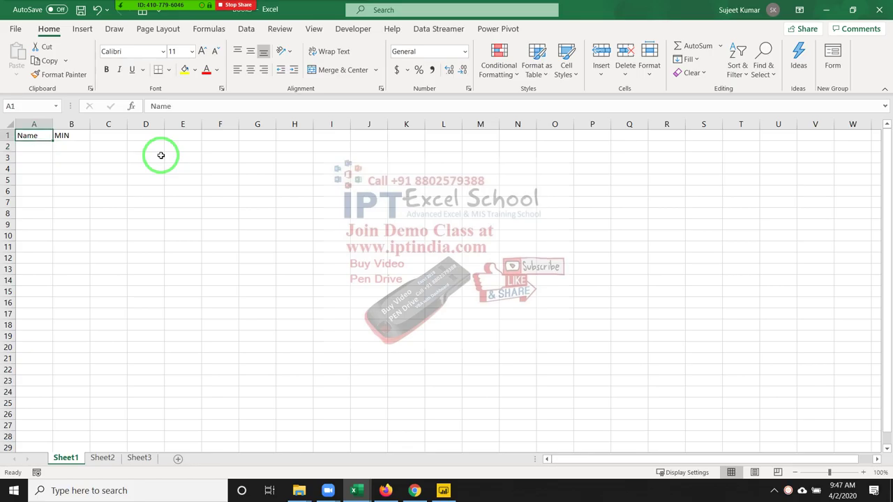
pyautogui.press('Right')
pyautogui.press('Right')
pyautogui.write('M')
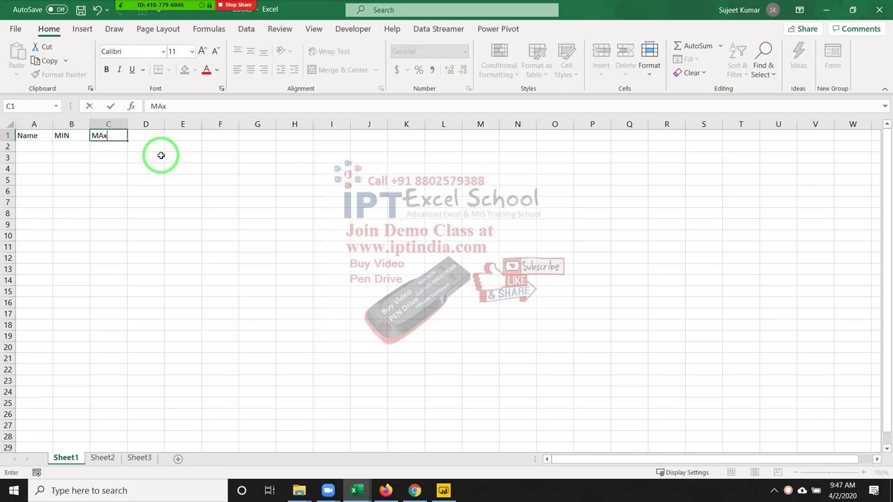
pyautogui.press('Tab')
pyautogui.write('T')
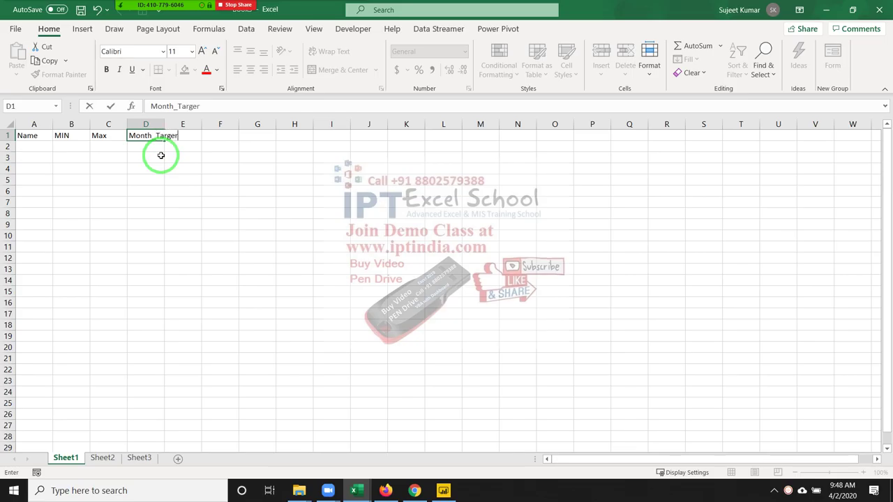
pyautogui.press('Return')
# Enter the first name in A2 and auto-fill the name list down to row 334.
pyautogui.press('Left')
pyautogui.press('Left')
pyautogui.press('Left')
pyautogui.write('Pu')
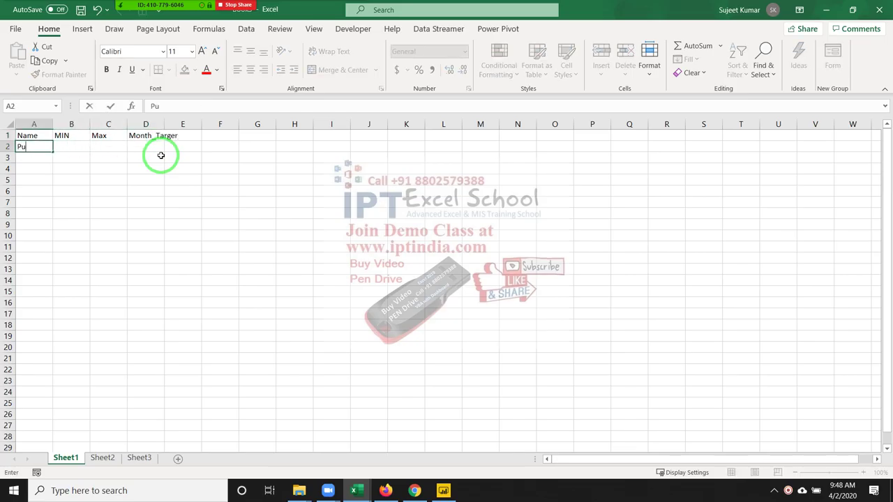
pyautogui.hotkey('ctrl', 'Return')
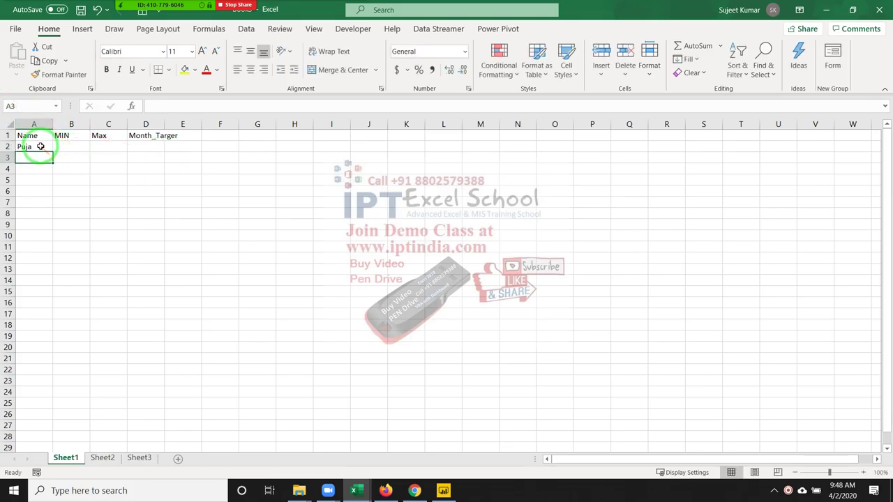
pyautogui.moveTo(47, 148); pyautogui.dragTo(51, 500)
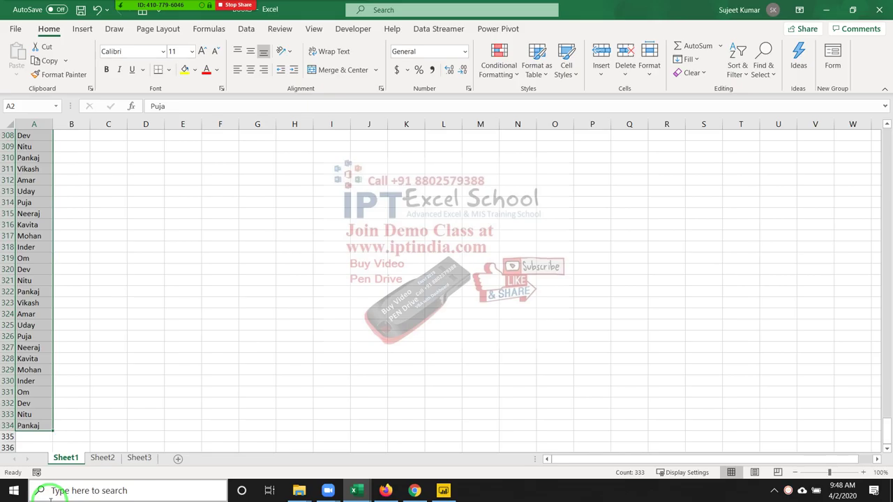
# Enter =RANDBETWEEN(100,900) in cell B2 under MIN.
pyautogui.hotkey('ctrl', 'Home')
pyautogui.press('Right')
pyautogui.press('Down')
pyautogui.write('=r')
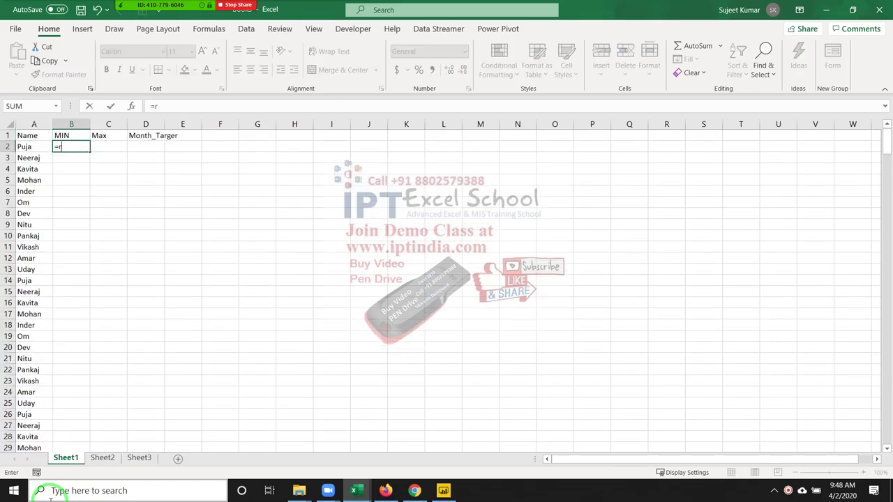
pyautogui.press('Down')
pyautogui.press('Down')
pyautogui.press('Down')
pyautogui.press('Tab')
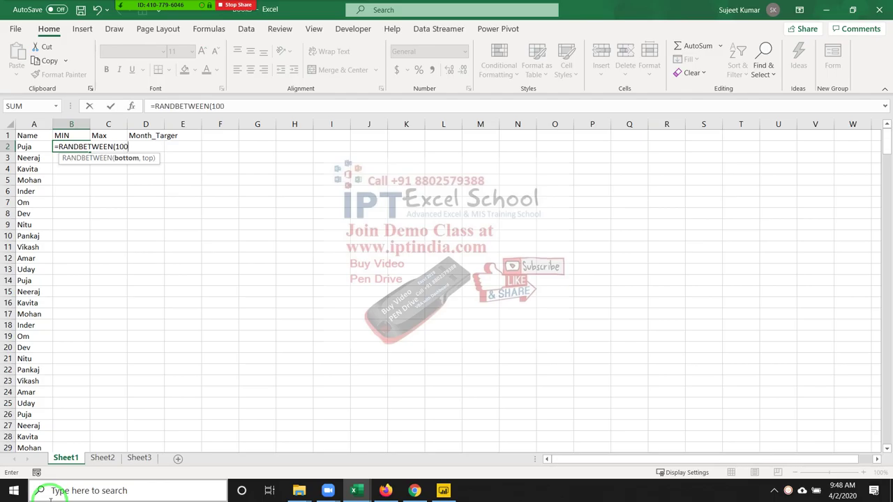
pyautogui.write(',900')
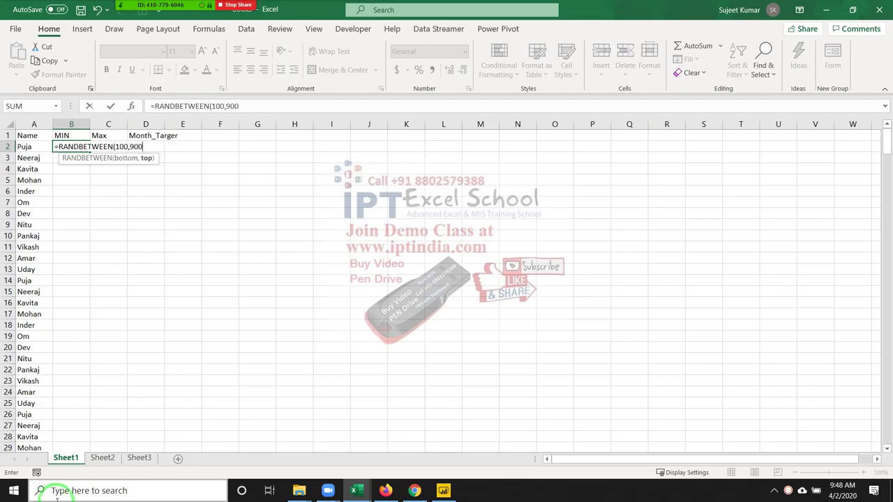
pyautogui.press('Return')
# Copy the B2 formula down the MIN column to row 334.
pyautogui.press('Left')
pyautogui.hotkey('ctrl', 'Down')
pyautogui.press('Right')
pyautogui.hotkey('ctrl', 'shift', 'Up')
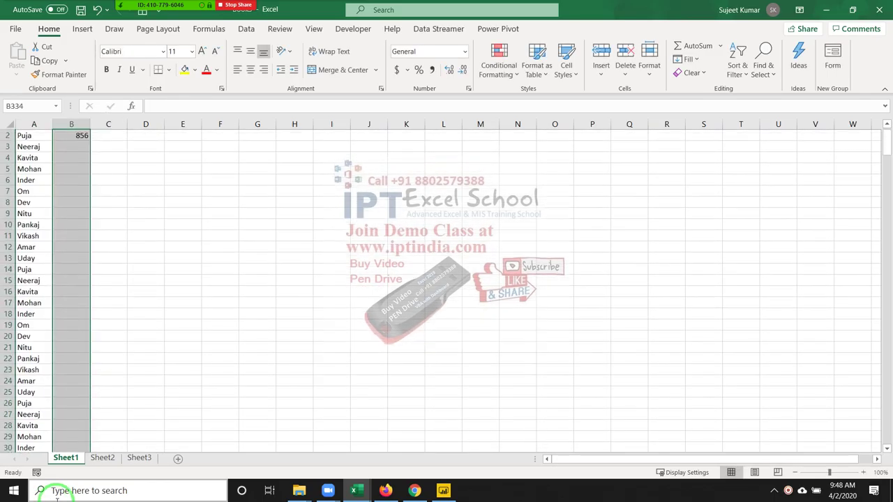
pyautogui.hotkey('ctrl', 'd')
# Enter =RANDBETWEEN(1000,1500) in cell C2 under Max.
pyautogui.press('Right')
pyautogui.hotkey('ctrl', 'Up')
pyautogui.press('Down')
pyautogui.write('=ra')
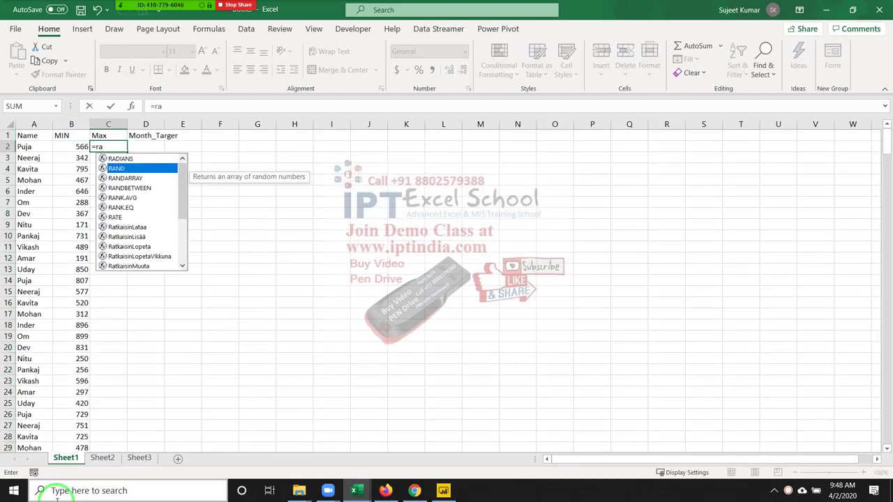
pyautogui.press('Down')
pyautogui.press('Tab')
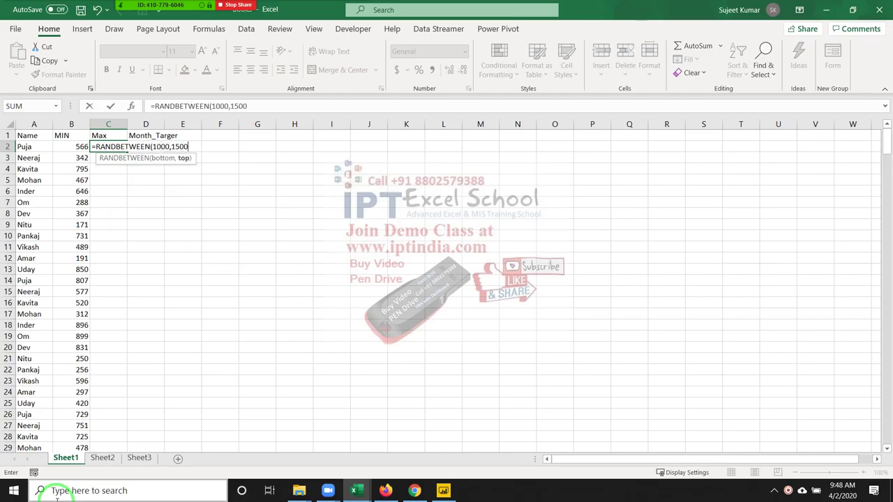
pyautogui.press('Return')
pyautogui.press('Up')
pyautogui.press('Right')
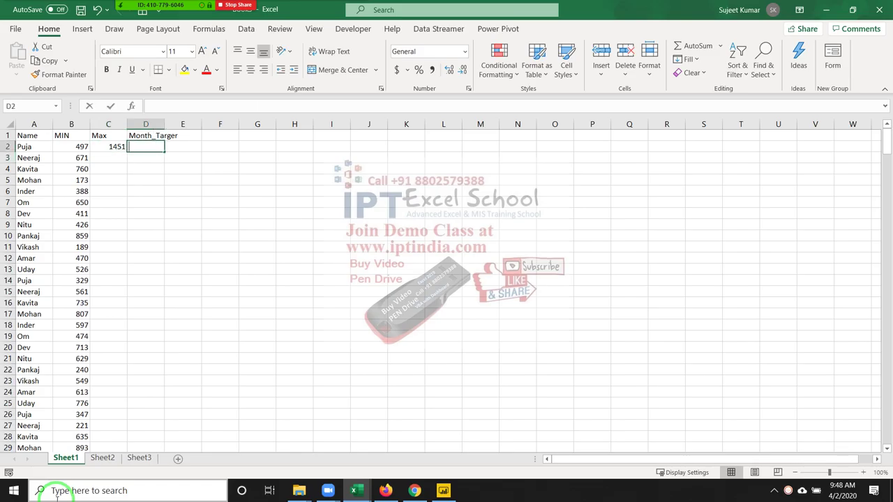
# Enter =C2-B2 in D2 as the Month_Targer formula.
pyautogui.write('=ra')
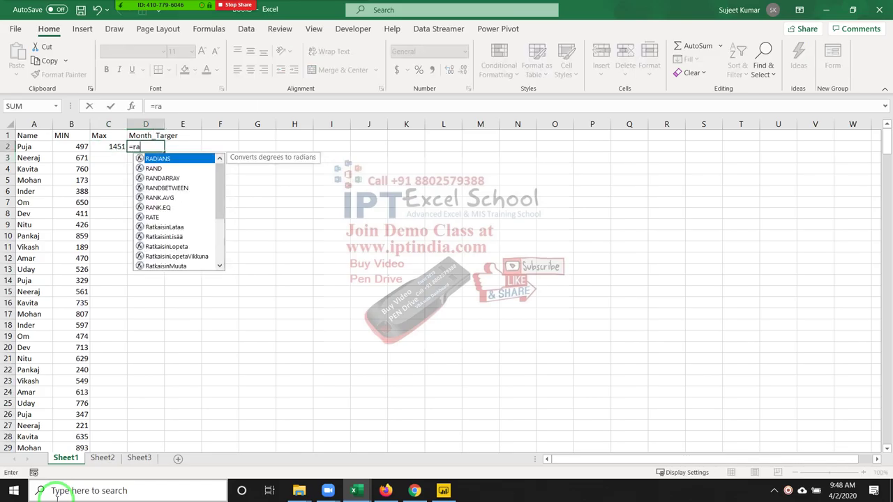
pyautogui.press('BackSpace')
pyautogui.press('BackSpace')
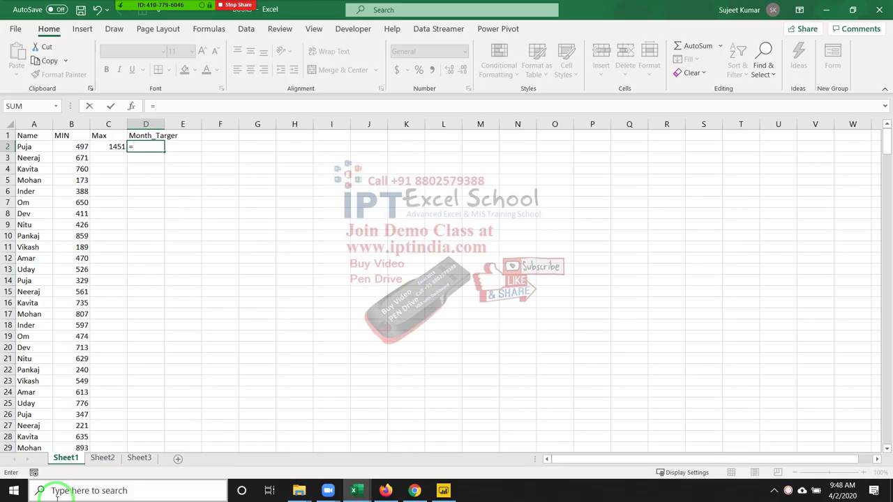
pyautogui.press('Left')
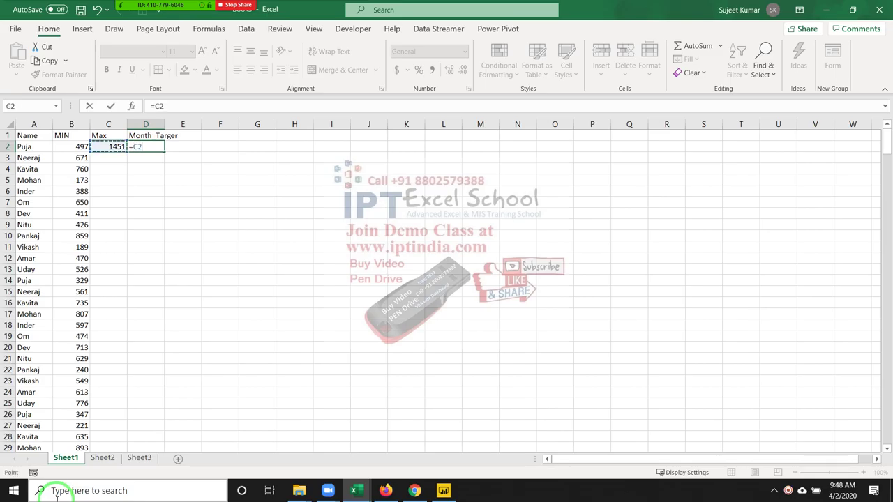
pyautogui.press('Left')
pyautogui.press('Left')
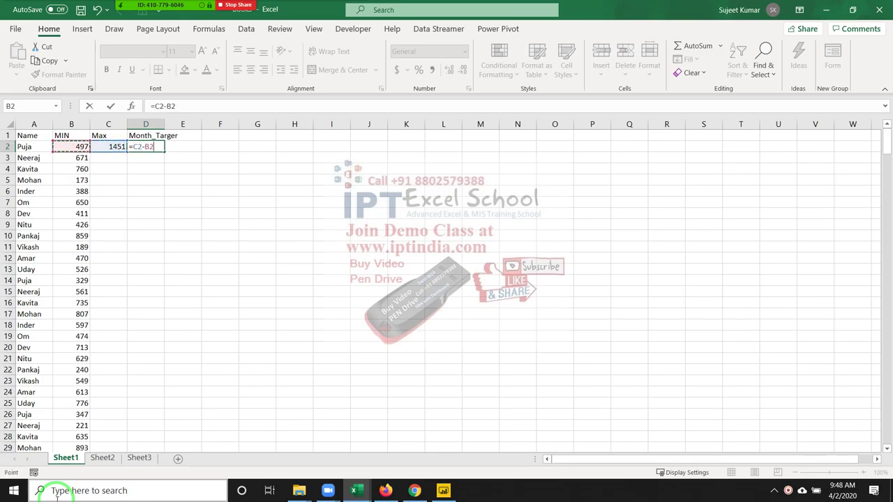
pyautogui.hotkey('ctrl', 'Return')
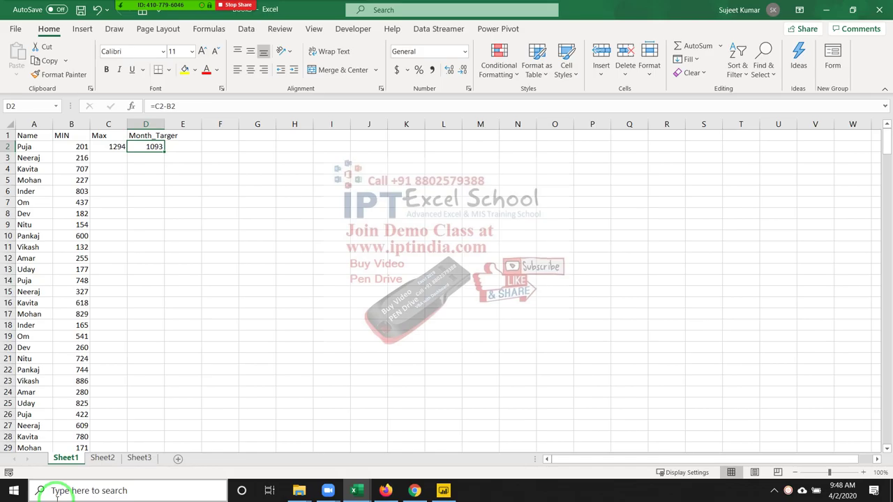
# Fill the C2:D2 Max and Month_Targer formulas down the whole name list.
pyautogui.press('Left')
pyautogui.hotkey('shift', 'Right')
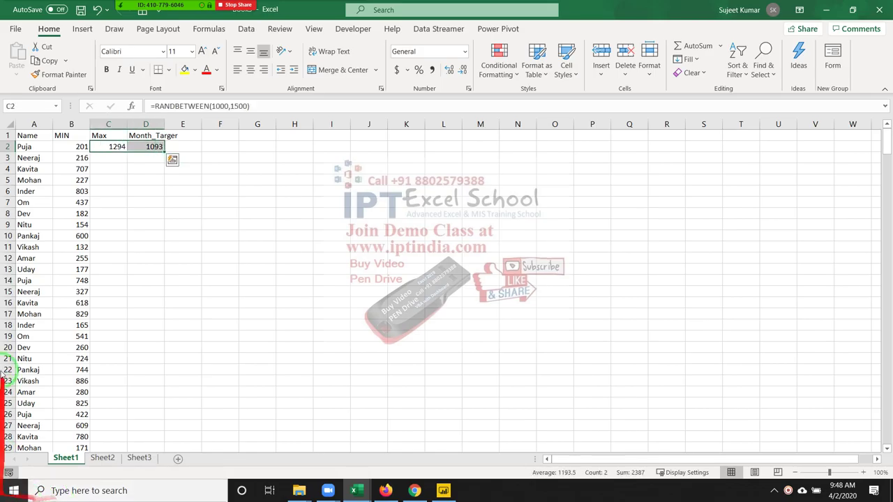
pyautogui.doubleClick(164, 148)
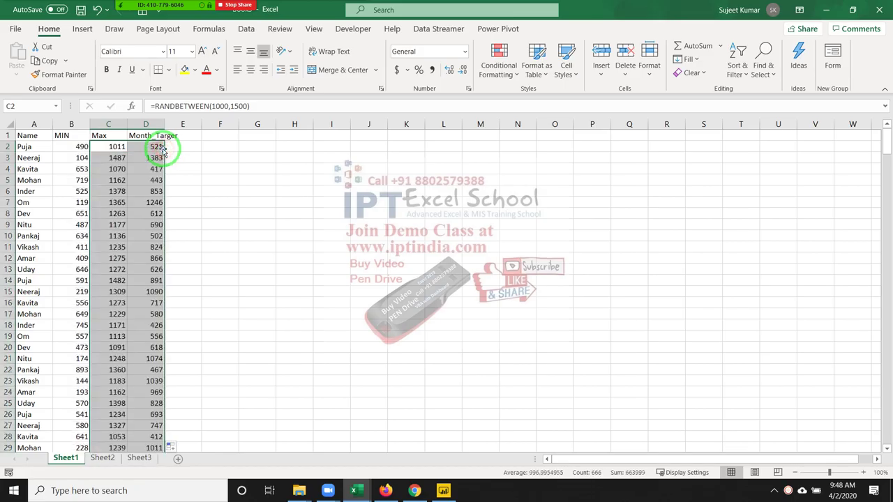
pyautogui.moveTo(149, 180); pyautogui.dragTo(128, 180)
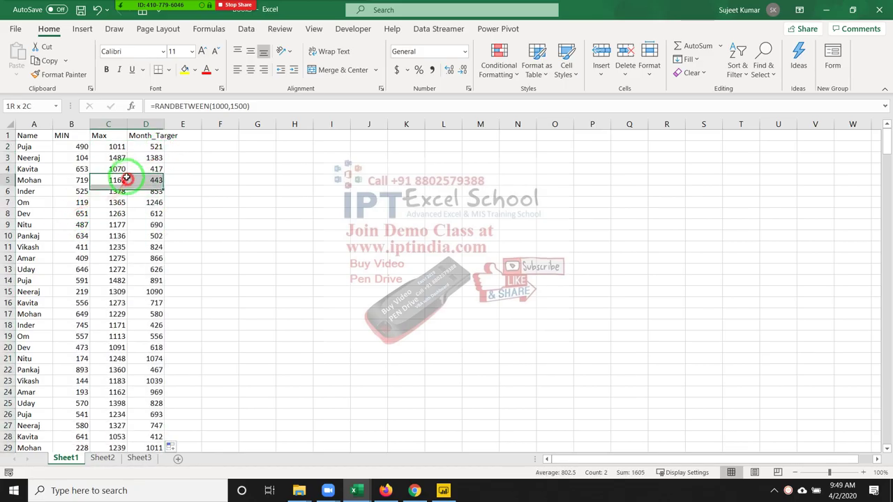
# Replace the MIN and Max column formulas with static numbers using Paste Values.
pyautogui.moveTo(70, 124); pyautogui.dragTo(105, 124)
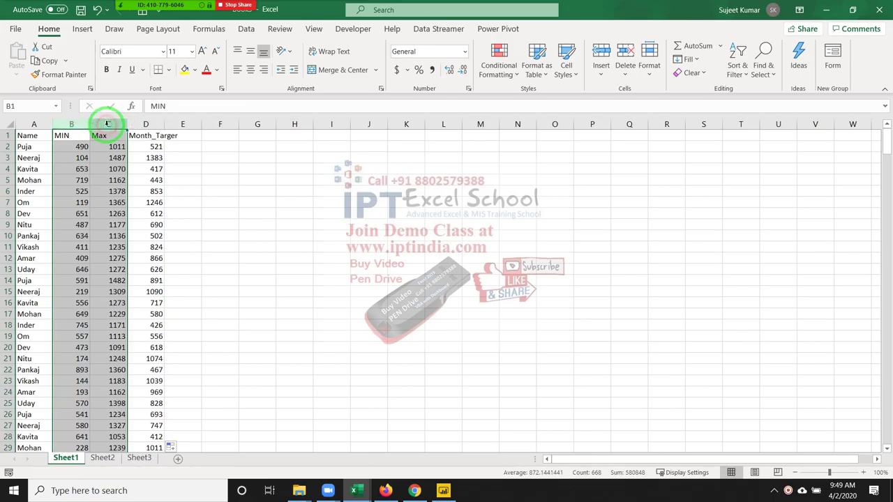
pyautogui.hotkey('ctrl', 'c')
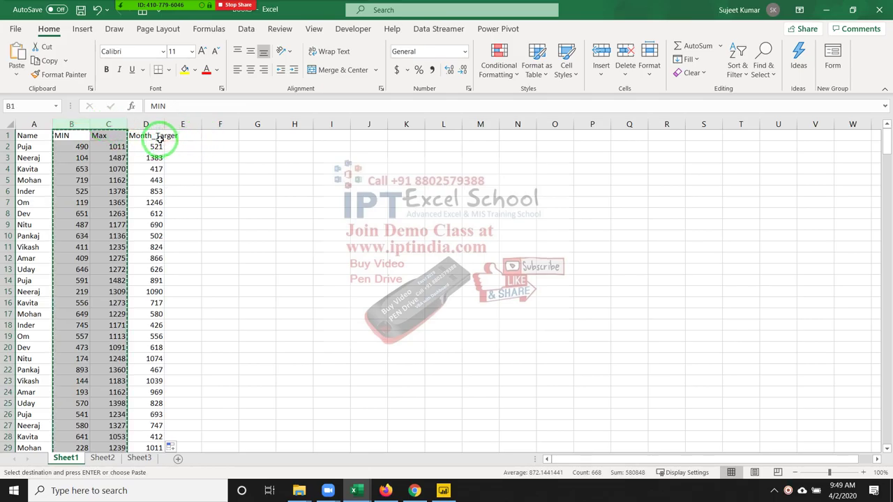
pyautogui.click(159, 146)
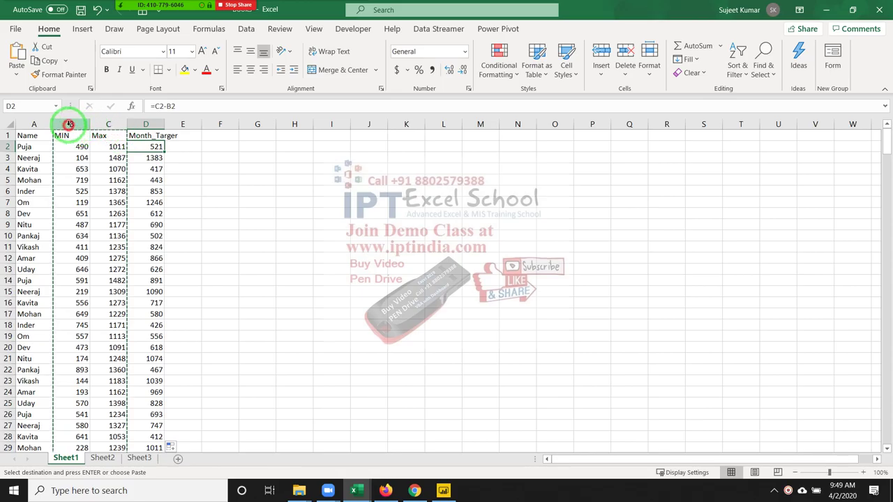
pyautogui.moveTo(71, 124); pyautogui.dragTo(122, 125)
pyautogui.click(16, 73)
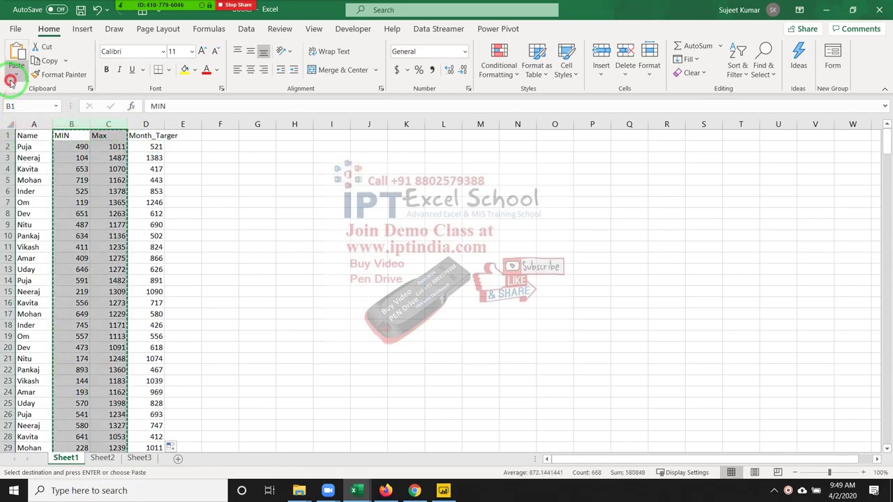
pyautogui.click(15, 163)
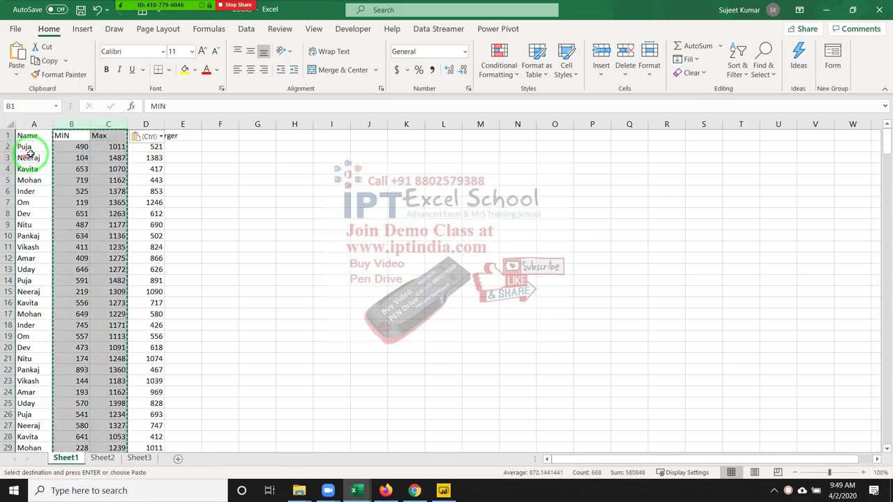
pyautogui.click(30, 151)
pyautogui.press('Escape')
# Check that C2 holds a plain number, then autofit column D to fit Month_Targer.
pyautogui.moveTo(66, 146); pyautogui.dragTo(104, 146)
pyautogui.click(150, 143)
pyautogui.click(111, 147)
pyautogui.click(45, 146)
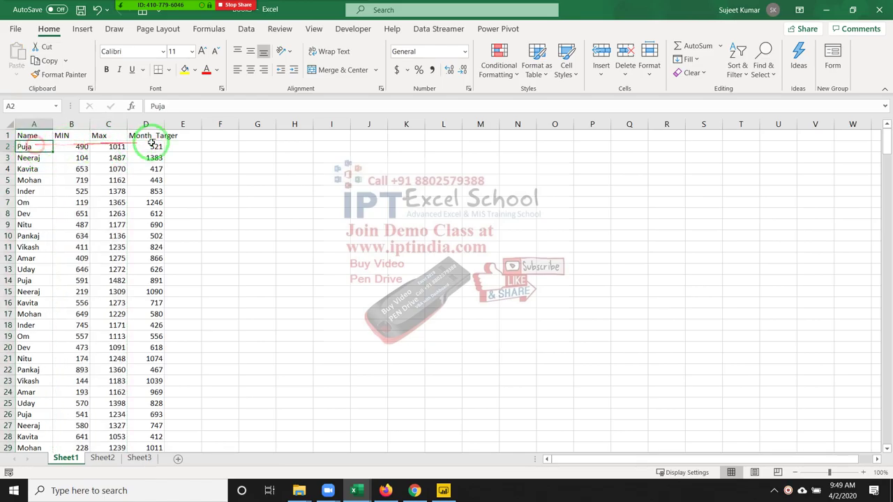
pyautogui.doubleClick(164, 124)
# Add a Month header in E1 starting with Jan and fill the months down.
pyautogui.click(194, 135)
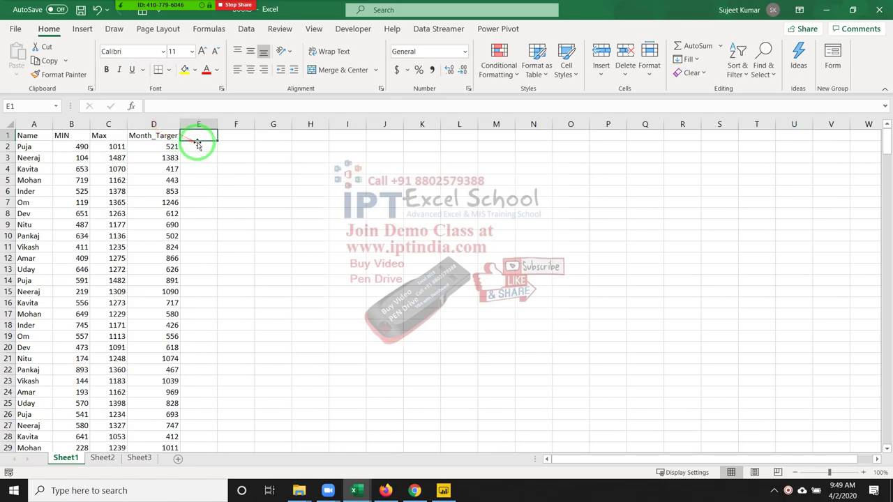
pyautogui.write('Month')
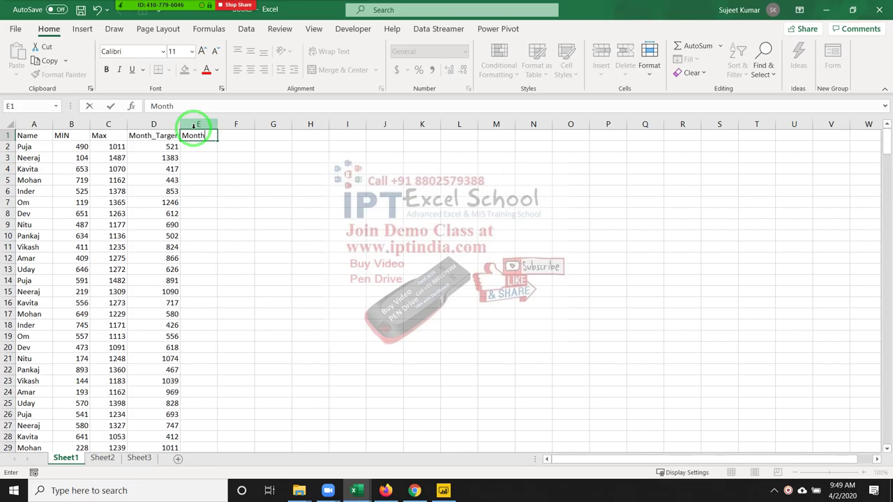
pyautogui.press('Return')
pyautogui.write('JAn')
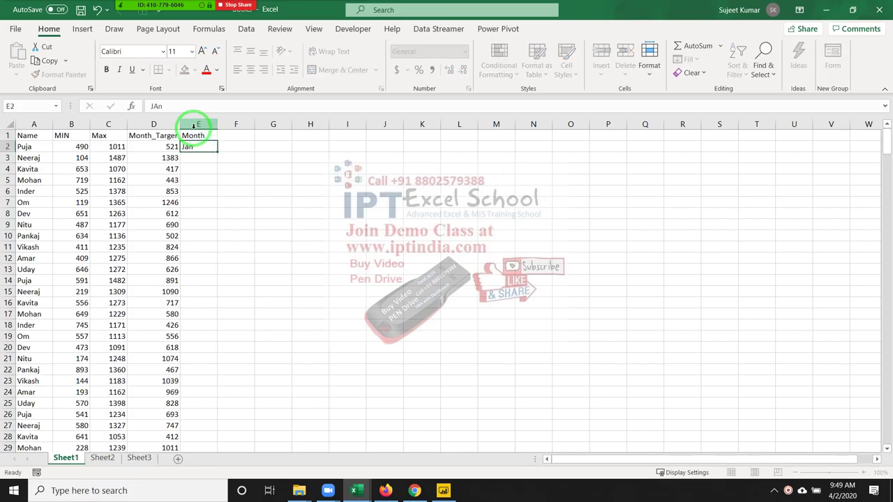
pyautogui.press('Return')
pyautogui.click(210, 147)
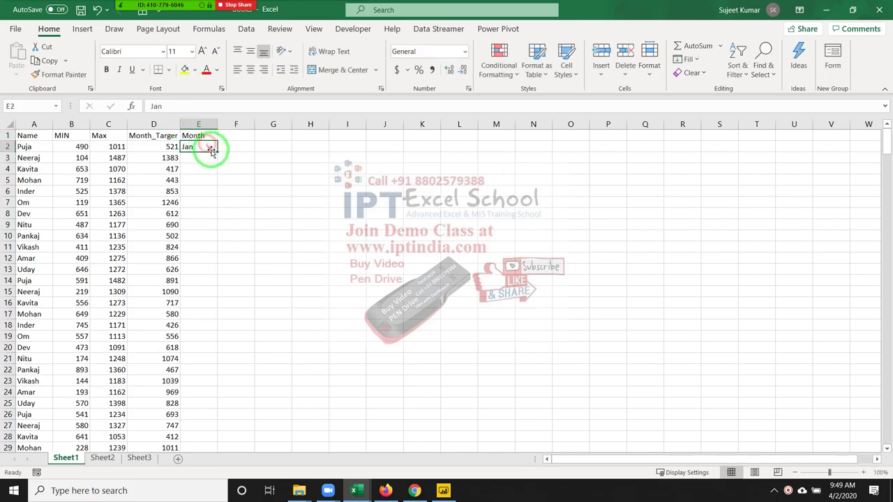
pyautogui.doubleClick(213, 152)
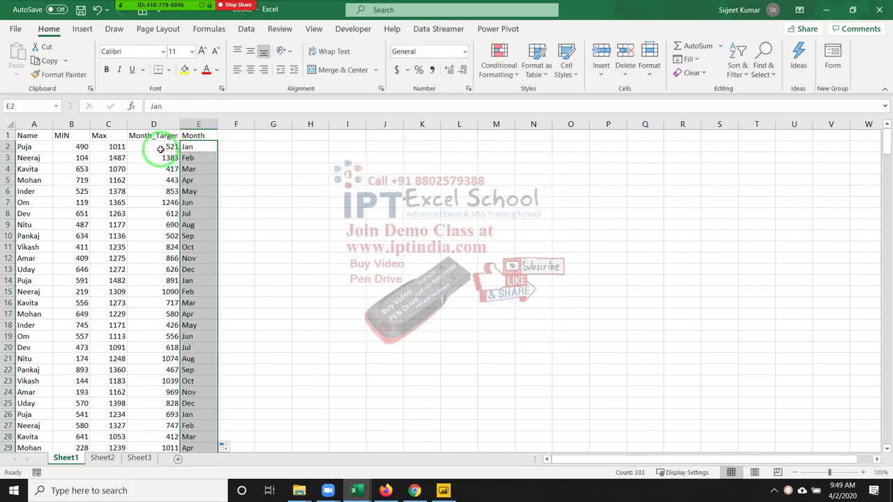
# Enter =RANDBETWEEN(B2,C2) in D2 and fill it down the Month_Targer column.
pyautogui.click(158, 148)
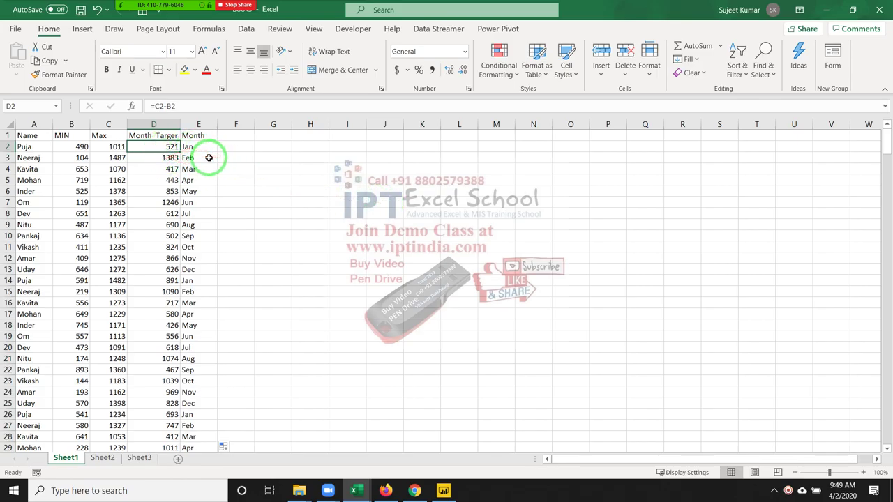
pyautogui.write('=ra')
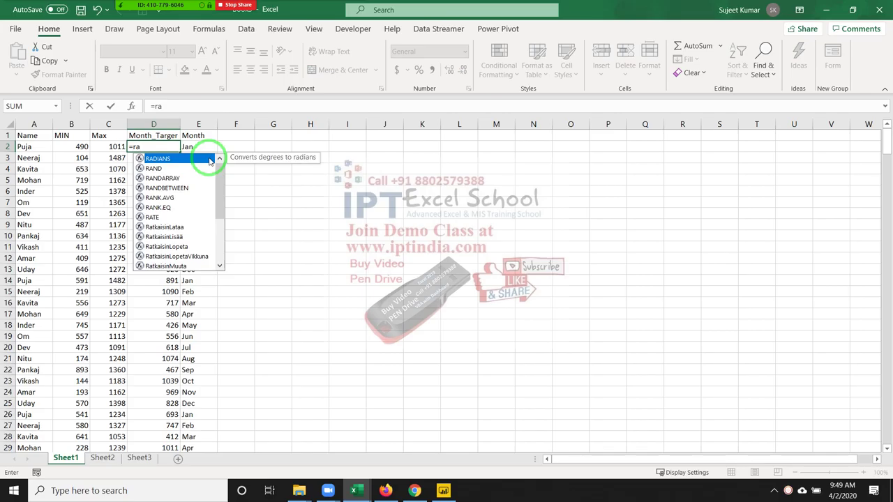
pyautogui.press('Down')
pyautogui.press('Down')
pyautogui.press('Down')
pyautogui.press('Tab')
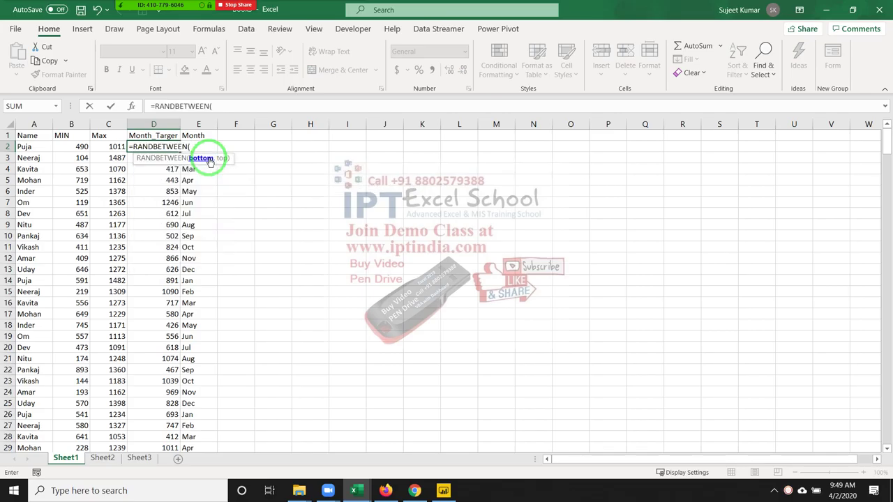
pyautogui.click(82, 147)
pyautogui.write(',')
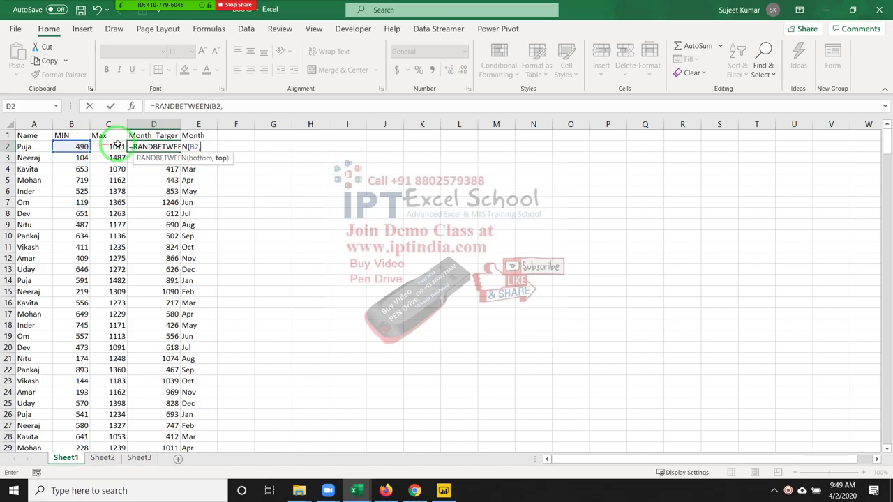
pyautogui.press('Return')
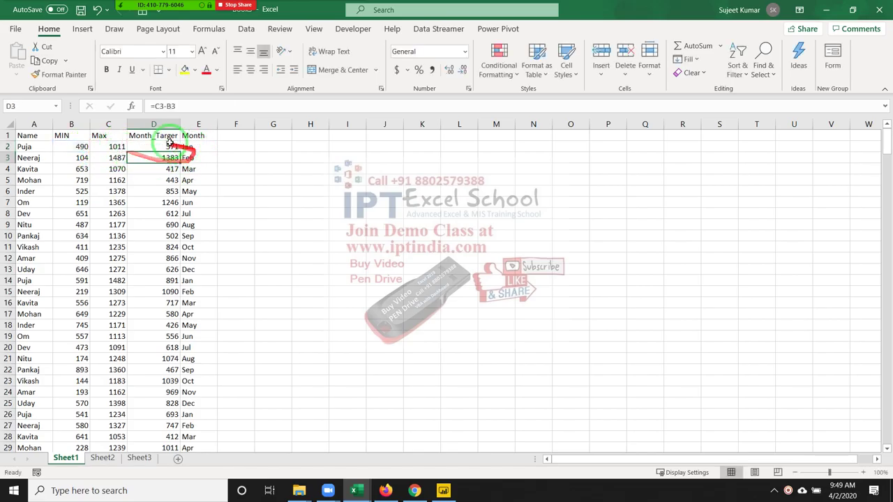
pyautogui.click(162, 147)
pyautogui.doubleClick(179, 152)
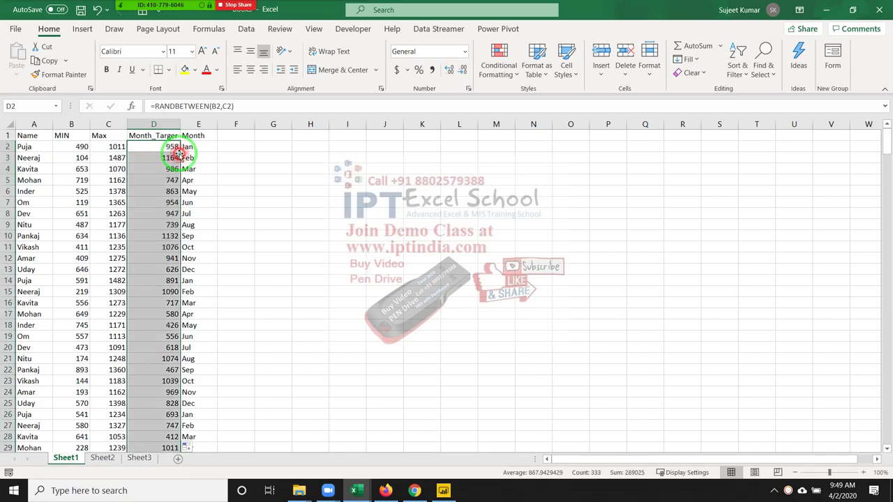
# Convert the Month_Targer numbers to fixed values with Paste Values.
pyautogui.hotkey('ctrl', 'c')
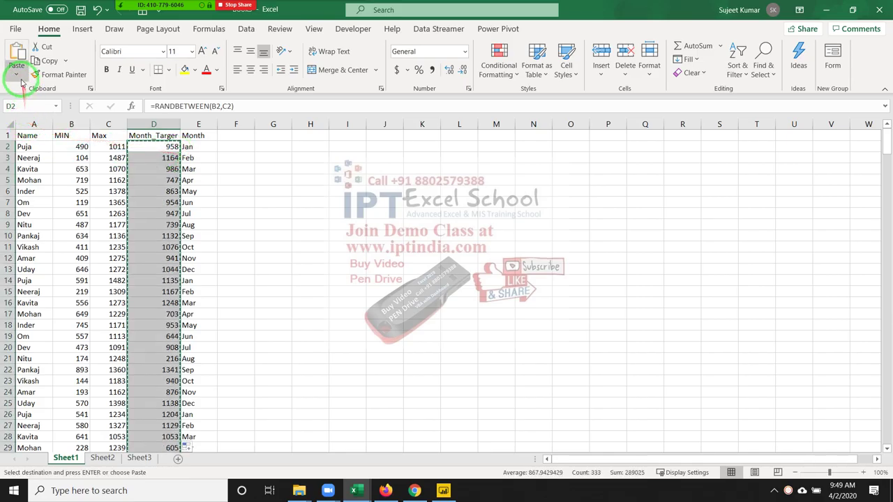
pyautogui.click(16, 75)
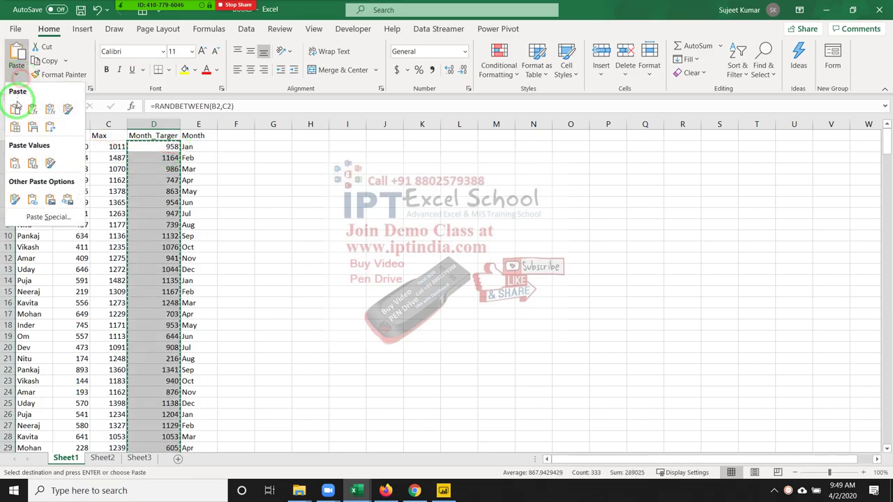
pyautogui.click(16, 163)
pyautogui.press('Escape')
pyautogui.click(139, 169)
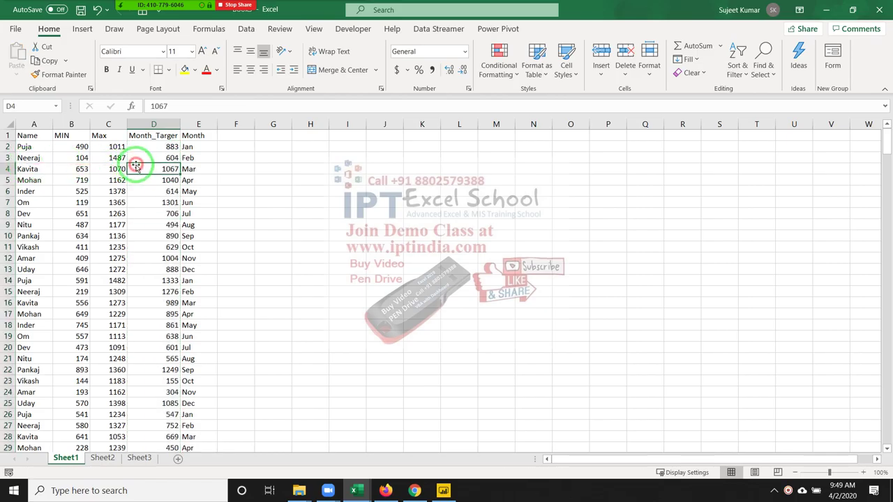
pyautogui.doubleClick(67, 458)
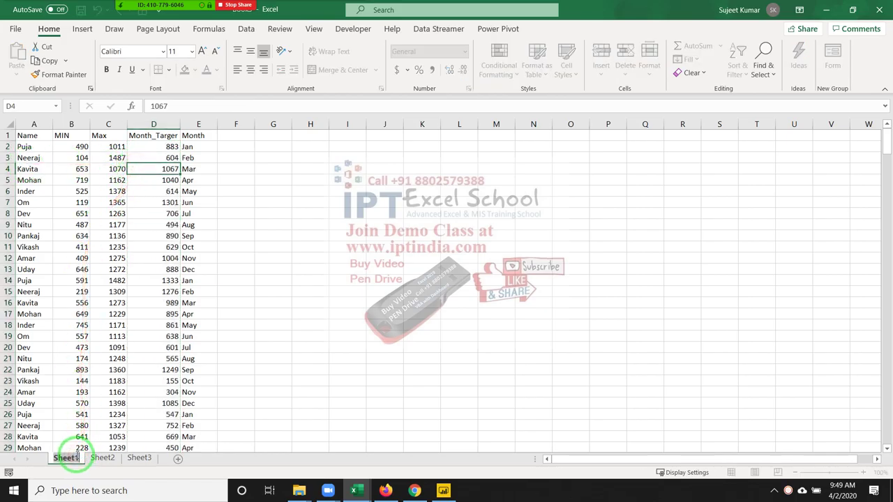
# Rename Sheet1 to Data, save the workbook, and turn on AutoSave.
pyautogui.write('Data')
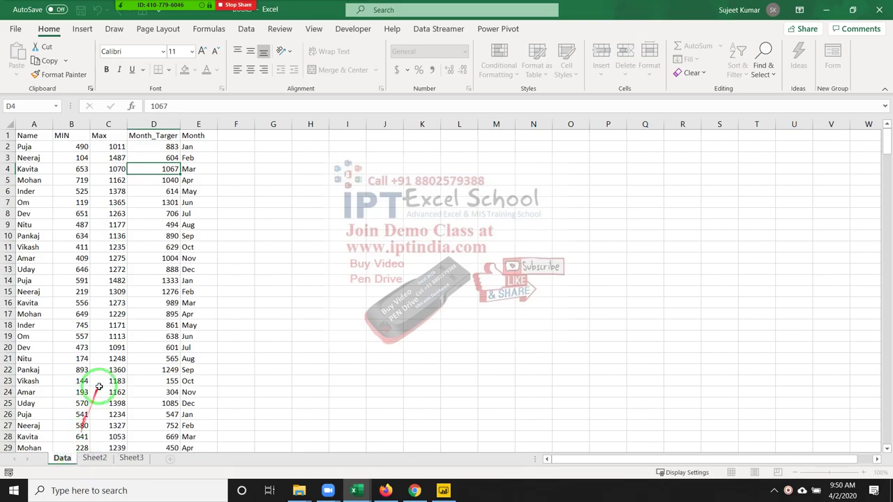
pyautogui.click(100, 384)
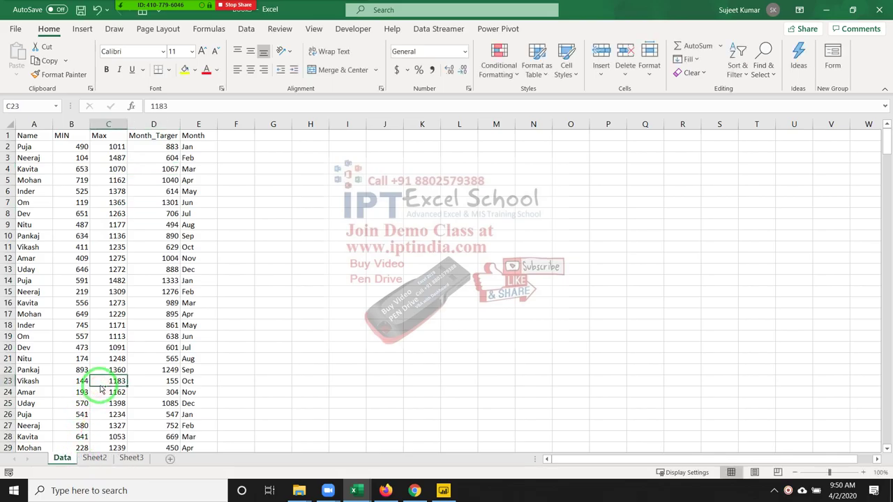
pyautogui.hotkey('ctrl', 's')
pyautogui.click(499, 328)
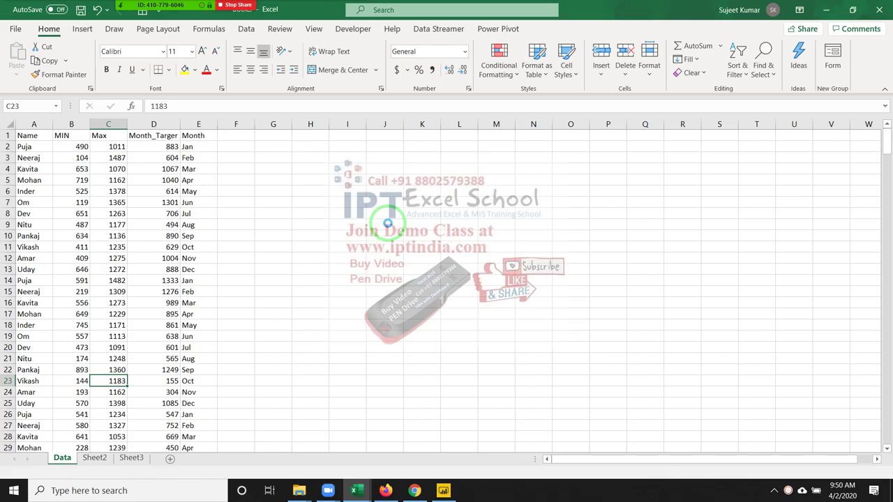
pyautogui.click(56, 9)
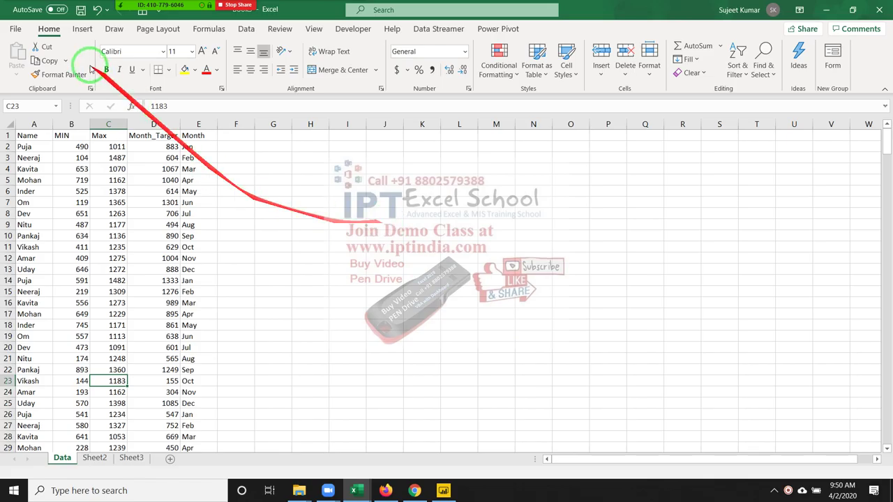
pyautogui.click(356, 222)
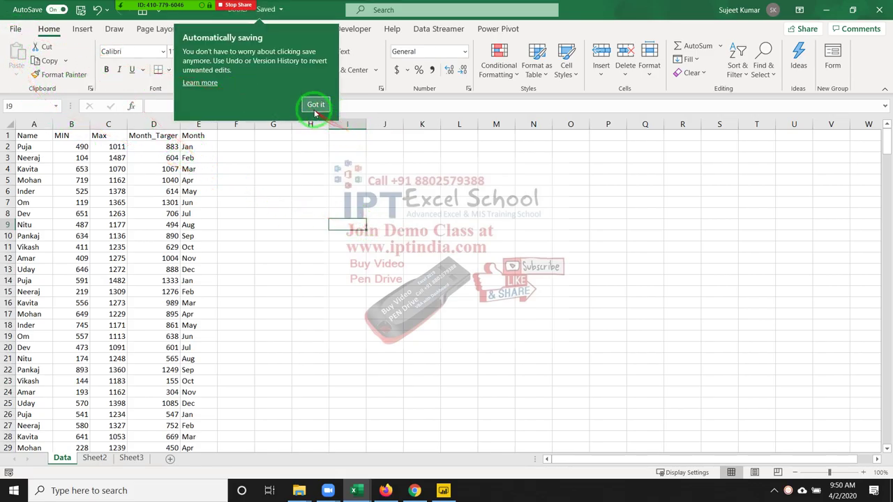
pyautogui.click(316, 103)
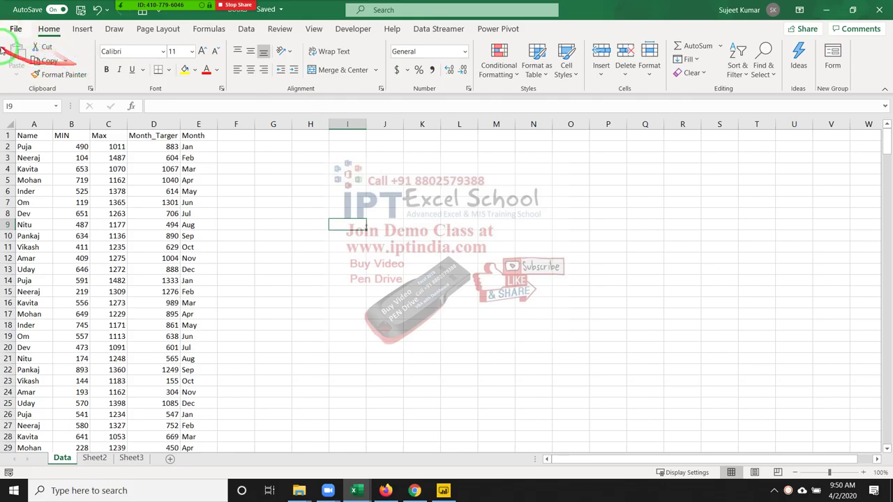
# Save a copy of the workbook in Google Drive\PowerBI2020, then close it.
pyautogui.click(16, 29)
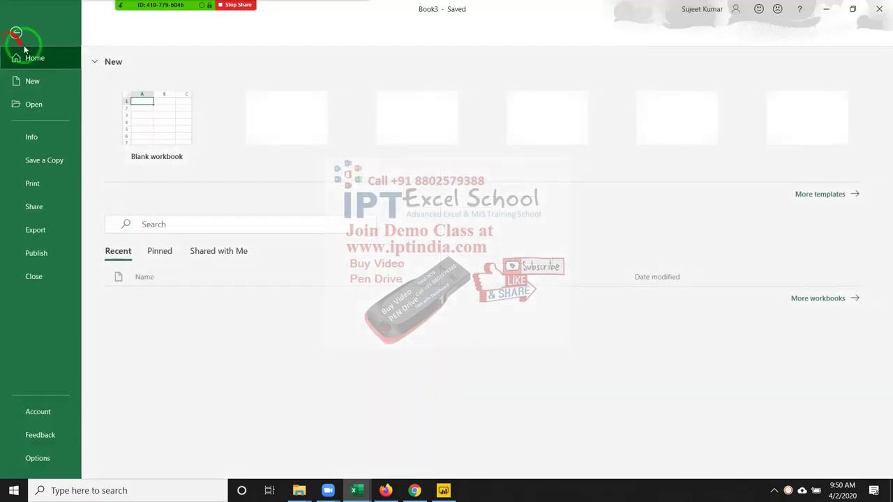
pyautogui.click(42, 166)
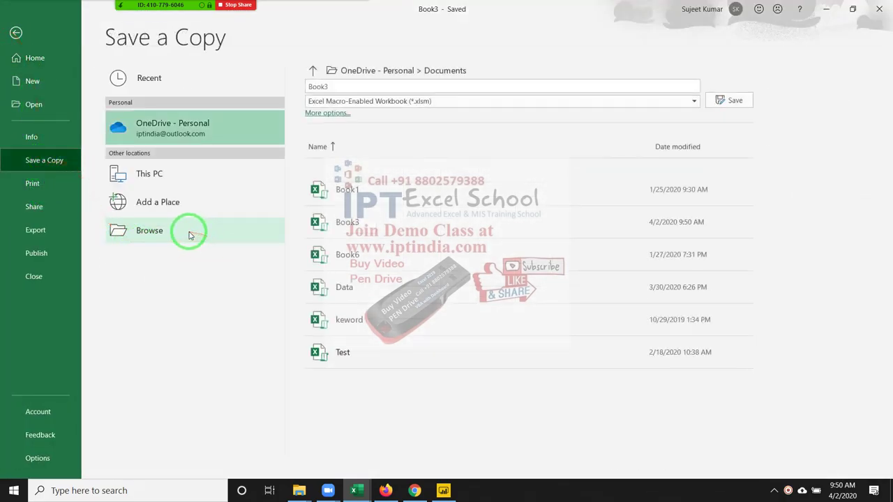
pyautogui.click(187, 231)
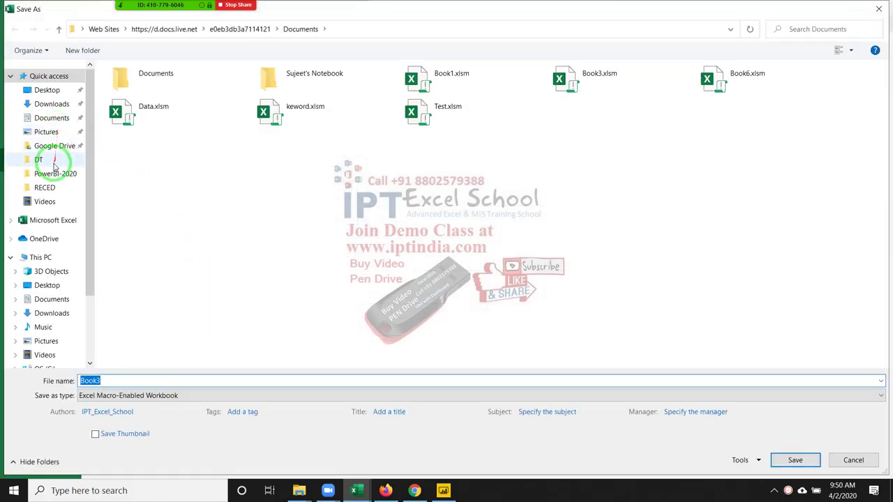
pyautogui.click(43, 159)
pyautogui.click(54, 148)
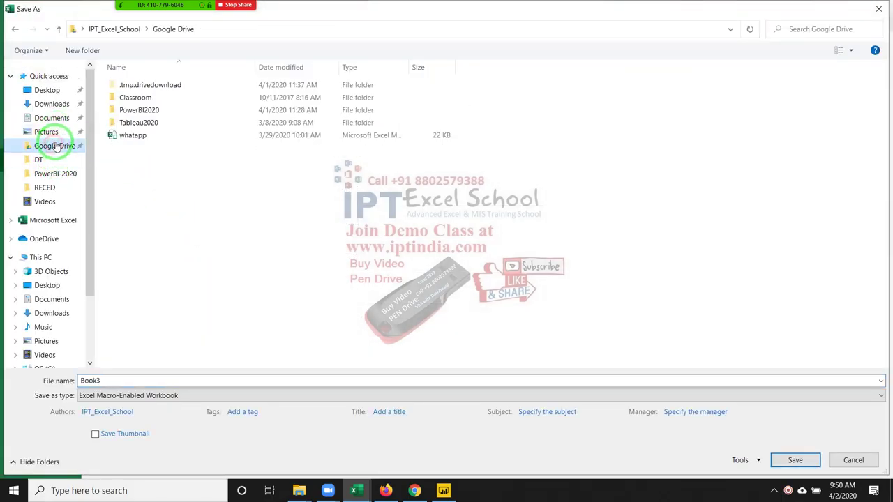
pyautogui.click(143, 113)
pyautogui.doubleClick(143, 113)
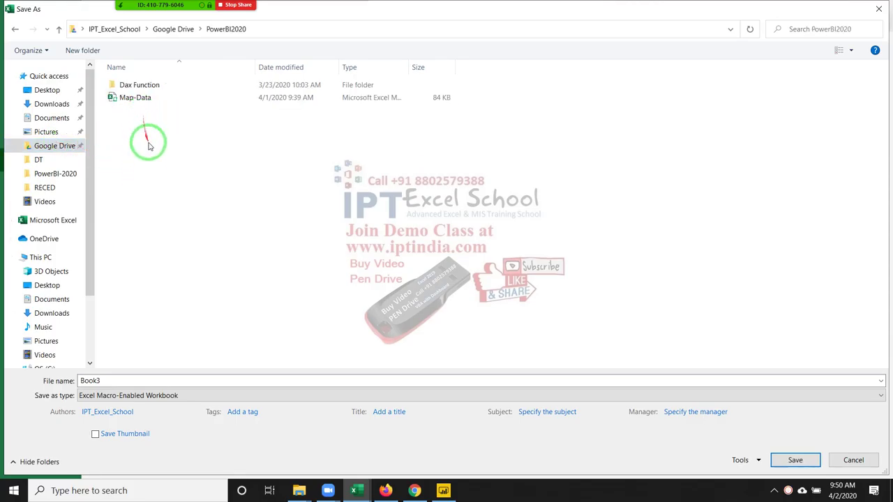
pyautogui.click(159, 380)
pyautogui.write('Gous Data')
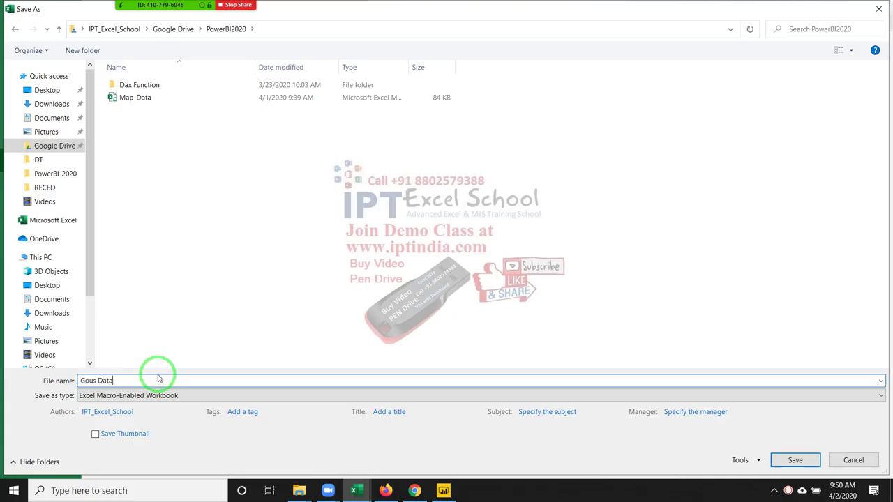
pyautogui.click(797, 461)
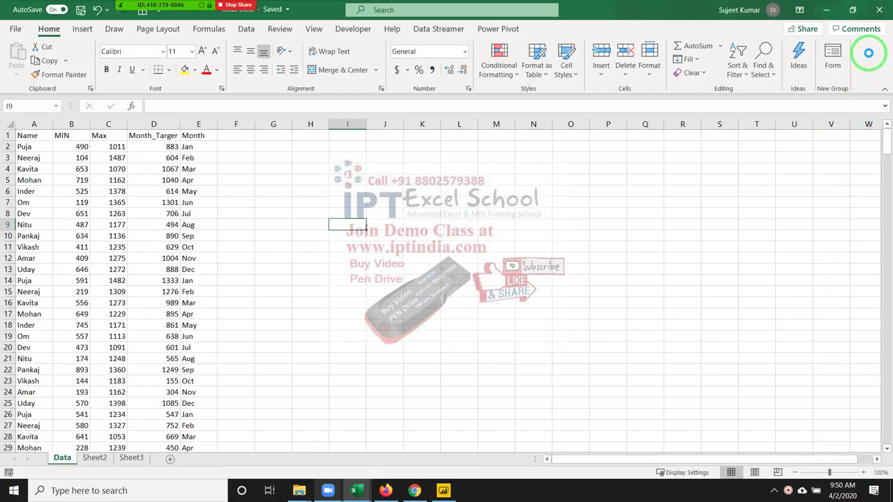
pyautogui.click(881, 13)
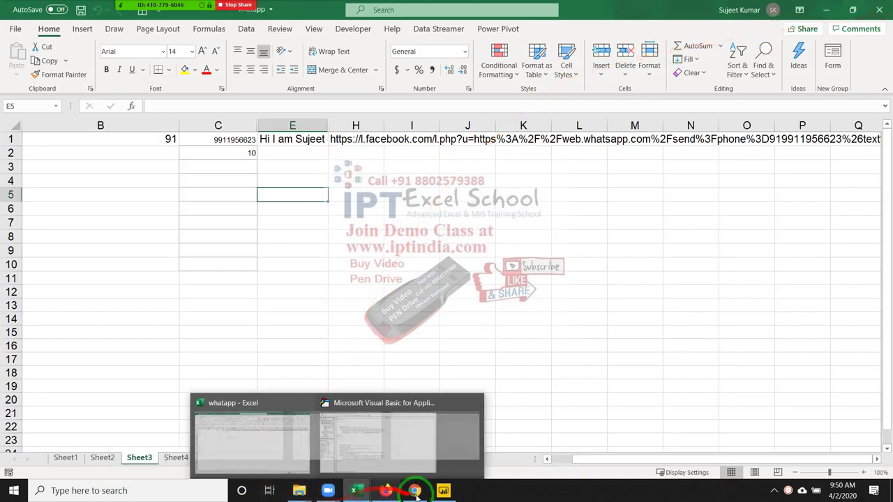
# Delete the old gauge visual from the Power BI report page.
pyautogui.click(441, 492)
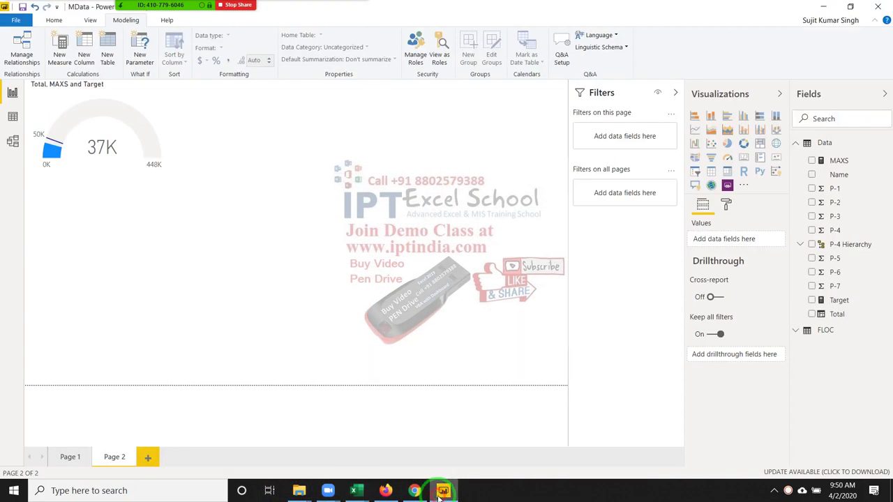
pyautogui.click(155, 116)
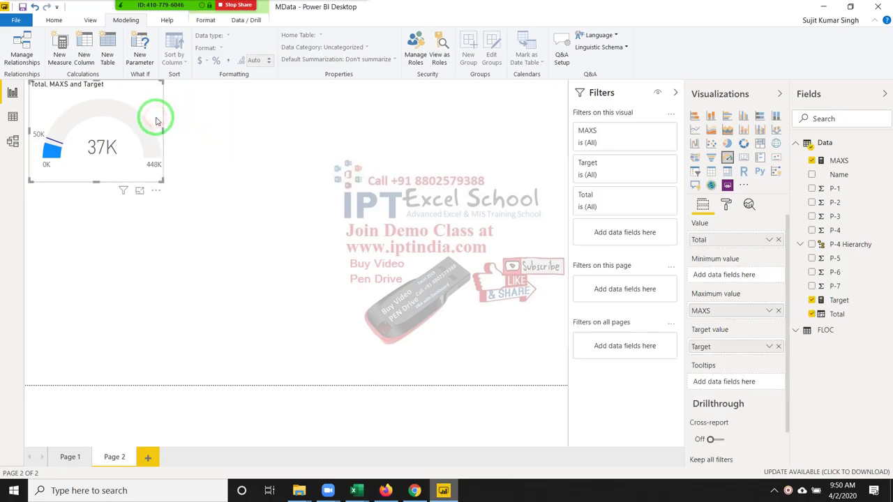
pyautogui.press('Delete')
# Delete the Data and FLOC tables from the model and return to Report view.
pyautogui.click(13, 141)
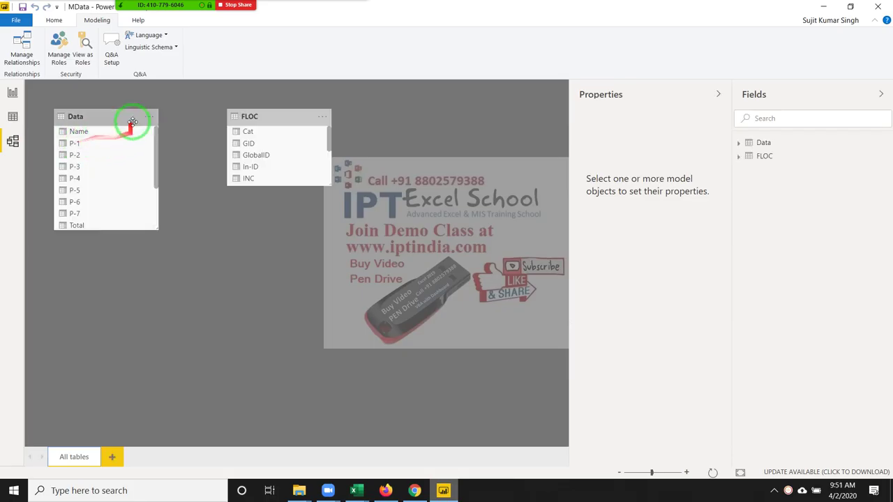
pyautogui.click(130, 117)
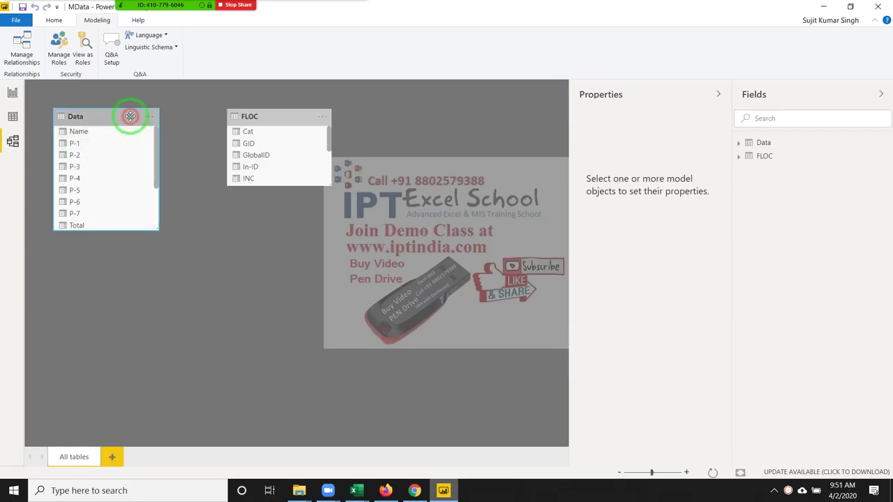
pyautogui.moveTo(279, 120); pyautogui.dragTo(157, 118)
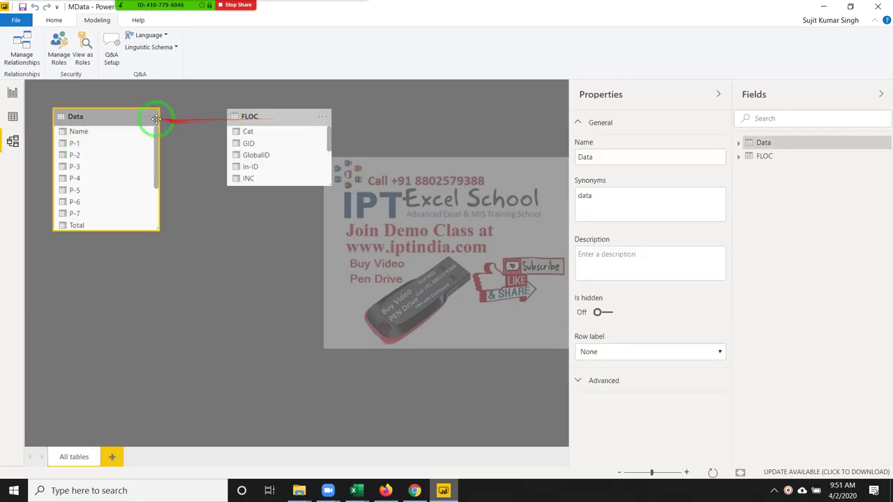
pyautogui.click(146, 119)
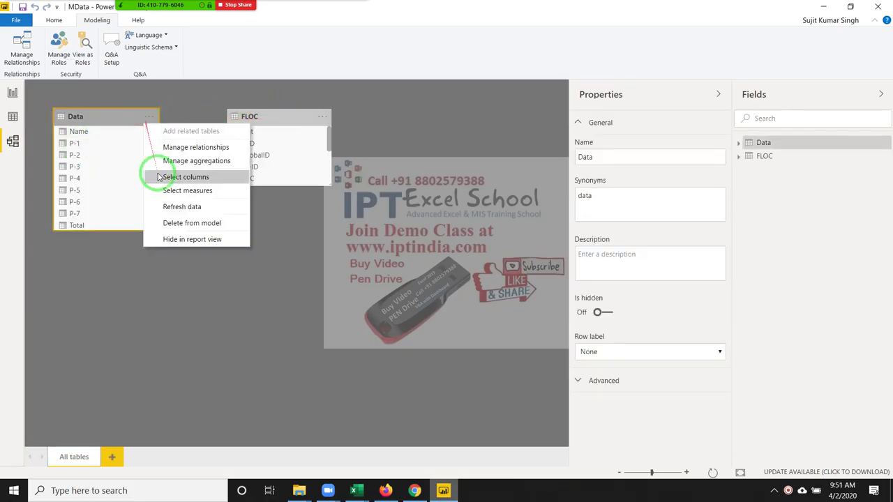
pyautogui.click(180, 223)
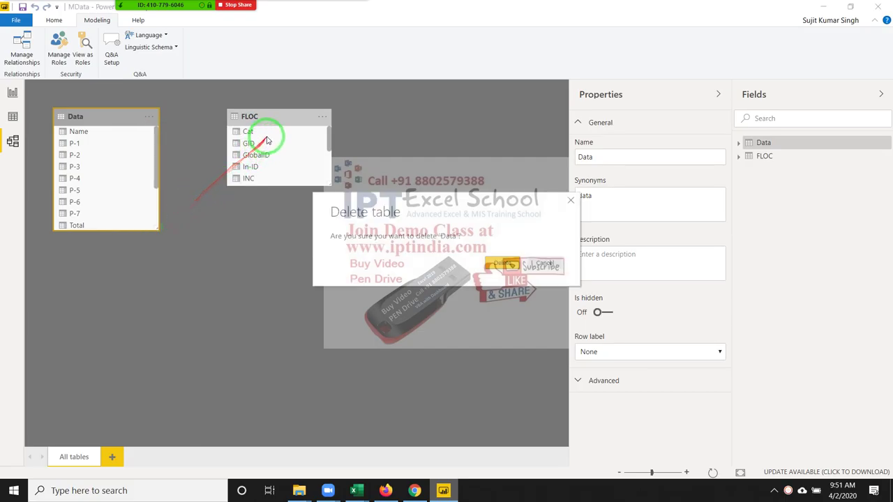
pyautogui.click(510, 265)
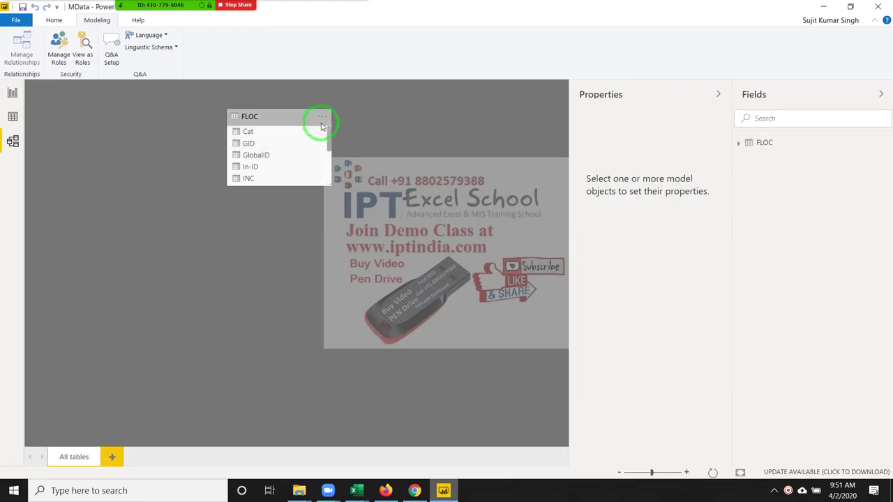
pyautogui.click(321, 117)
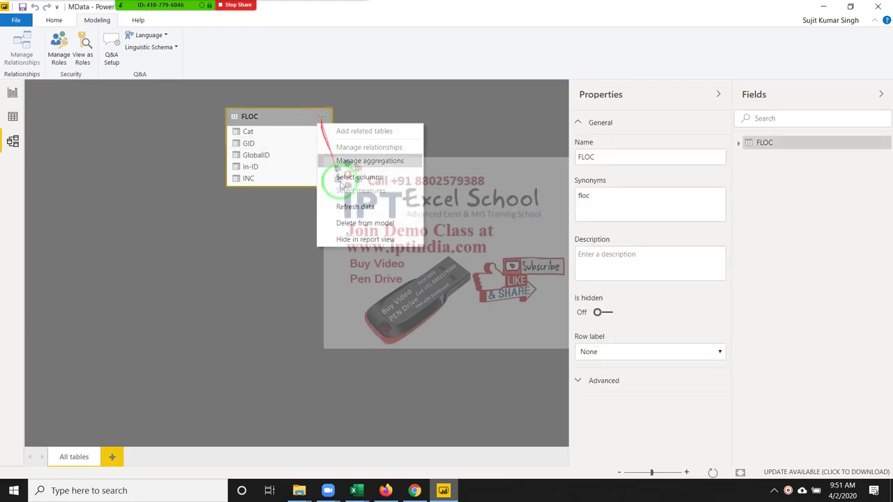
pyautogui.click(352, 221)
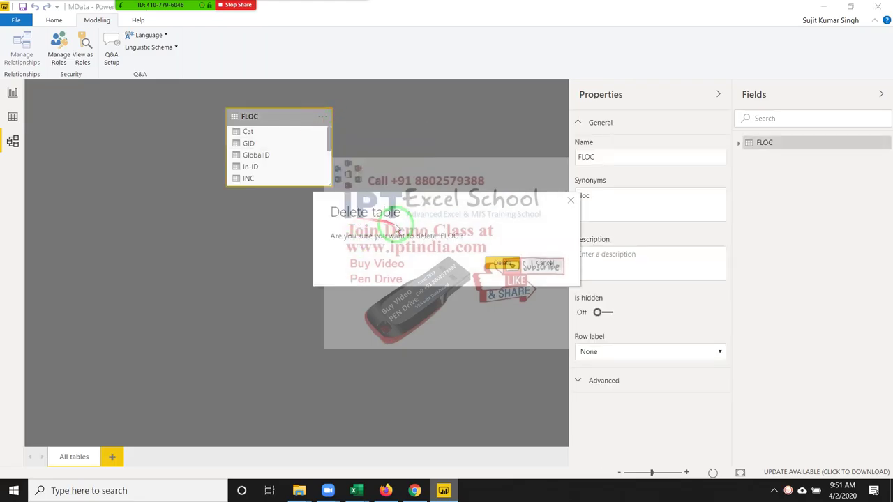
pyautogui.click(495, 263)
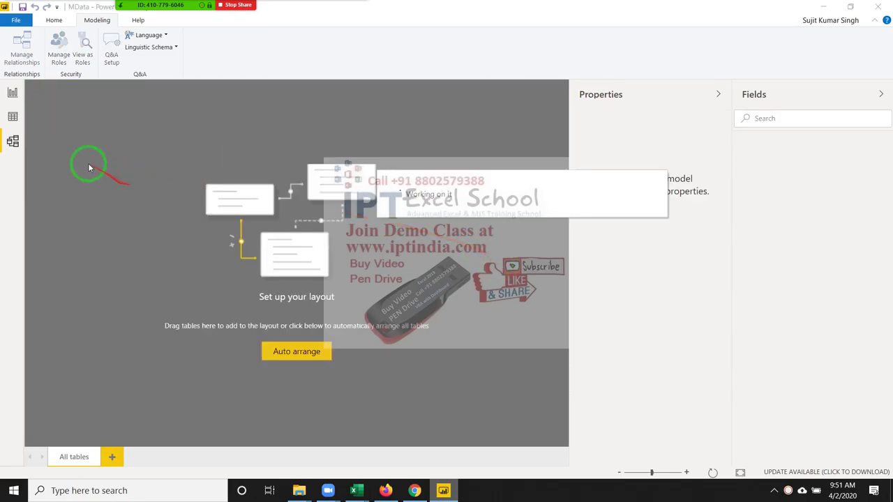
pyautogui.click(12, 92)
pyautogui.click(54, 19)
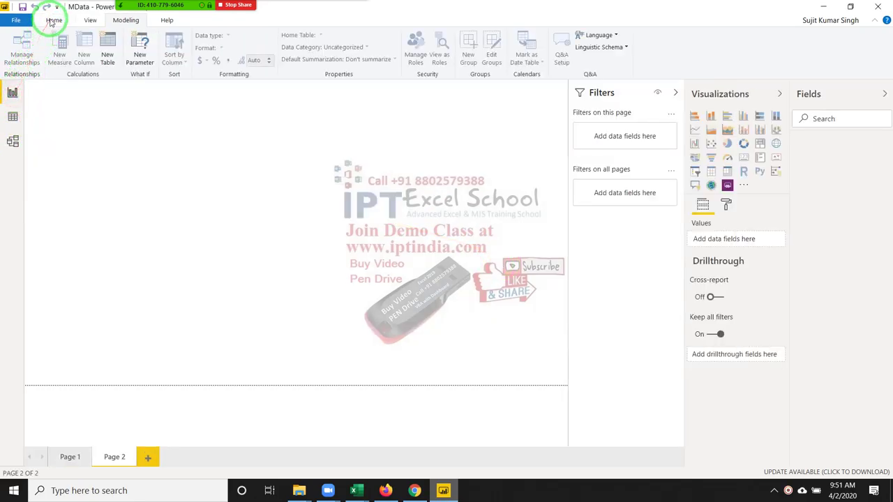
# Import the Data sheet from Google Drive\PowerBI2020\Gous Data via Get Data > Excel.
pyautogui.click(96, 59)
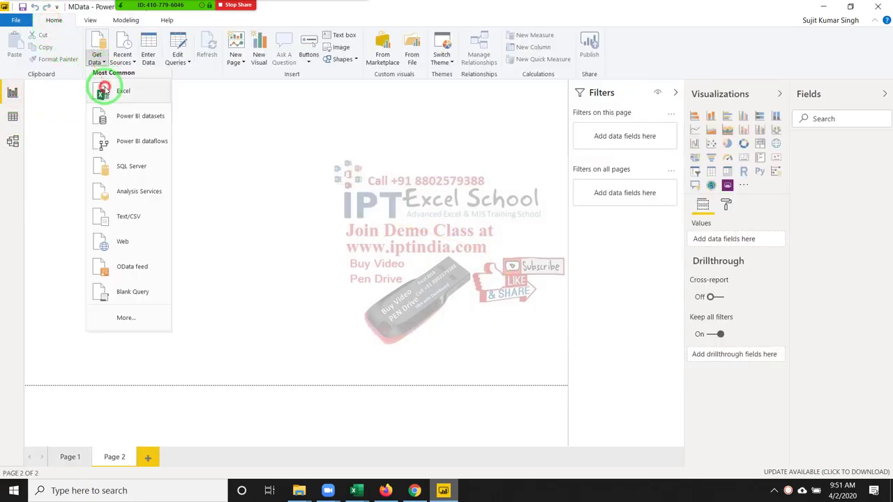
pyautogui.click(103, 90)
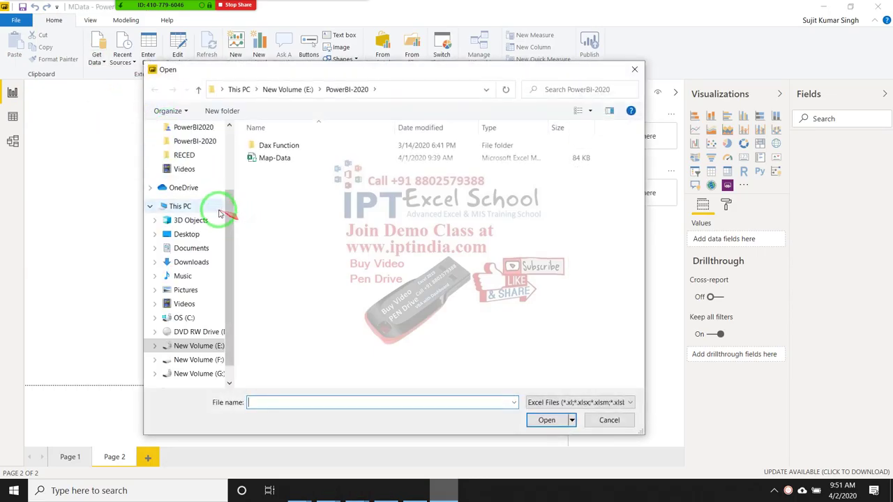
pyautogui.click(186, 143)
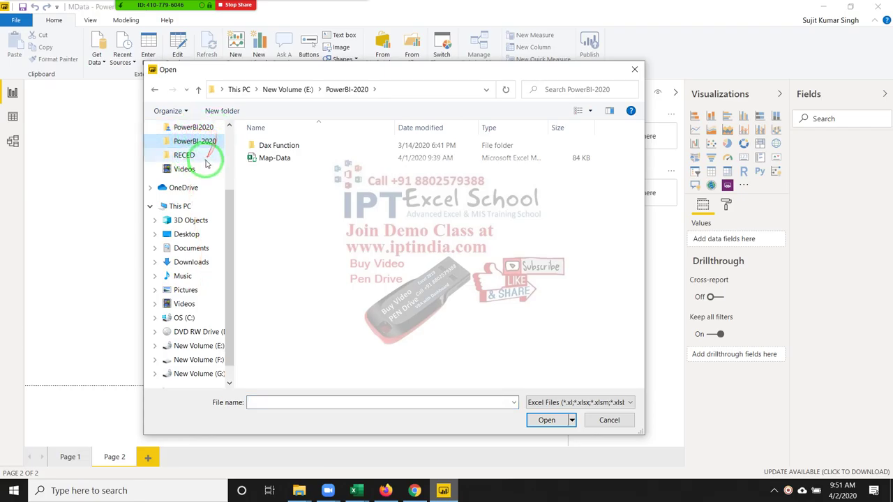
pyautogui.scroll(1, 200, 143)
pyautogui.click(195, 142)
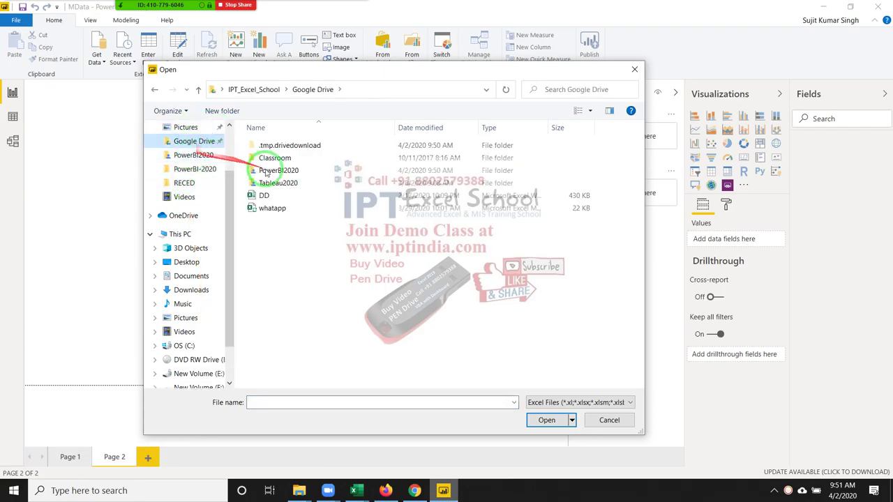
pyautogui.doubleClick(265, 172)
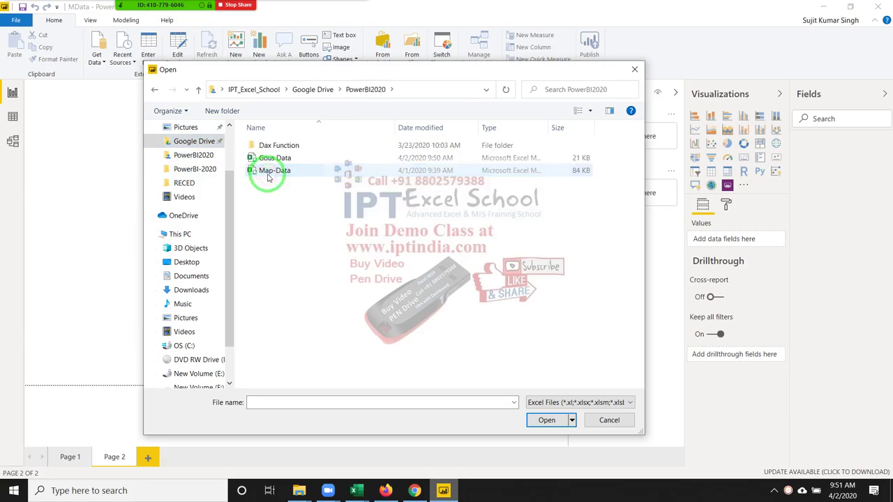
pyautogui.click(268, 171)
pyautogui.doubleClick(267, 159)
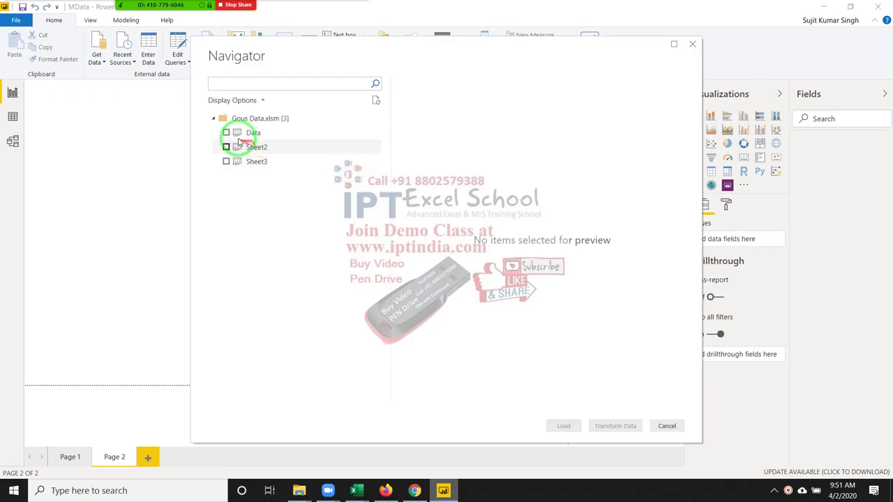
pyautogui.click(229, 138)
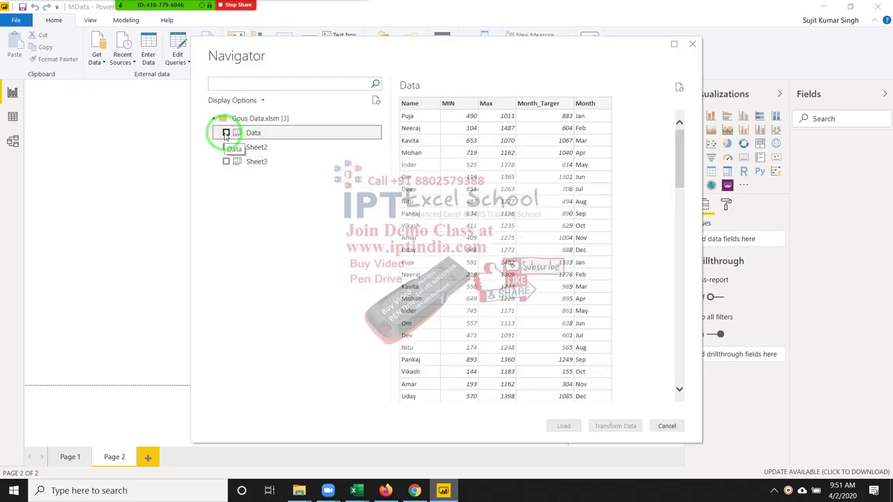
pyautogui.click(226, 133)
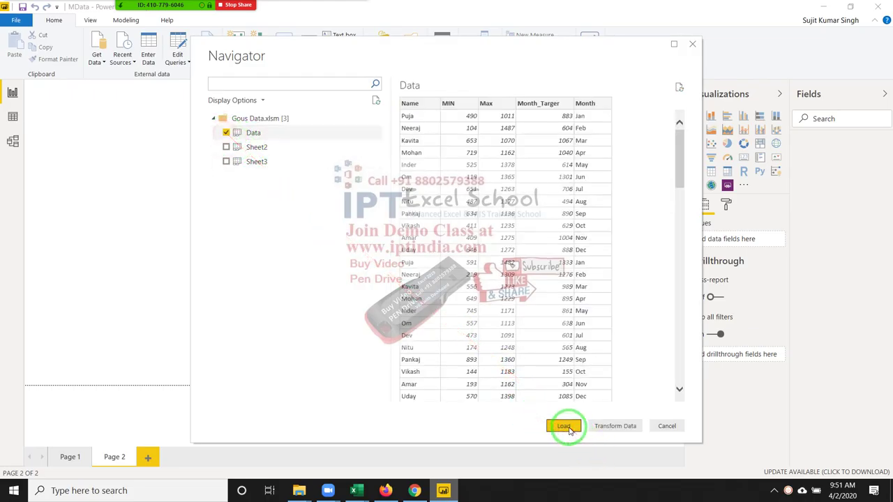
pyautogui.click(567, 427)
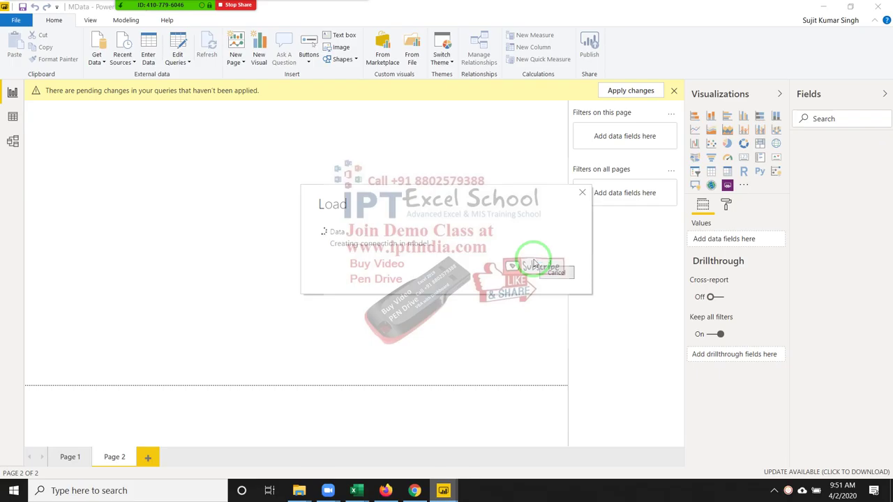
# Show and then close the meeting's participant list.
pyautogui.moveTo(61, 6)
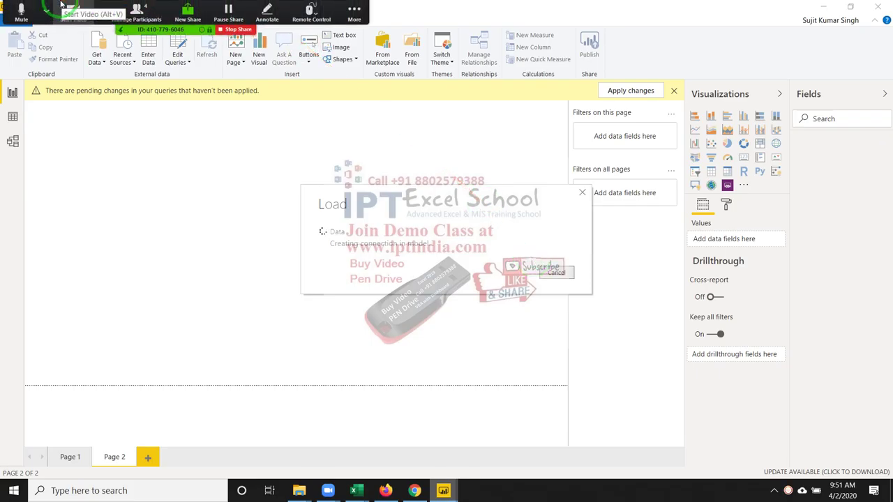
pyautogui.click(151, 19)
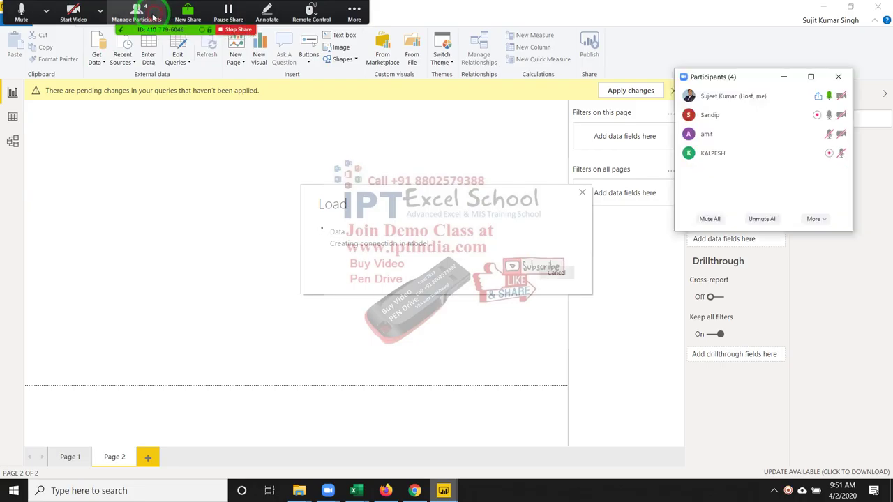
pyautogui.click(817, 187)
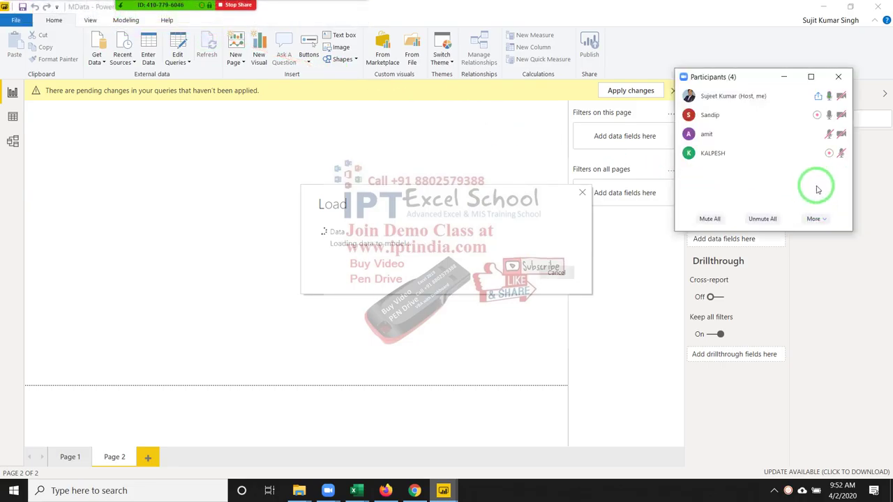
pyautogui.click(842, 77)
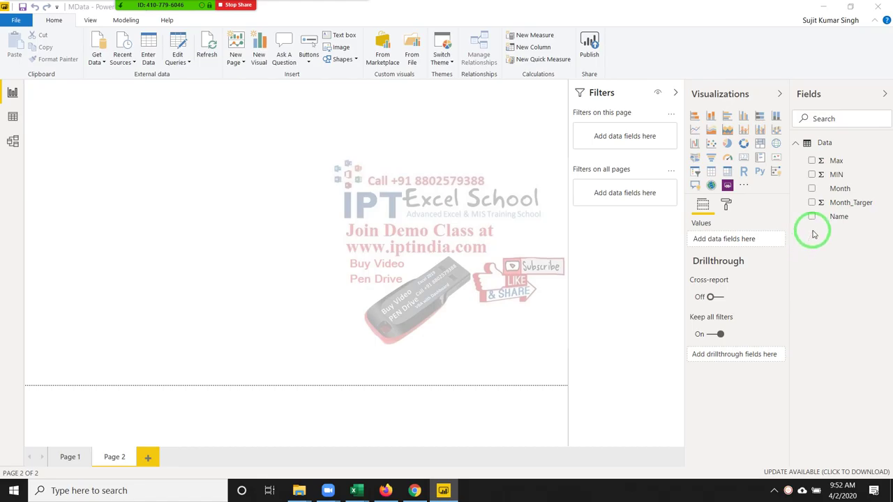
# Open the Gous Data workbook in Excel.
pyautogui.moveTo(355, 488)
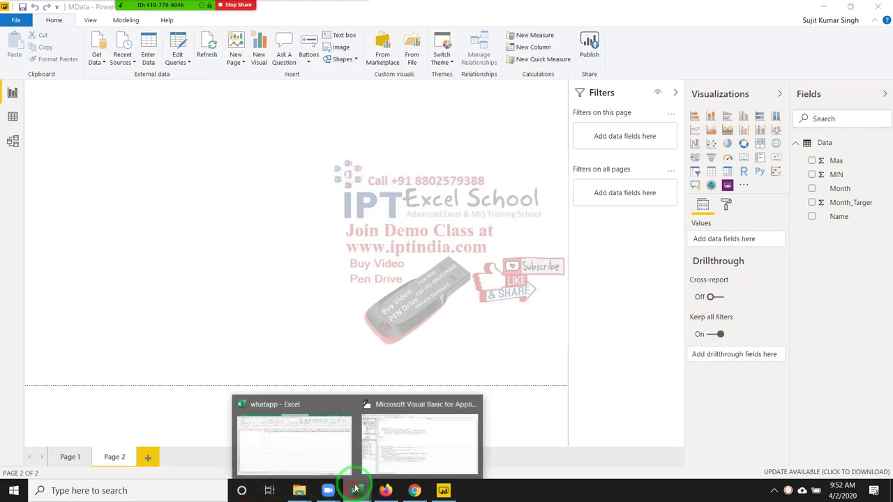
pyautogui.click(332, 455)
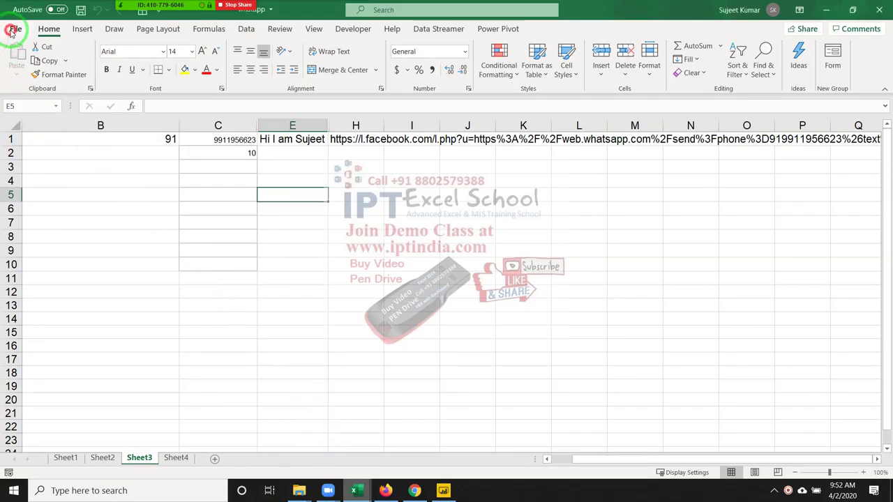
pyautogui.click(13, 28)
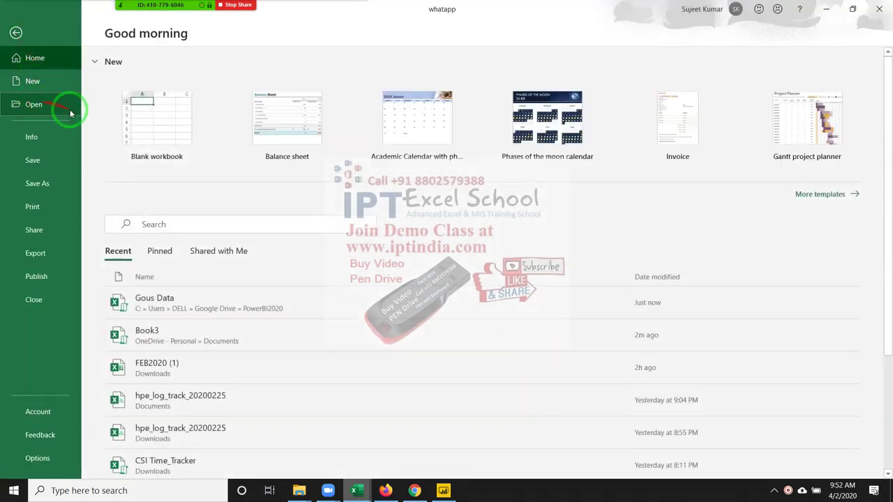
pyautogui.click(70, 108)
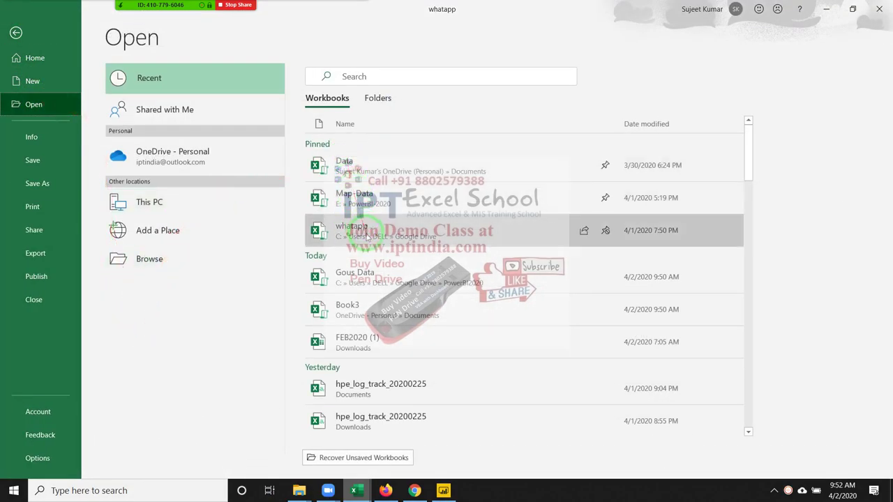
pyautogui.click(375, 277)
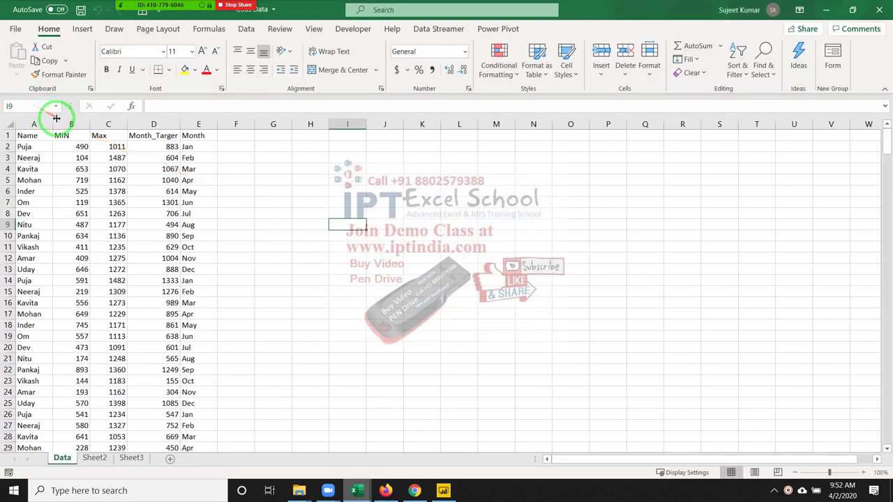
# Insert a Sales column before MIN and enter RANDBETWEEN(200,1400) in B2.
pyautogui.click(62, 124)
pyautogui.hotkey('ctrl', 'shift', '+')
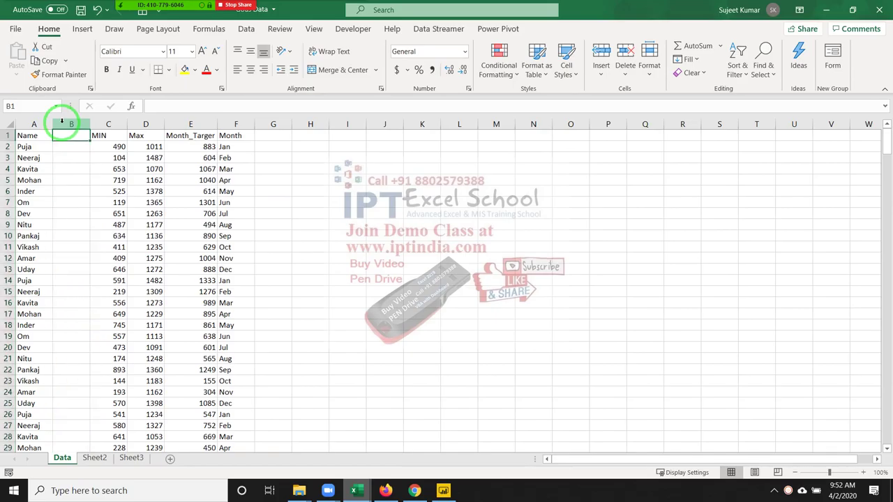
pyautogui.write('Sales')
pyautogui.press('Return')
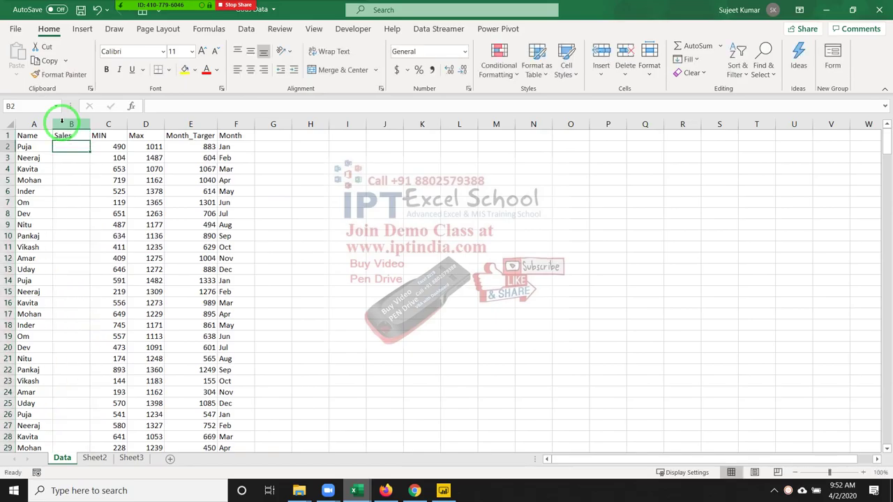
pyautogui.write('=ra')
pyautogui.press('Down')
pyautogui.press('Down')
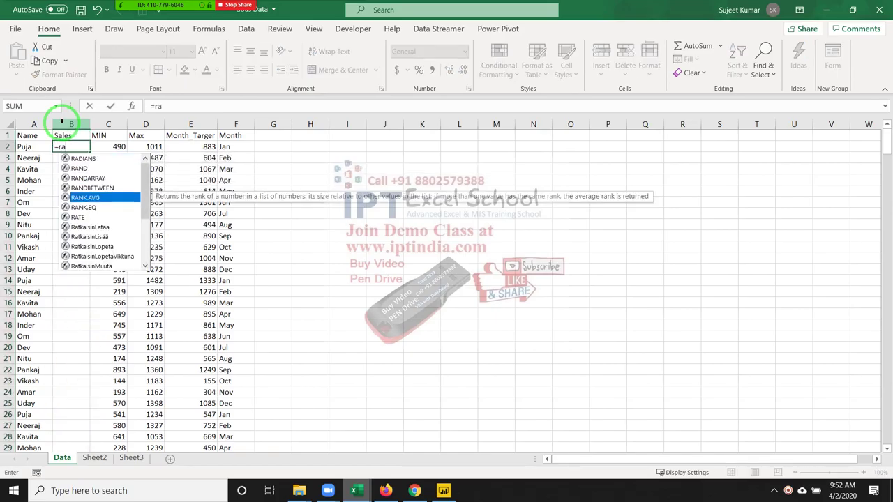
pyautogui.press('Down')
pyautogui.press('Tab')
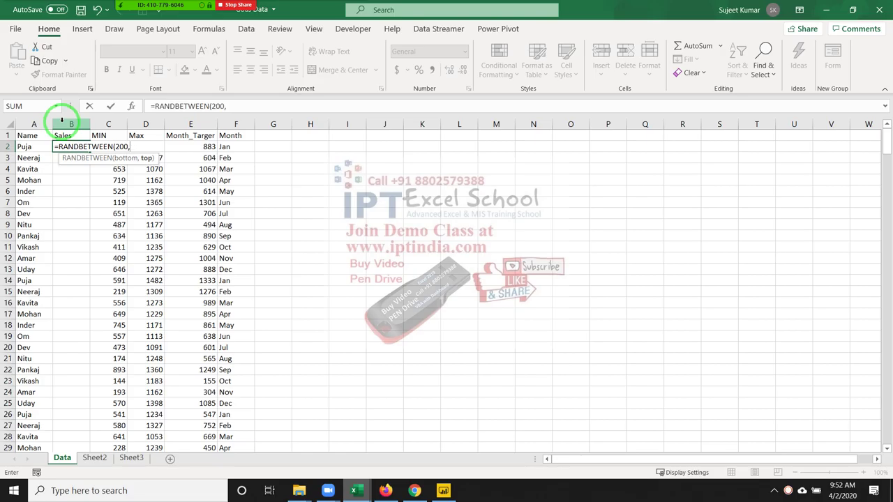
pyautogui.press('Return')
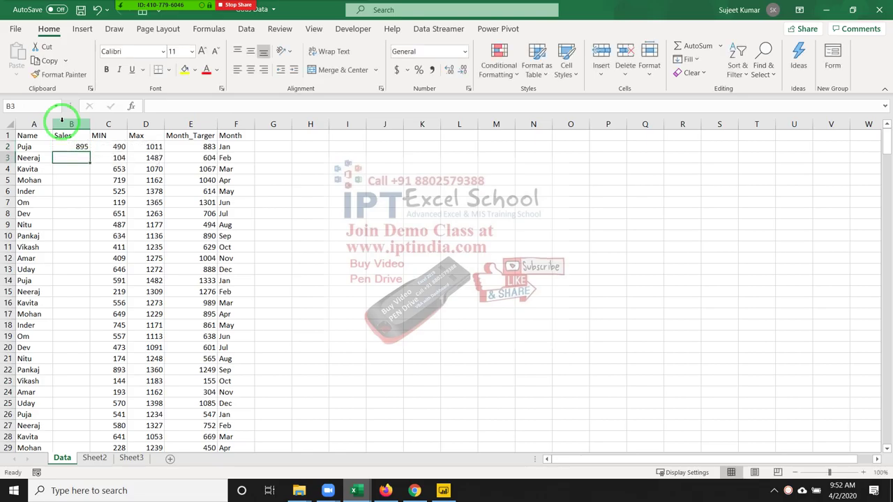
# Fill the formula down B2:B334, paste as fixed values, then save and close.
pyautogui.press('Right')
pyautogui.hotkey('ctrl', 'Down')
pyautogui.press('Left')
pyautogui.hotkey('ctrl', 'shift', 'Up')
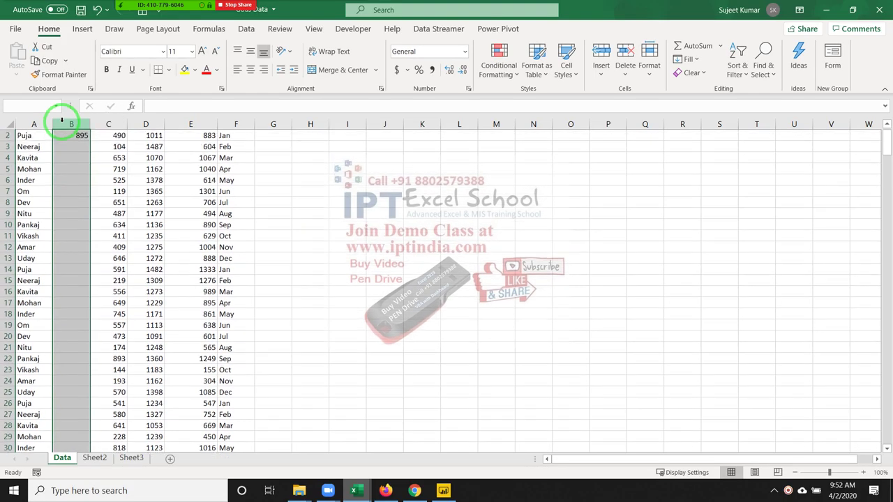
pyautogui.hotkey('ctrl', 'd')
pyautogui.hotkey('ctrl', 'c')
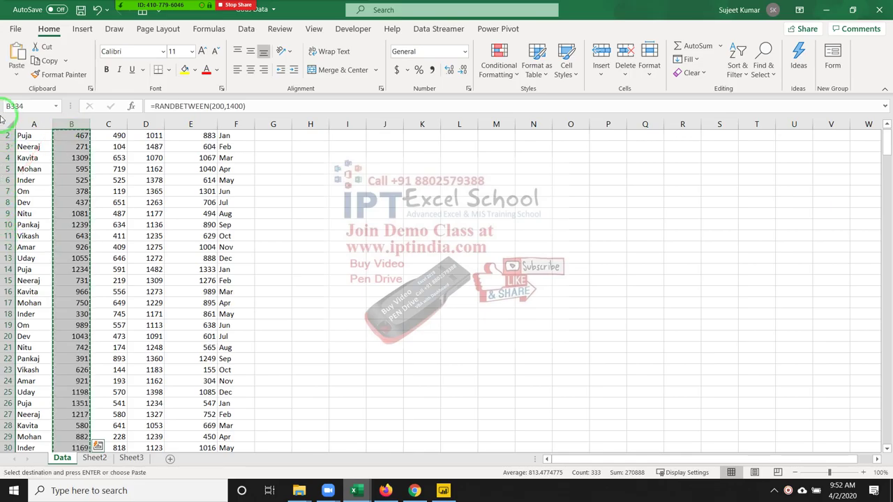
pyautogui.click(15, 75)
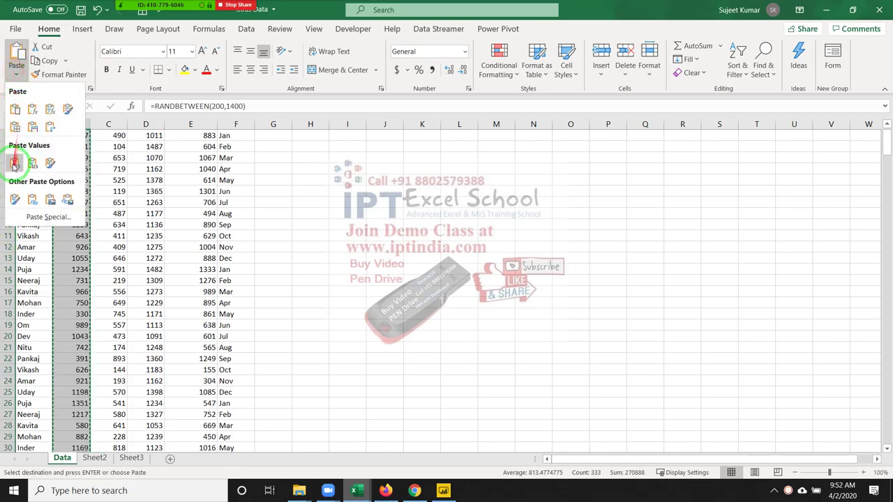
pyautogui.click(13, 163)
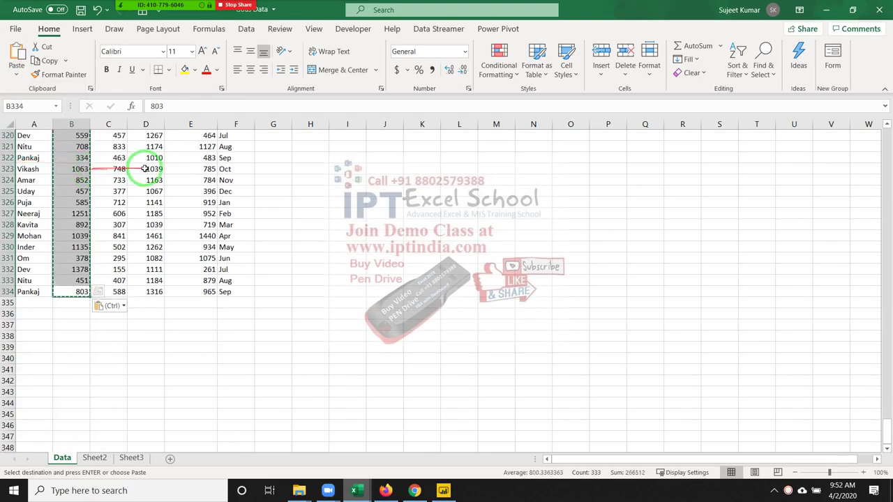
pyautogui.click(144, 169)
pyautogui.click(79, 11)
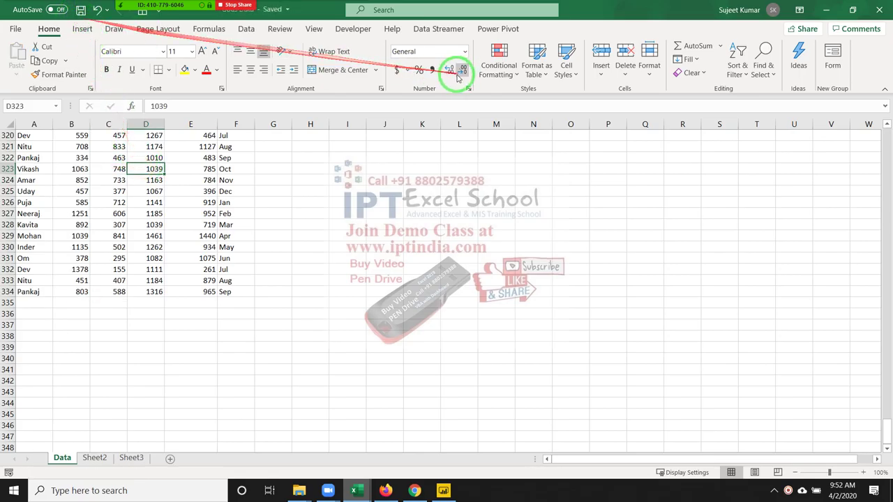
pyautogui.click(881, 10)
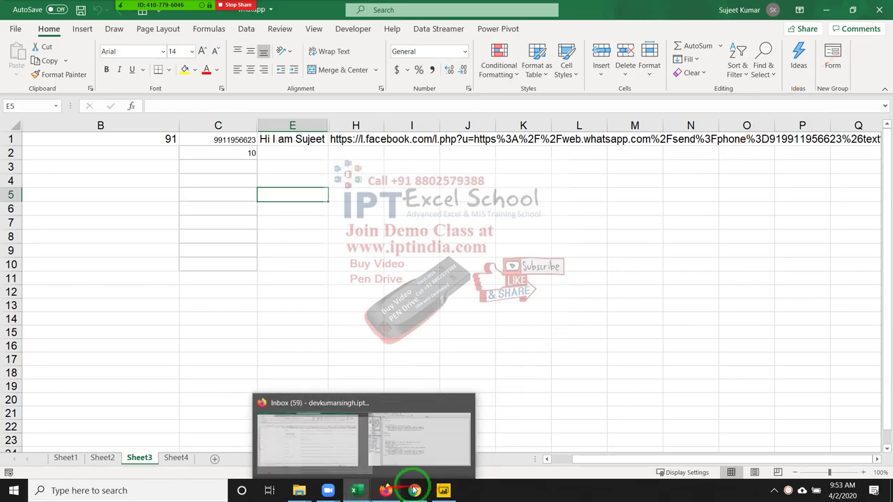
# Refresh the Data table in Model view to pull in the new Sales field.
pyautogui.click(444, 492)
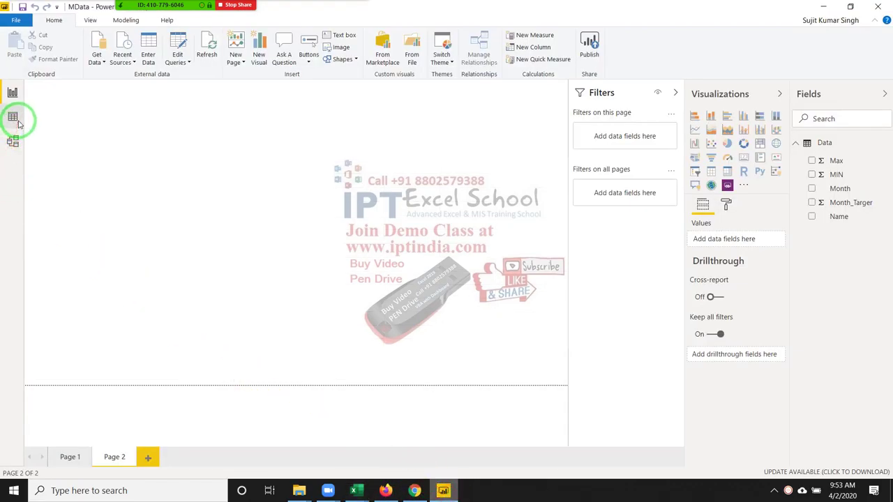
pyautogui.moveTo(841, 160); pyautogui.dragTo(853, 154)
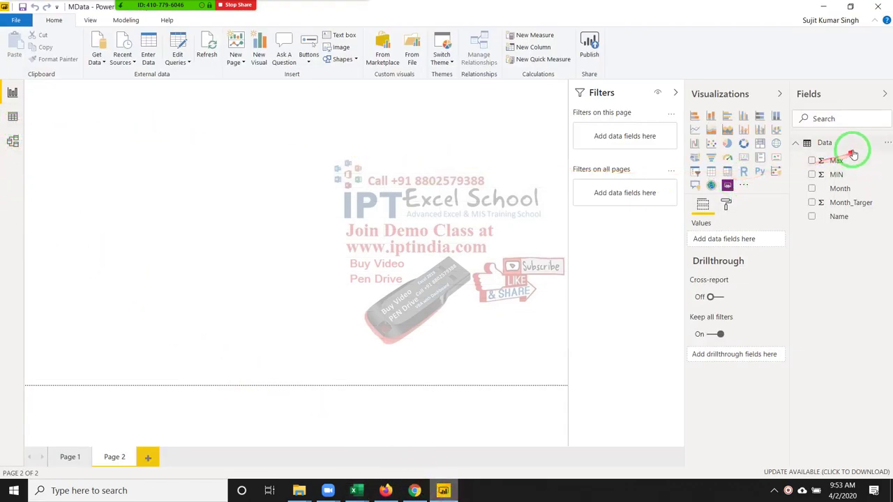
pyautogui.click(888, 146)
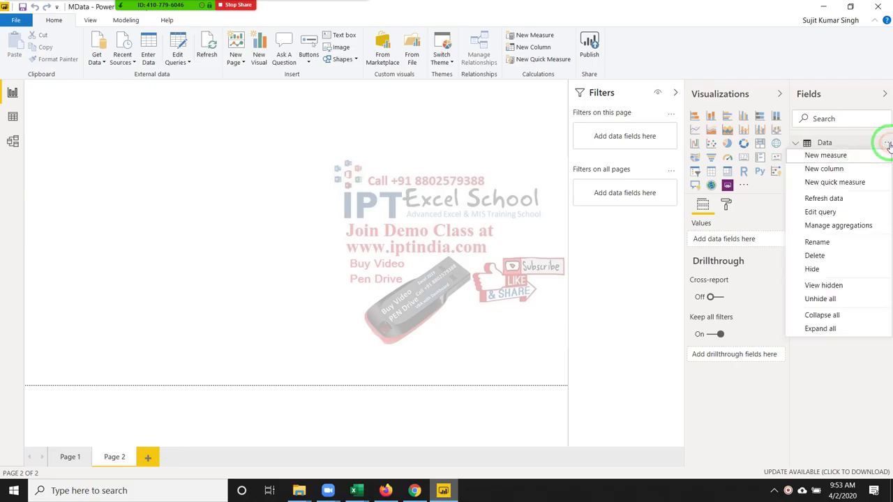
pyautogui.click(12, 141)
pyautogui.click(93, 117)
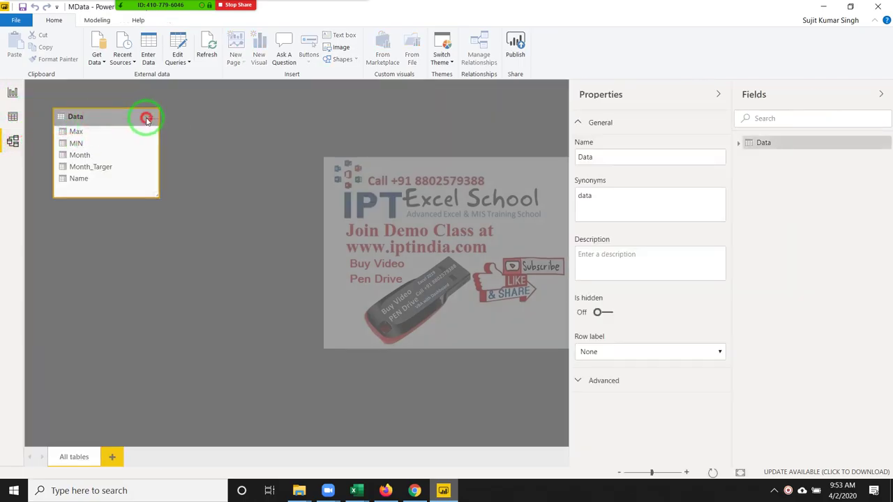
pyautogui.click(147, 119)
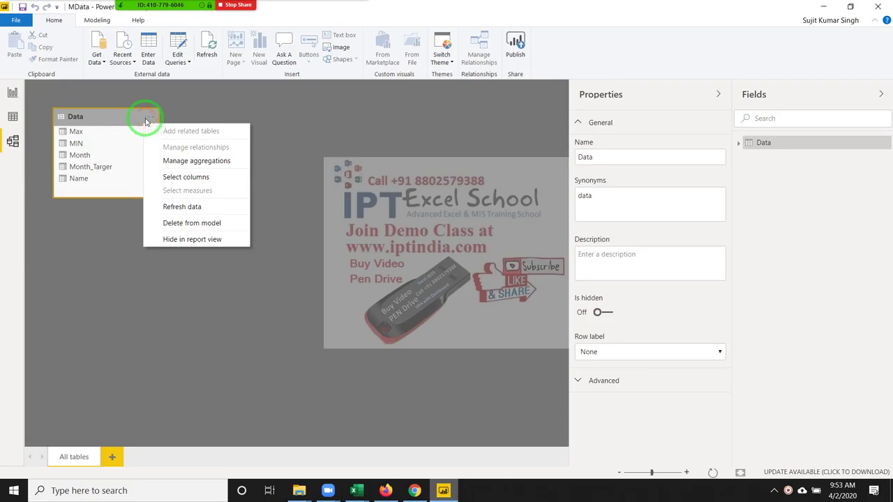
pyautogui.click(211, 208)
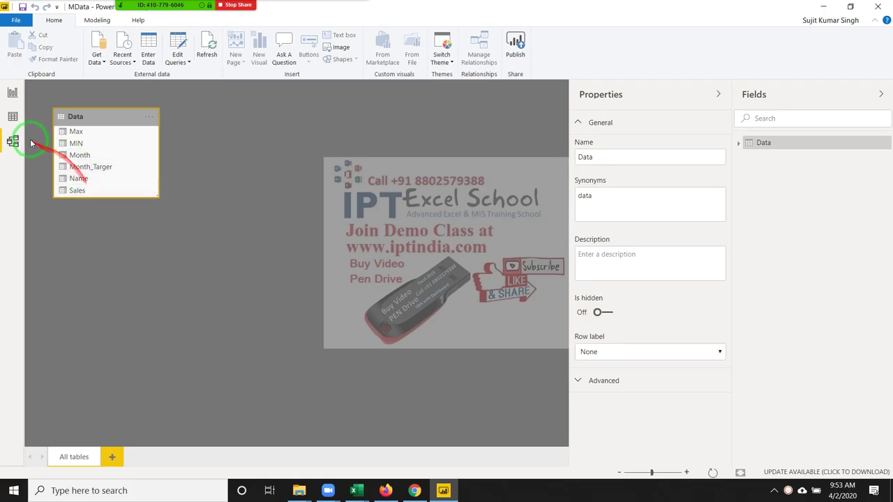
pyautogui.click(8, 94)
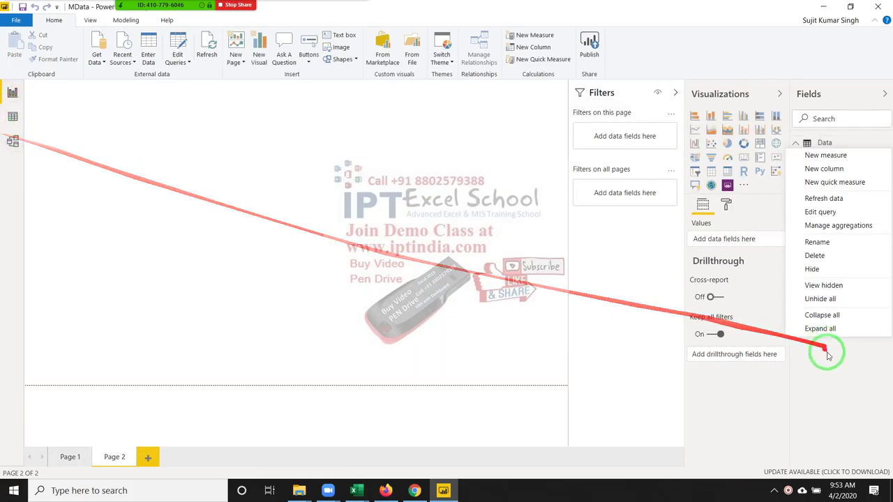
# Add Sales as a gauge visual and place it at Page 2's top-left.
pyautogui.click(776, 355)
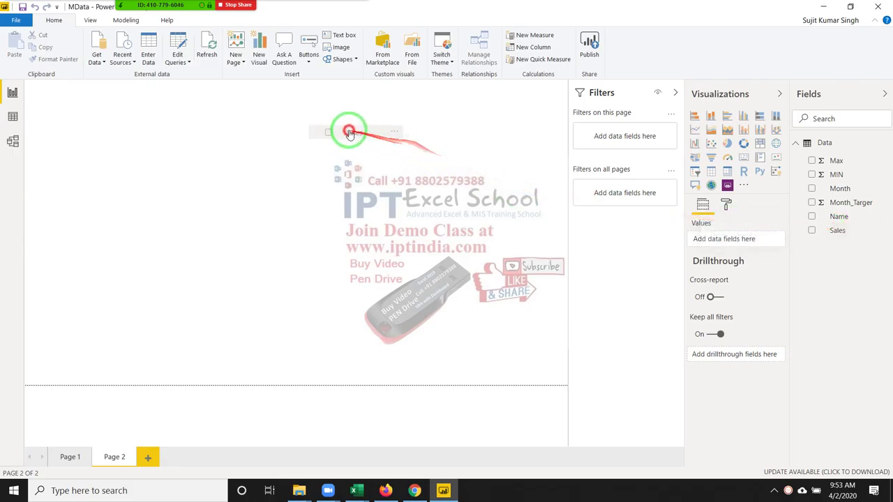
pyautogui.moveTo(834, 232); pyautogui.dragTo(300, 124)
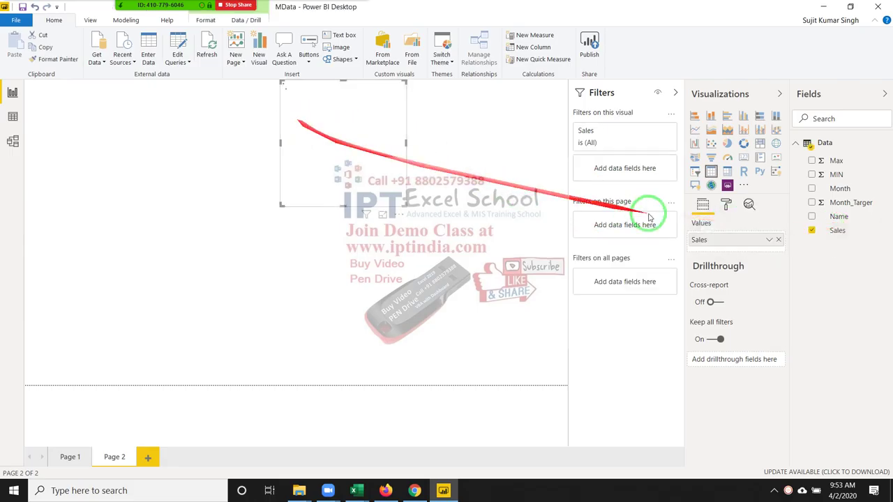
pyautogui.click(729, 160)
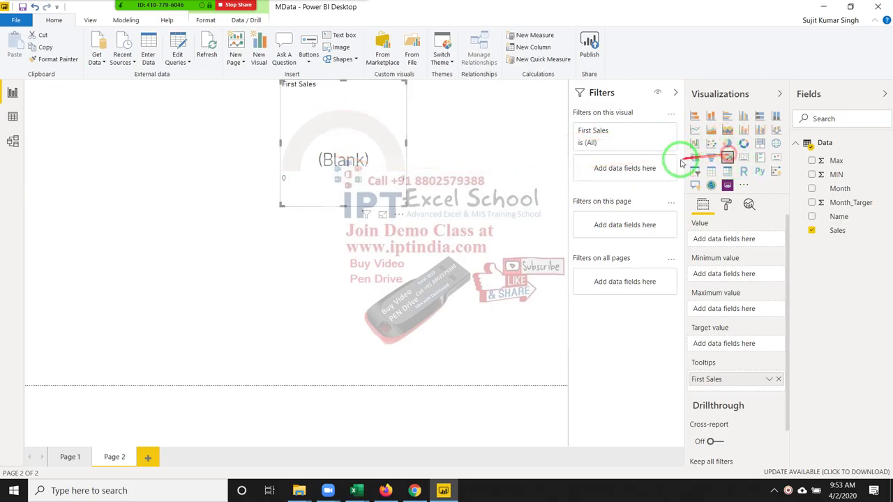
pyautogui.moveTo(360, 102); pyautogui.dragTo(247, 115)
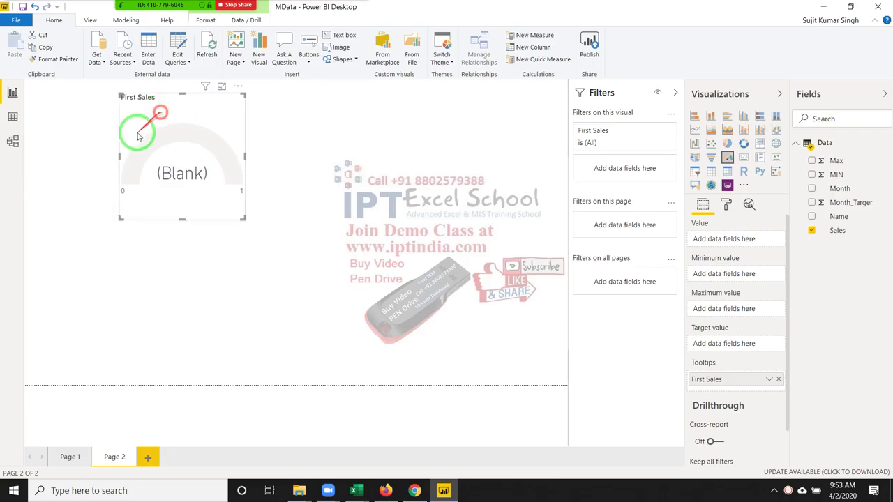
pyautogui.moveTo(247, 115); pyautogui.dragTo(135, 124)
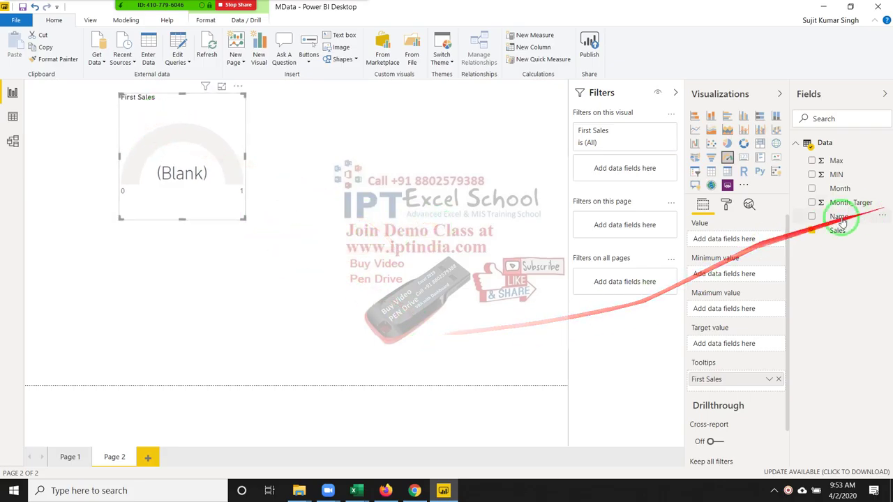
# Give the gauge Count of Sales value, MIN minimum, Max maximum, Month_Targer target.
pyautogui.click(778, 381)
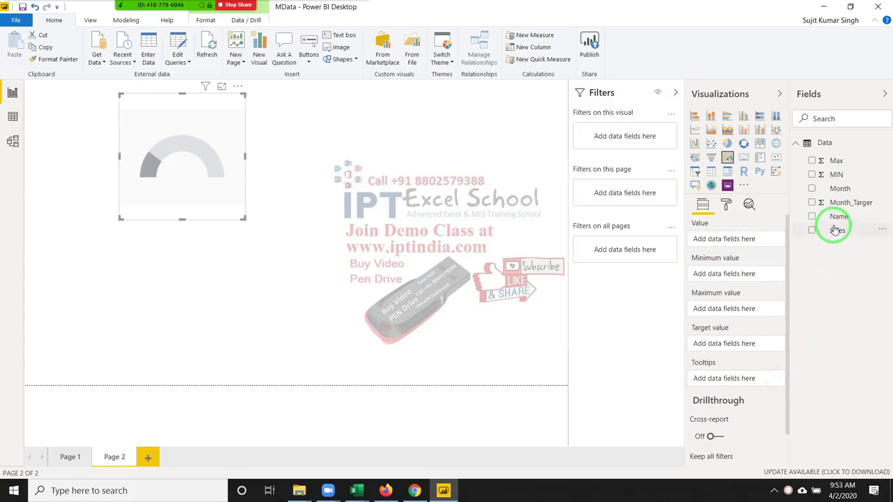
pyautogui.moveTo(836, 230)
pyautogui.mouseDown()
pyautogui.moveTo(834, 330)
pyautogui.moveTo(807, 361)
pyautogui.moveTo(726, 239)
pyautogui.mouseUp()
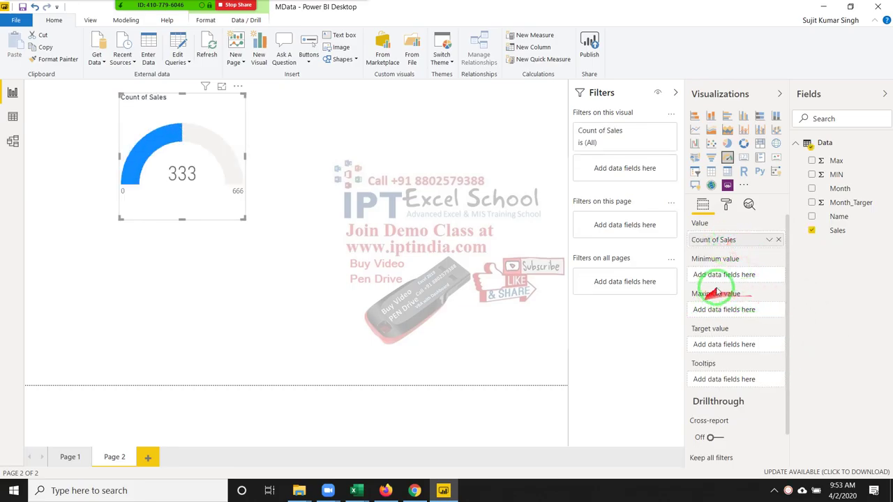
pyautogui.moveTo(841, 172); pyautogui.dragTo(734, 269)
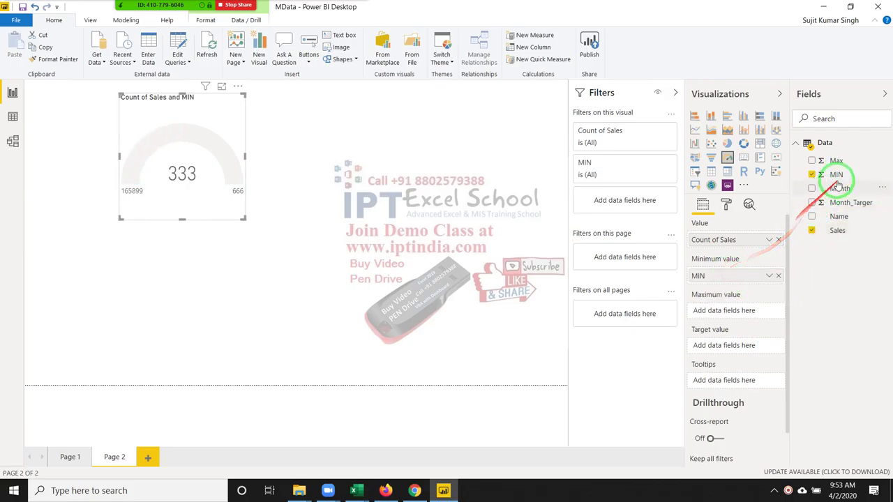
pyautogui.moveTo(838, 162); pyautogui.dragTo(741, 312)
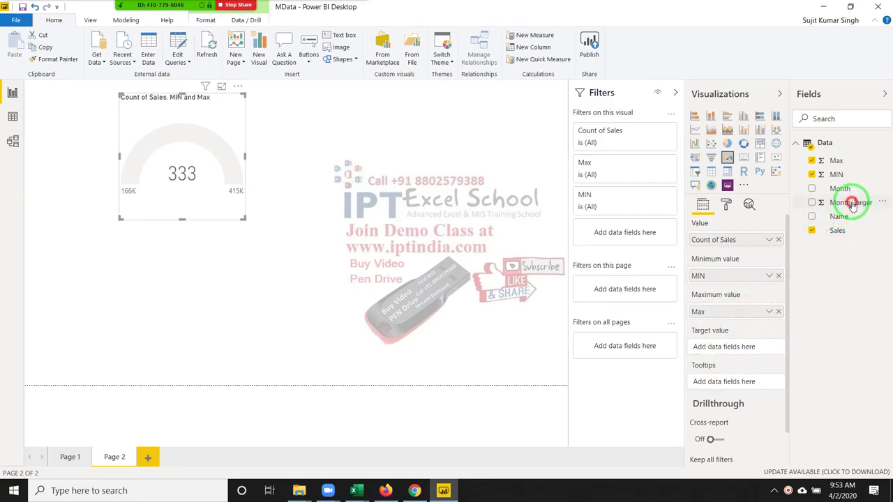
pyautogui.moveTo(853, 204); pyautogui.dragTo(746, 349)
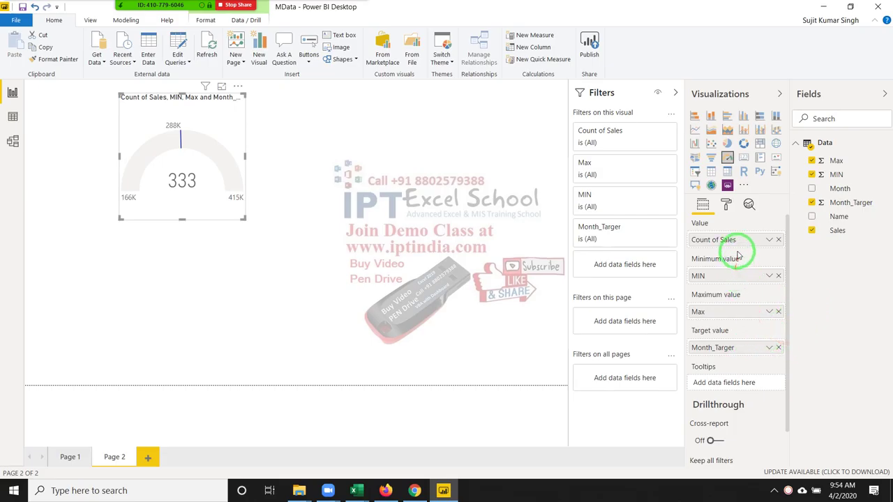
pyautogui.click(771, 240)
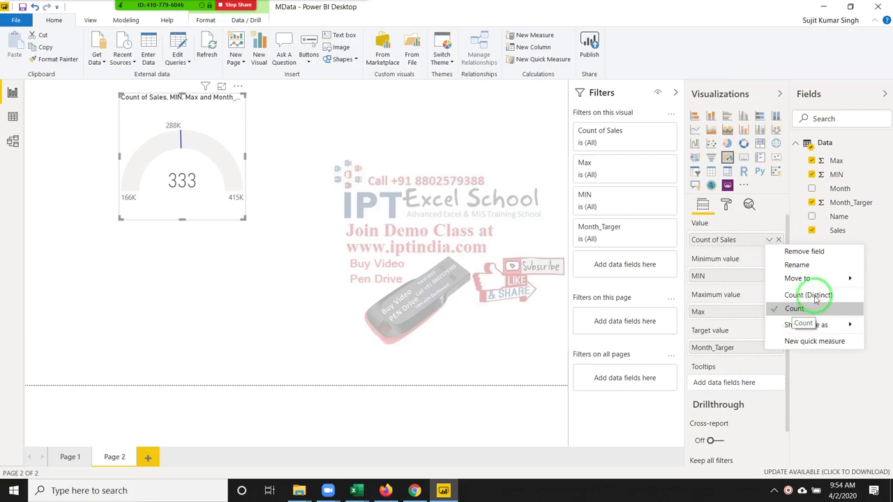
pyautogui.click(877, 278)
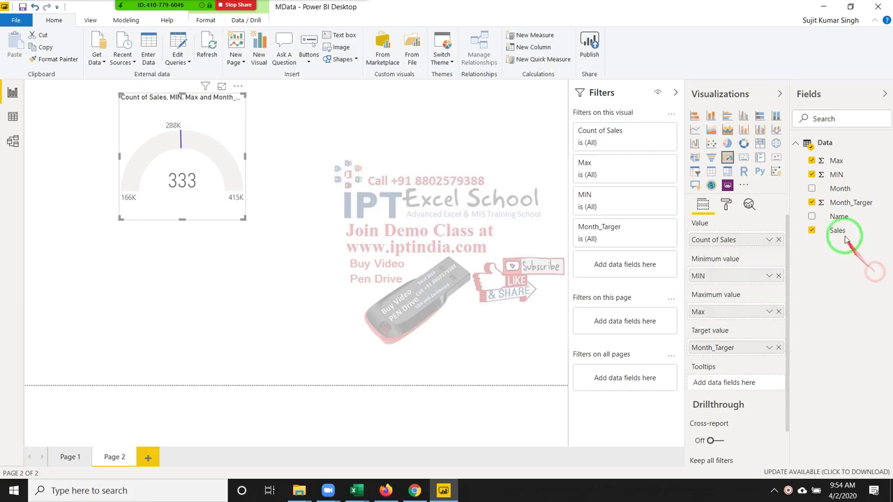
pyautogui.click(12, 117)
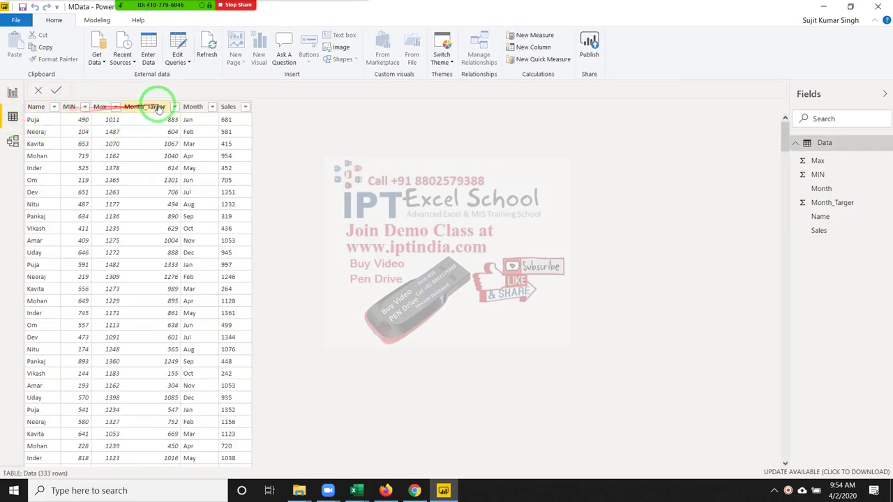
# Change the Sales column's data type to Whole Number and confirm the change.
pyautogui.click(228, 106)
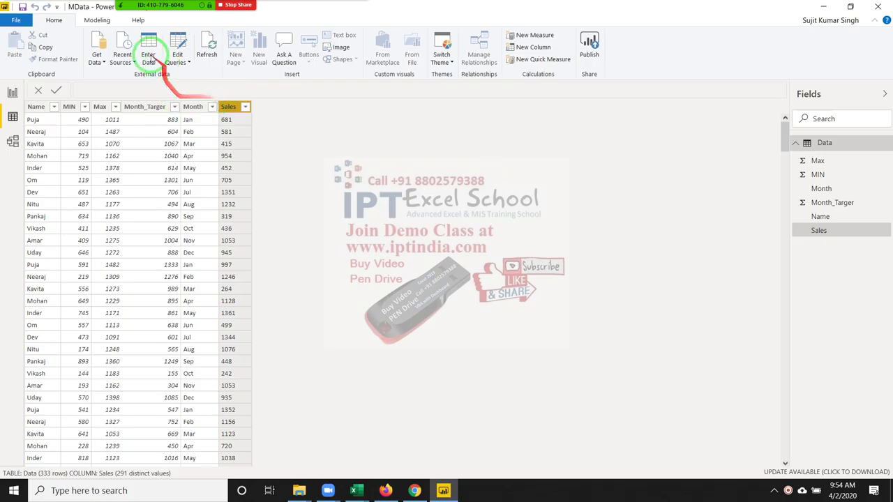
pyautogui.click(97, 20)
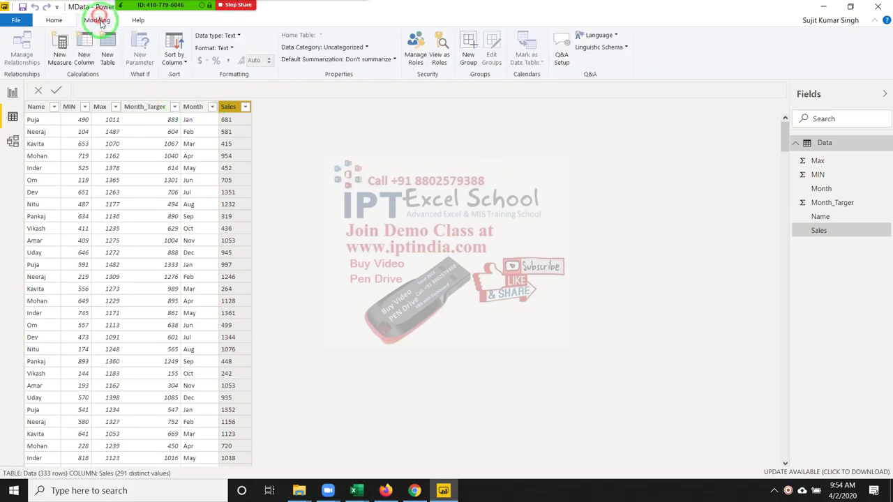
pyautogui.click(215, 35)
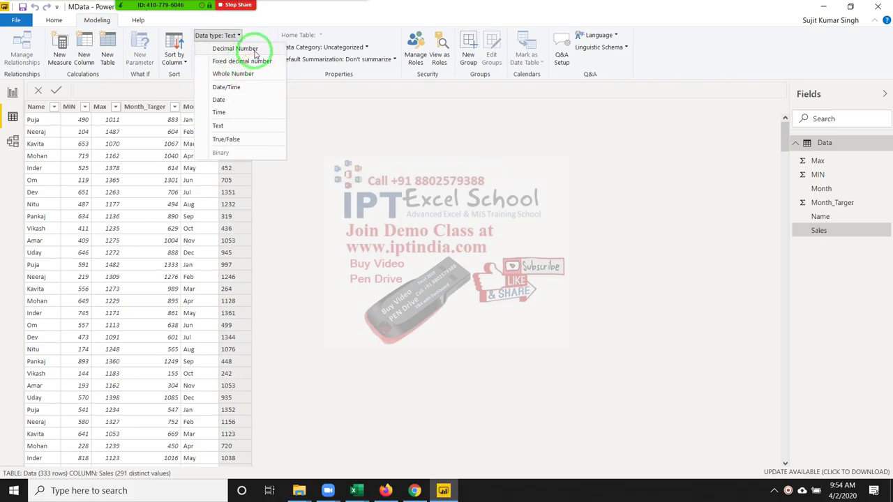
pyautogui.click(251, 74)
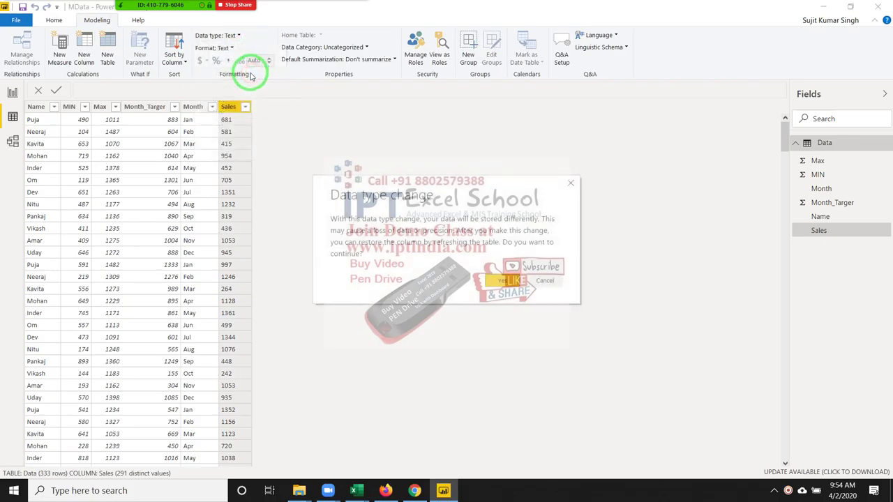
pyautogui.click(500, 281)
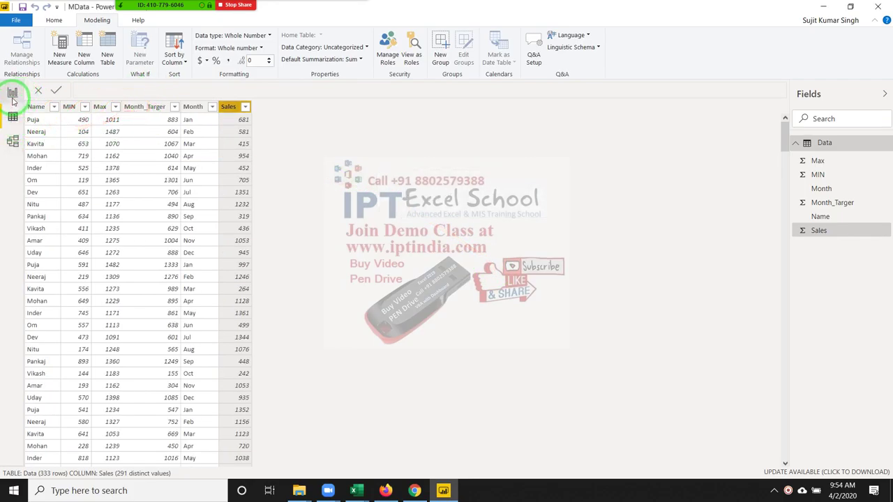
pyautogui.click(12, 94)
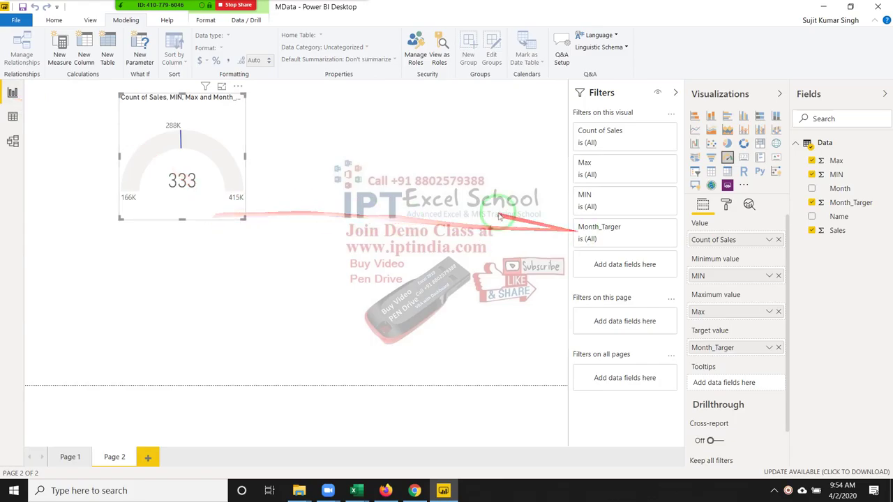
# Switch the gauge to Sum of Sales, reading 267K, and move it top-left.
pyautogui.click(769, 240)
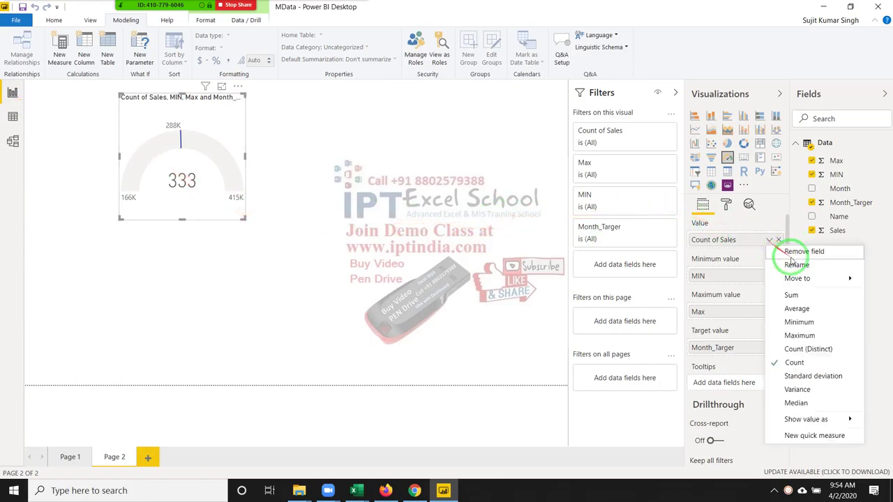
pyautogui.click(828, 297)
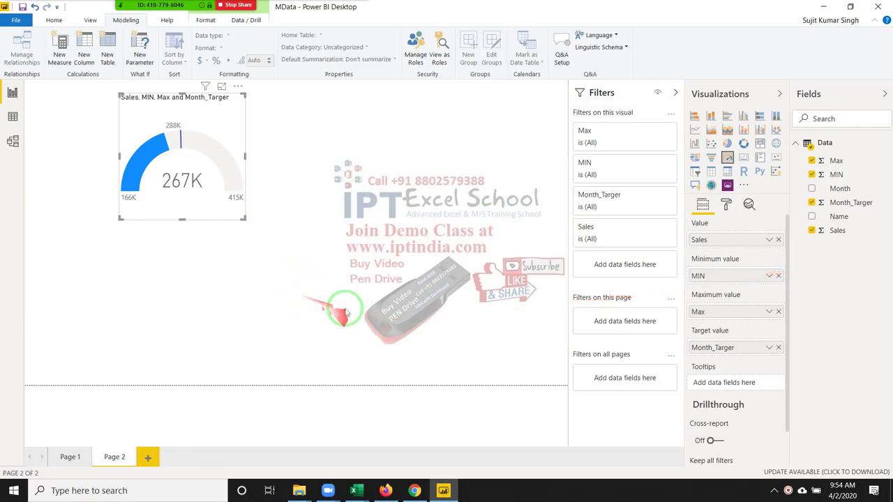
pyautogui.moveTo(135, 114); pyautogui.dragTo(52, 109)
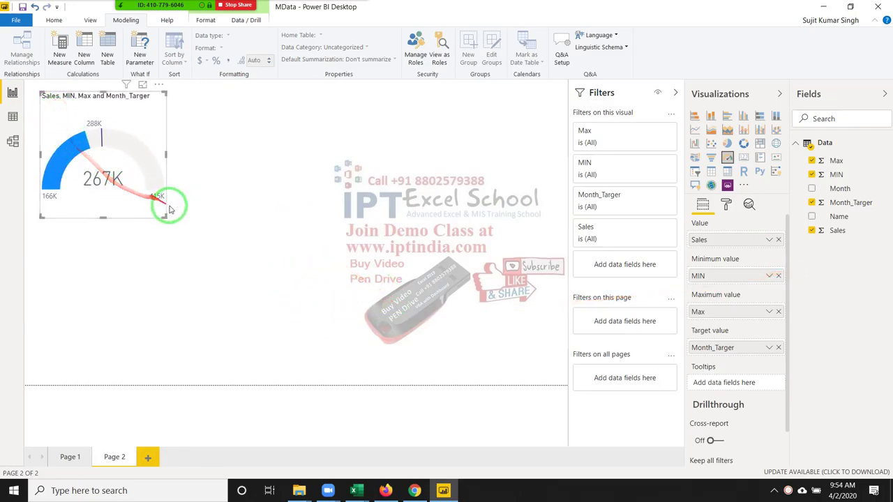
pyautogui.click(171, 207)
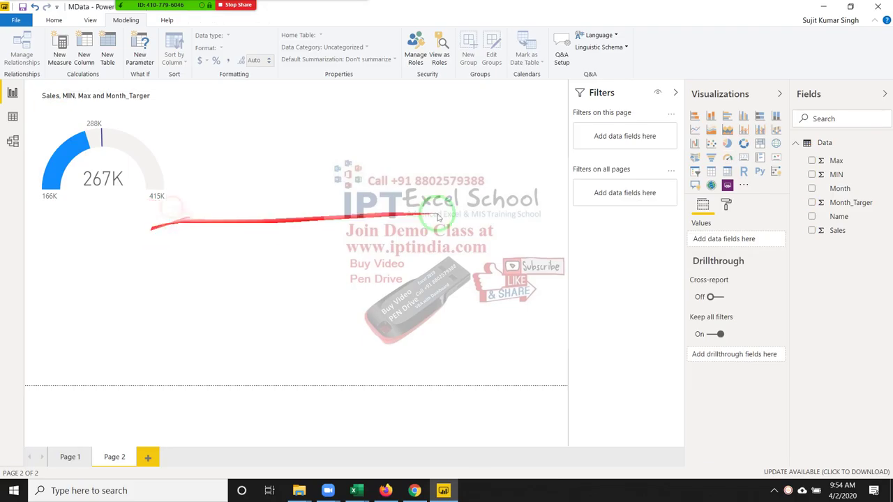
# Add a Name slicer below the gauge, pick Uday, and shrink it to a compact size.
pyautogui.click(697, 174)
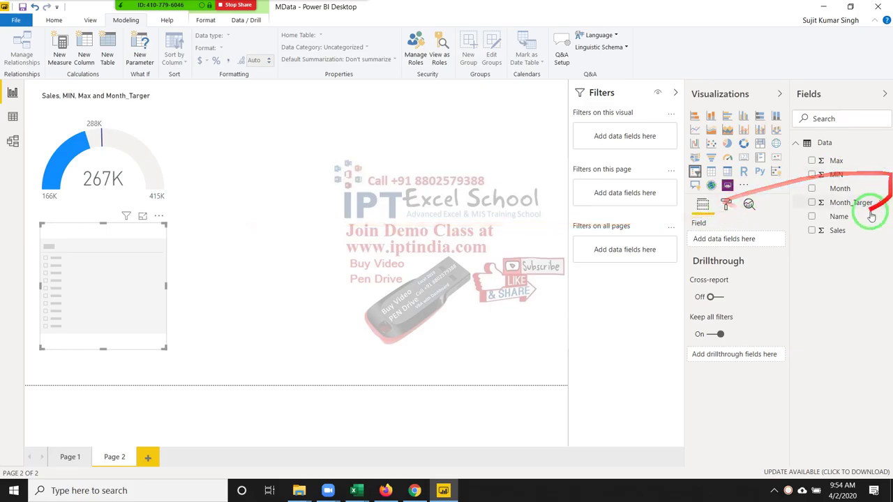
pyautogui.click(812, 217)
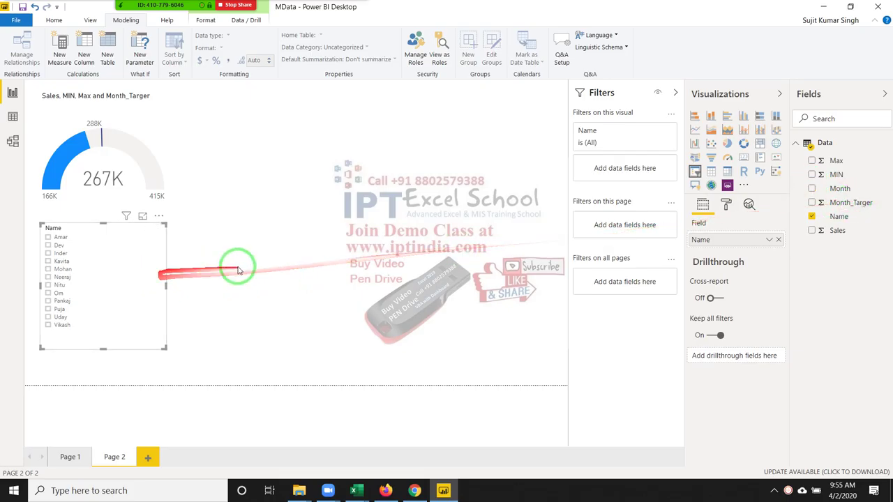
pyautogui.click(155, 359)
pyautogui.click(136, 319)
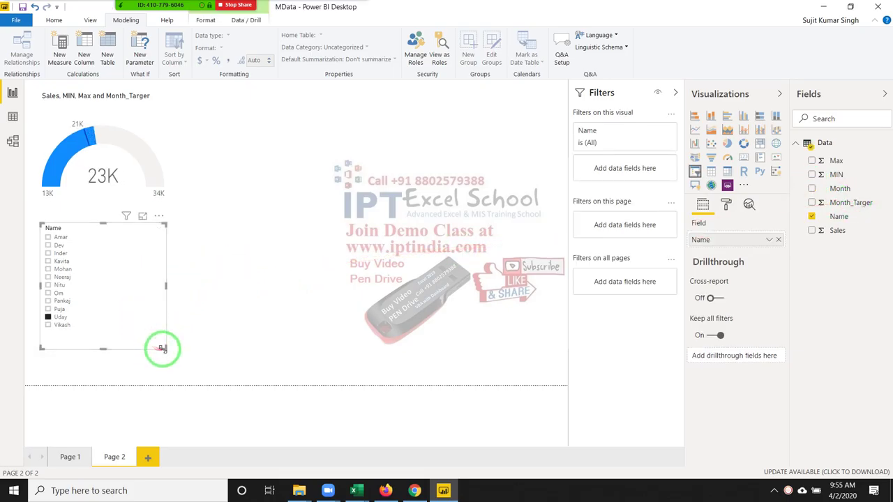
pyautogui.moveTo(153, 349); pyautogui.dragTo(132, 339)
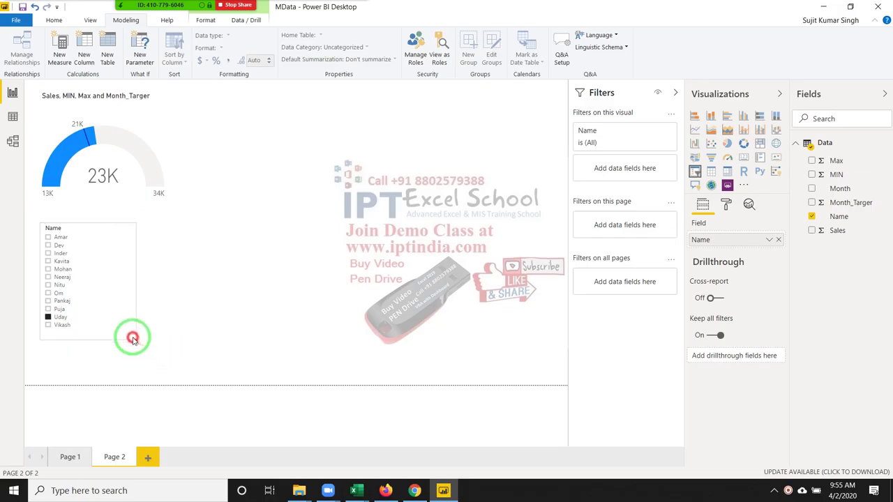
pyautogui.click(193, 305)
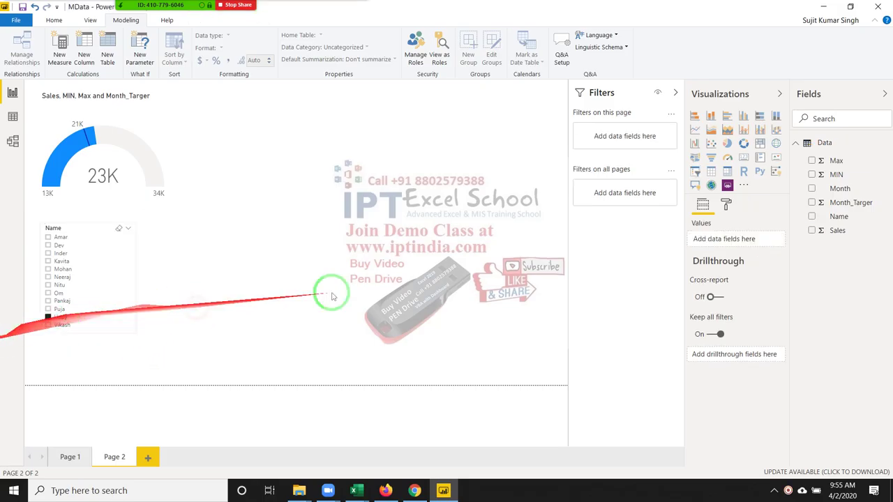
# Add a second slicer that lists the Month values.
pyautogui.click(696, 171)
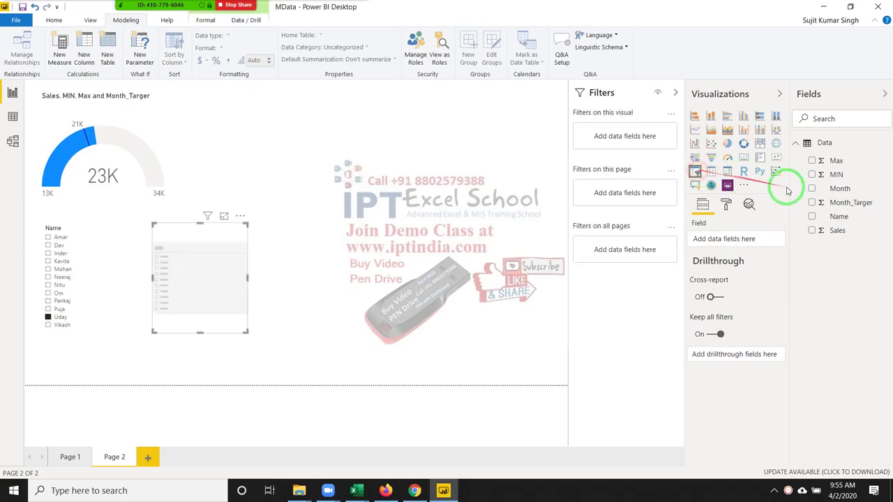
pyautogui.click(824, 187)
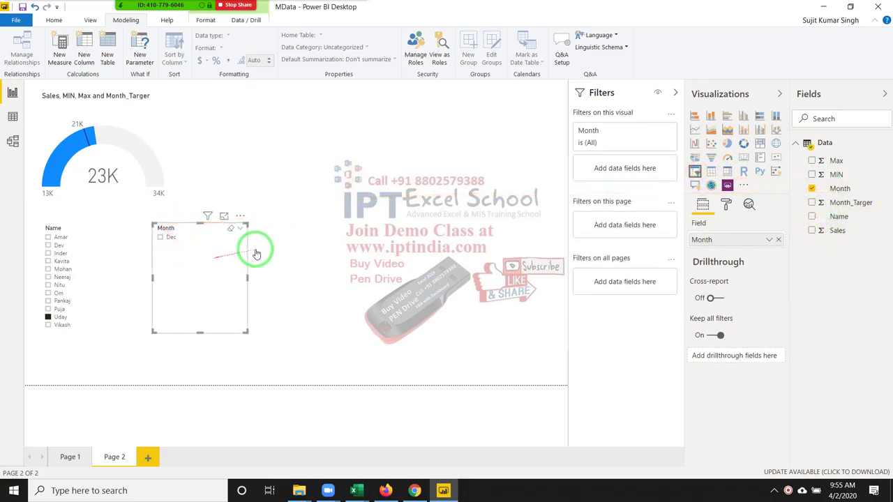
pyautogui.click(293, 335)
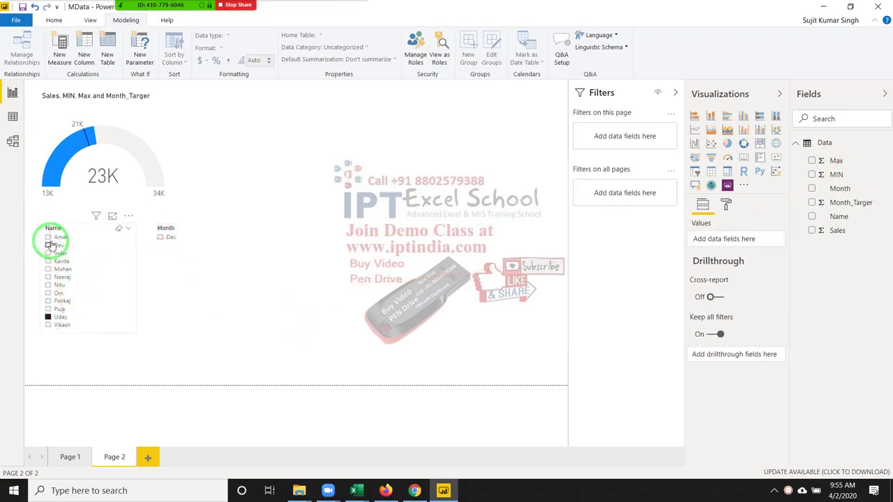
# Pick a different name in the Name slicer, view its underlying data, then return to the report.
pyautogui.click(129, 233)
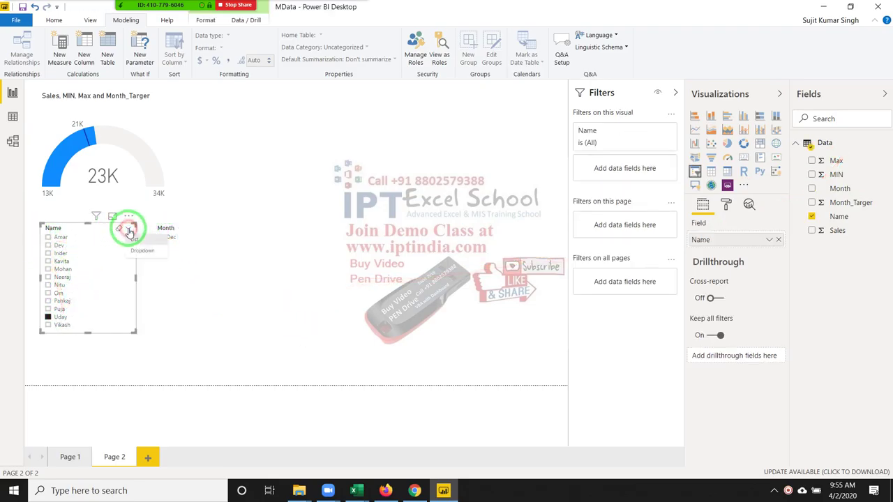
pyautogui.click(120, 246)
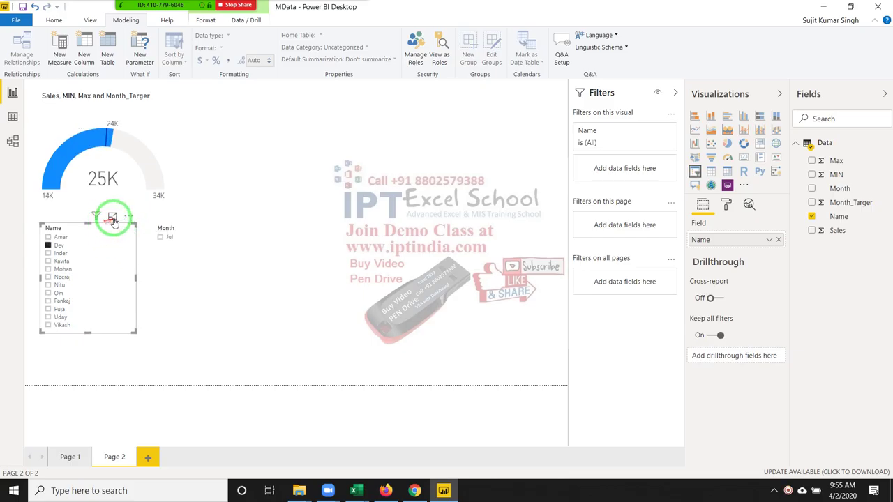
pyautogui.click(127, 217)
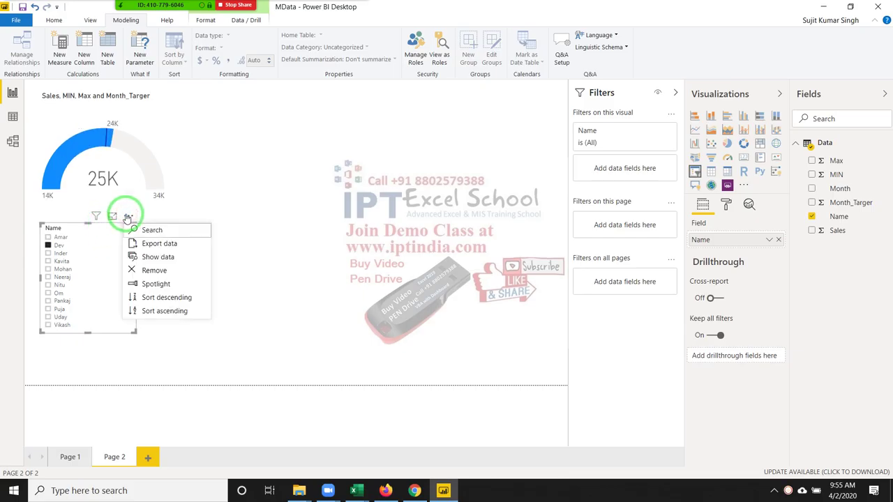
pyautogui.click(133, 258)
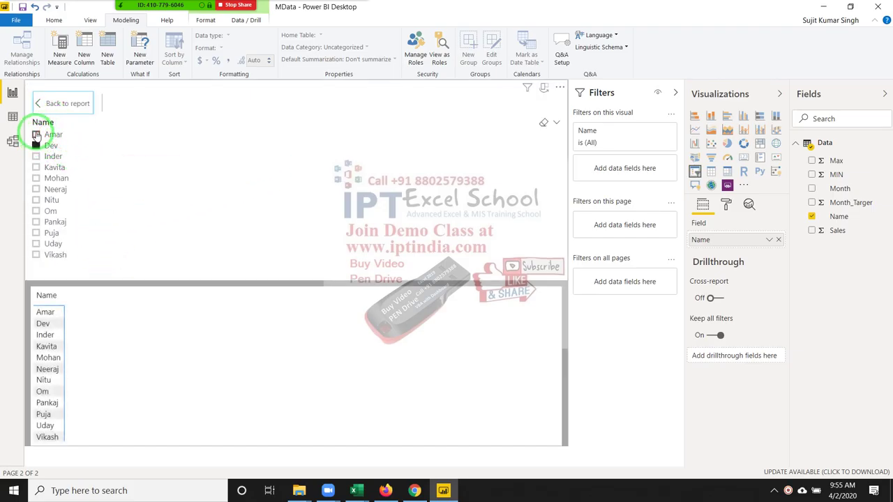
pyautogui.click(55, 106)
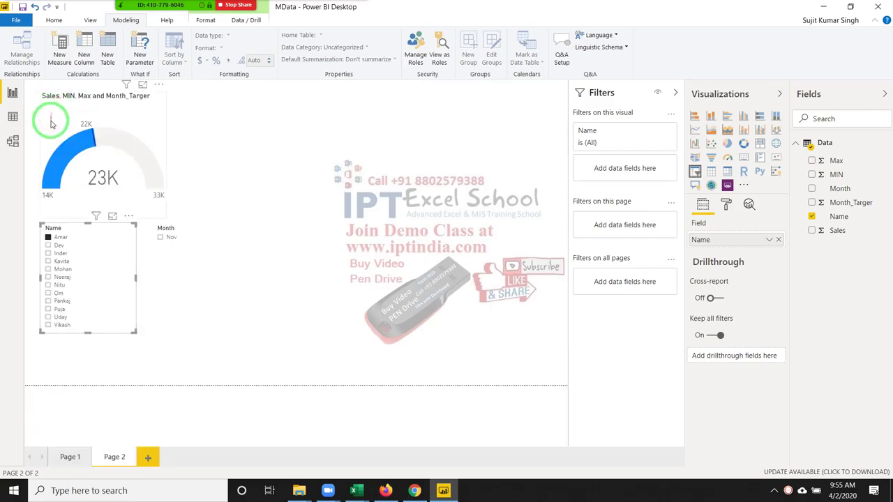
pyautogui.click(234, 261)
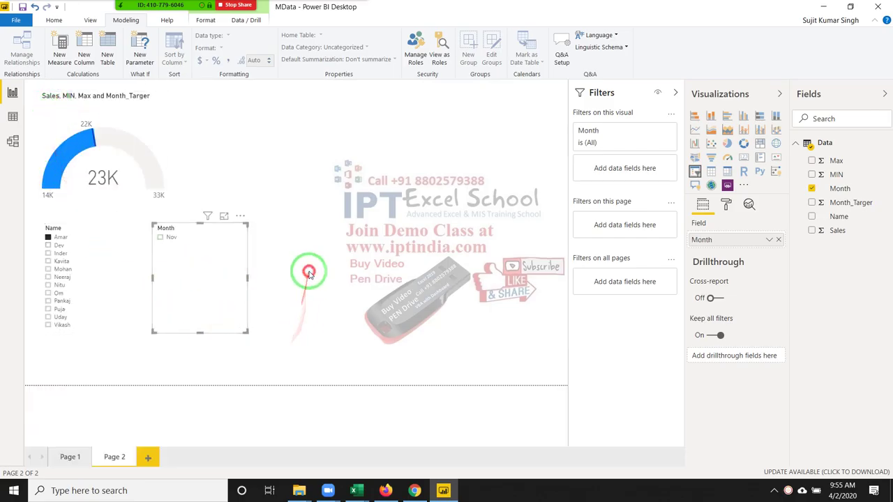
# Delete the stray Q&A visual from Page 2 and filter the Month slicer to Nov.
pyautogui.click(309, 272)
pyautogui.click(89, 232)
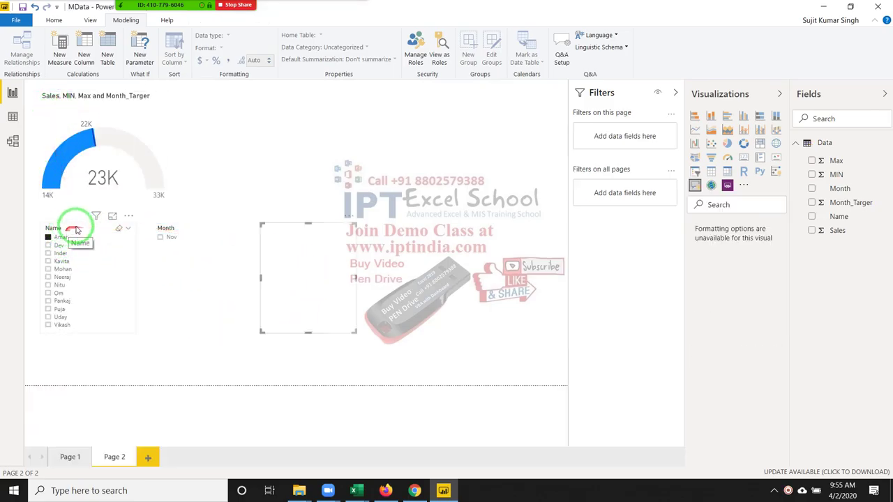
pyautogui.moveTo(96, 219)
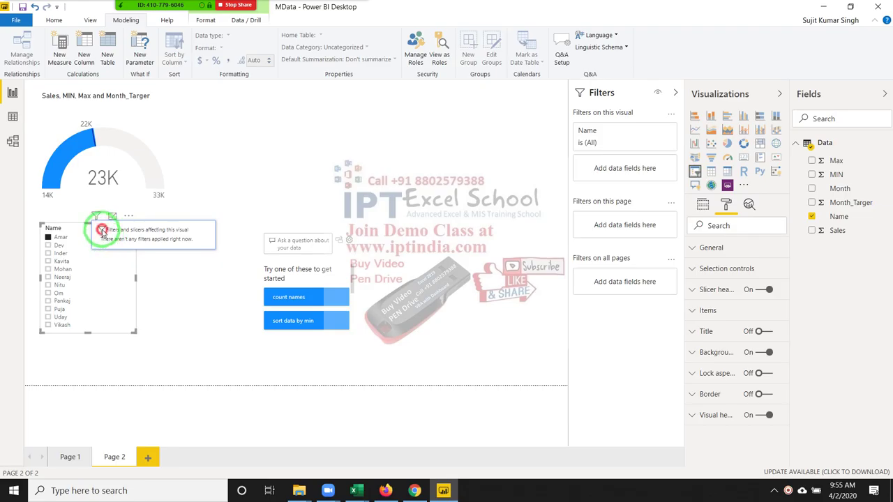
pyautogui.click(369, 277)
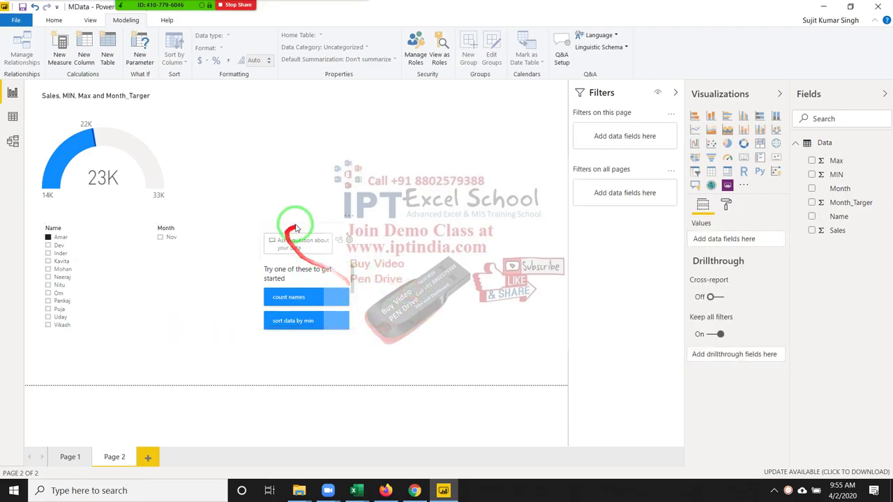
pyautogui.click(344, 223)
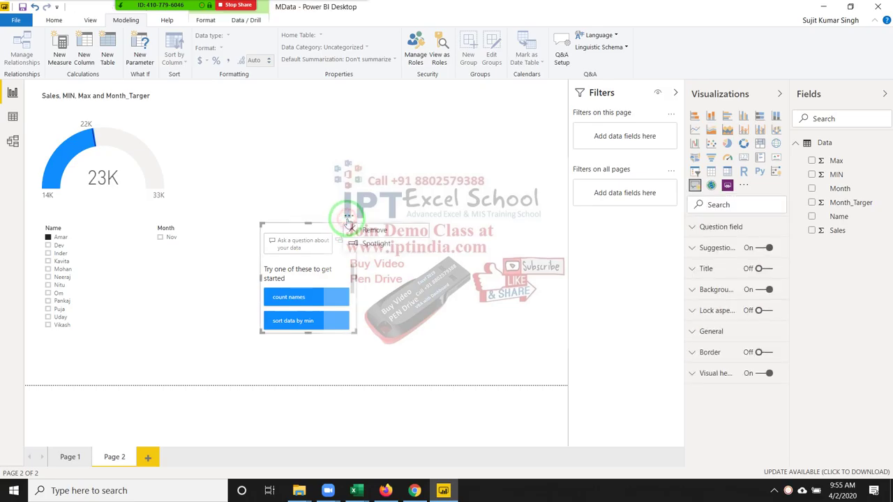
pyautogui.click(369, 230)
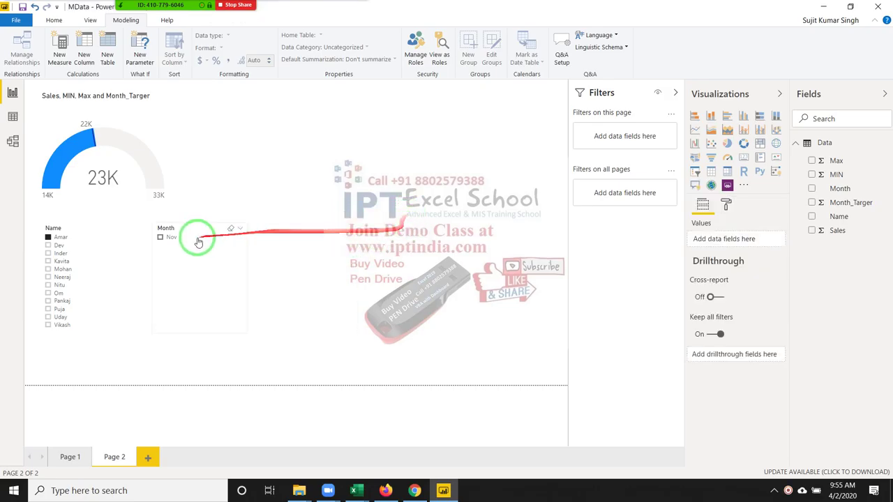
pyautogui.click(160, 237)
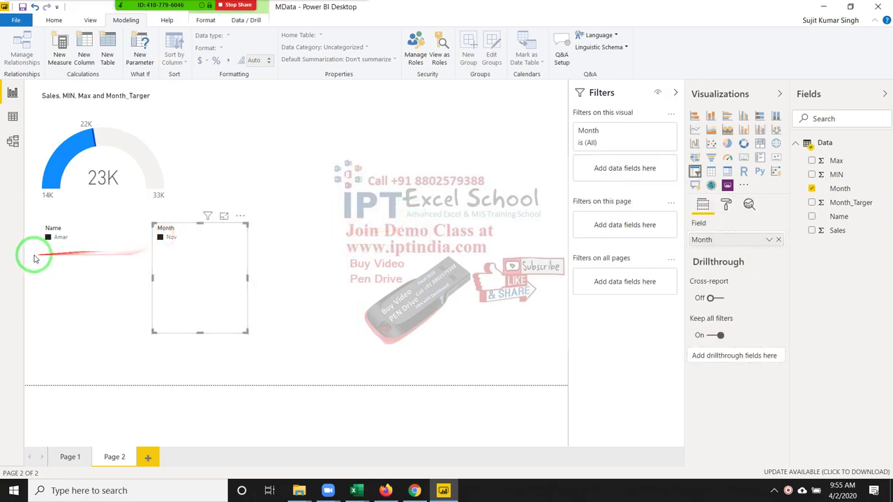
# Clear the Nov filter and try Dev, Inder and Kavita in the Name slicer, ending on one salesperson.
pyautogui.click(165, 239)
pyautogui.click(47, 246)
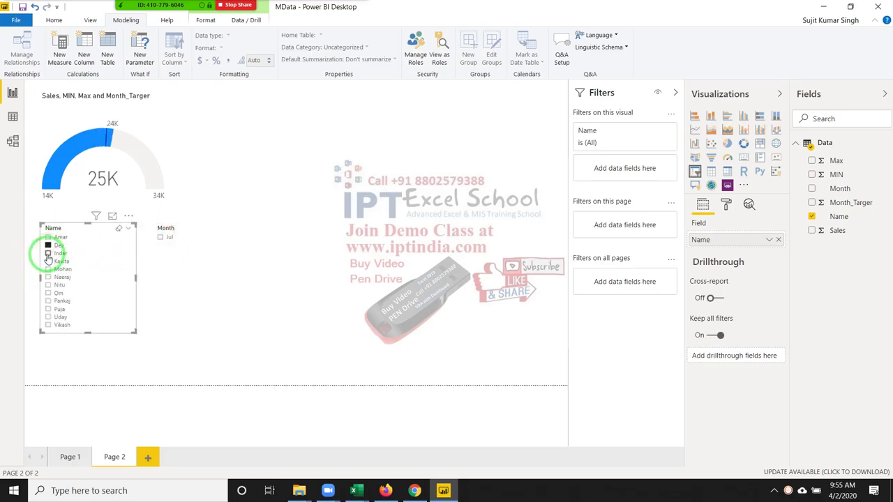
pyautogui.click(47, 254)
pyautogui.click(48, 262)
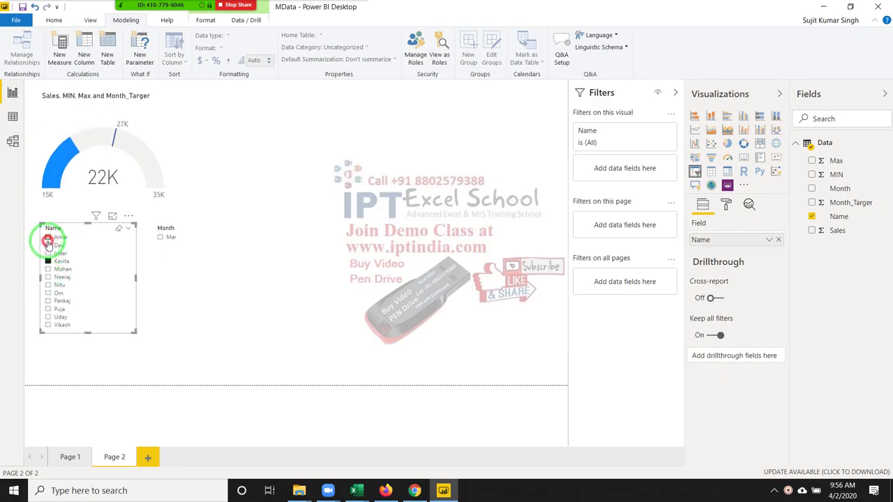
pyautogui.moveTo(48, 240); pyautogui.dragTo(60, 253)
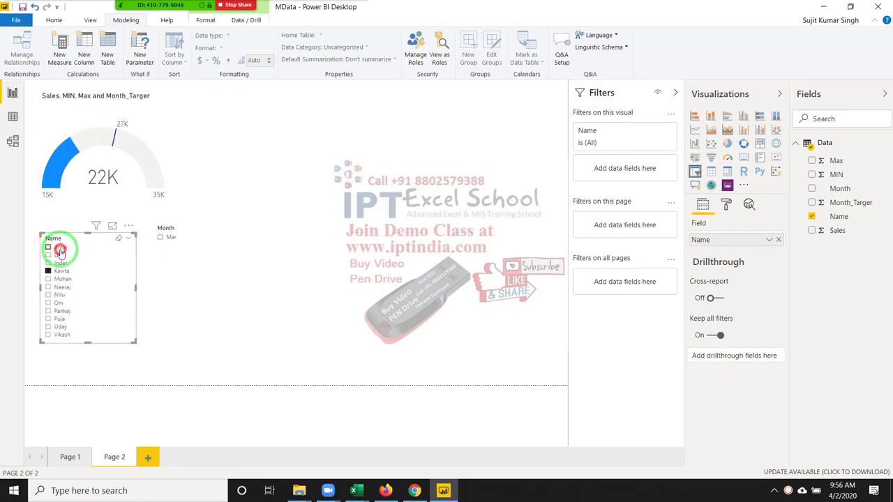
pyautogui.click(59, 249)
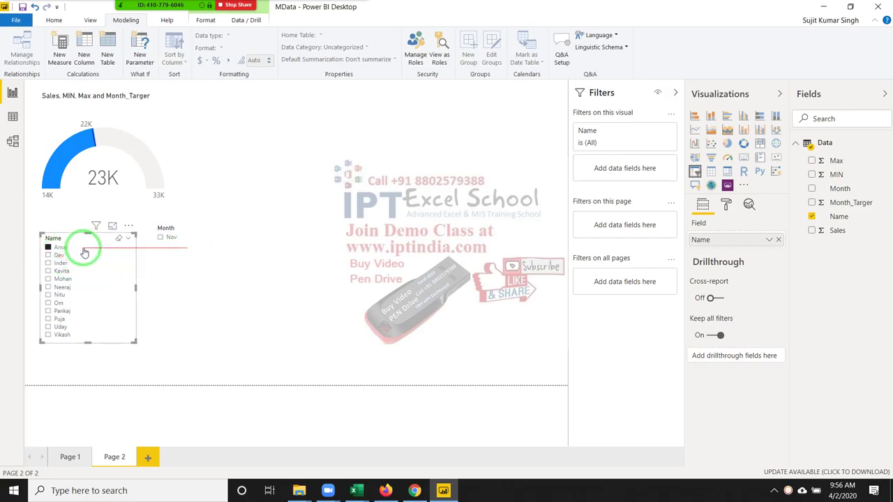
pyautogui.moveTo(123, 252); pyautogui.dragTo(53, 255)
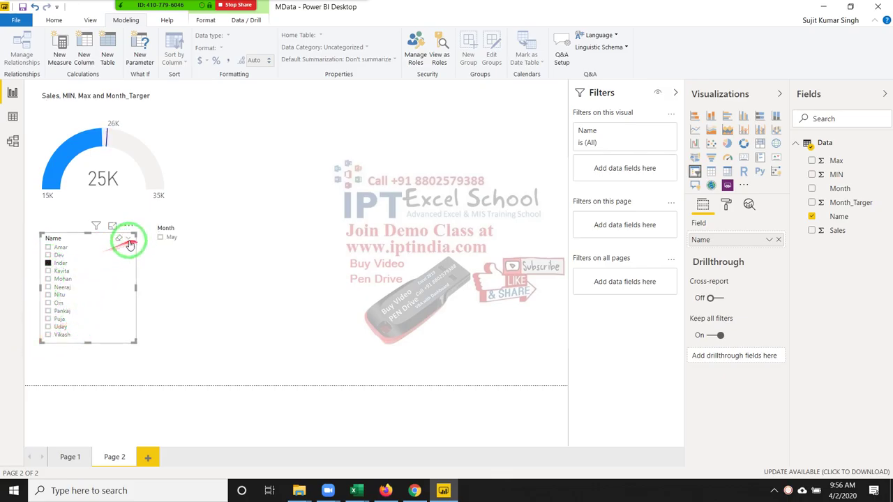
# Switch the Name slicer to Dropdown style and set it to All, restoring the 267K total.
pyautogui.click(129, 262)
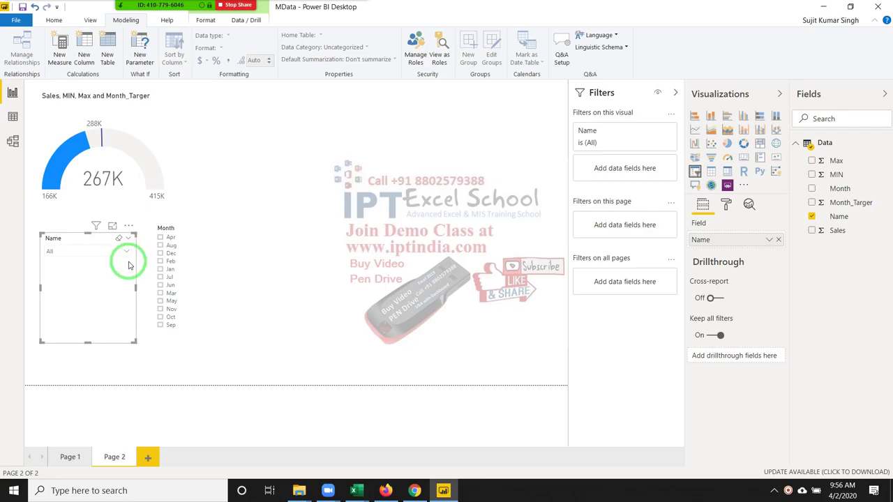
pyautogui.click(121, 254)
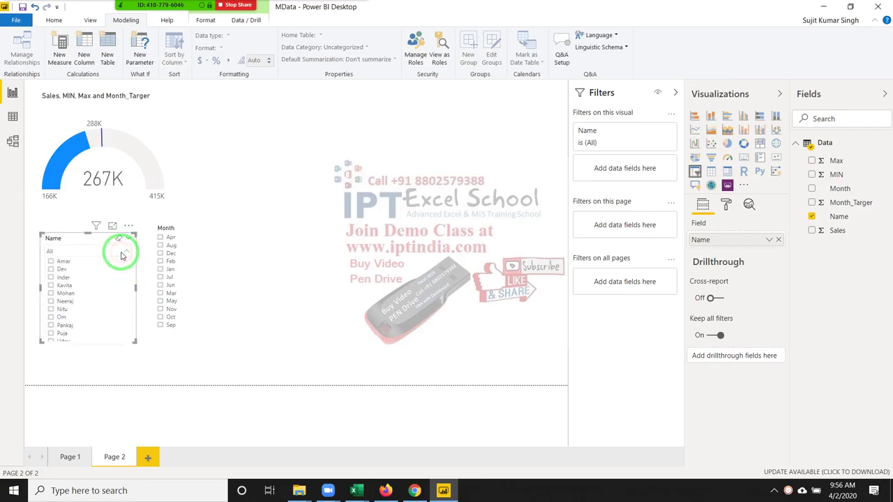
pyautogui.click(50, 253)
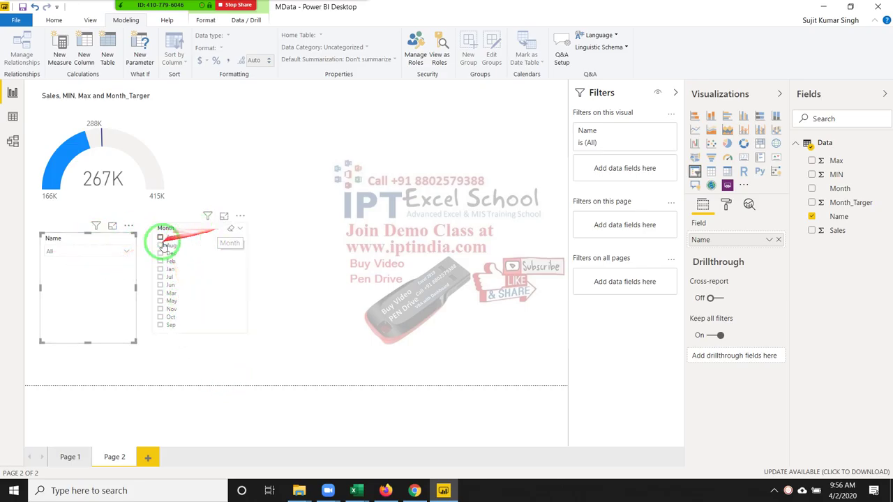
pyautogui.click(124, 253)
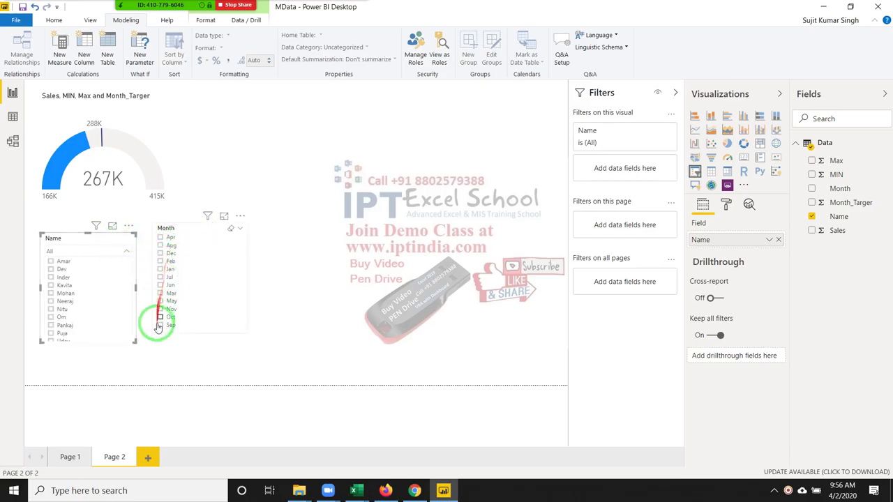
# Select the Sales/MIN/Max/Month_Targer gauge and show its Format settings in the Visualizations pane.
pyautogui.click(159, 157)
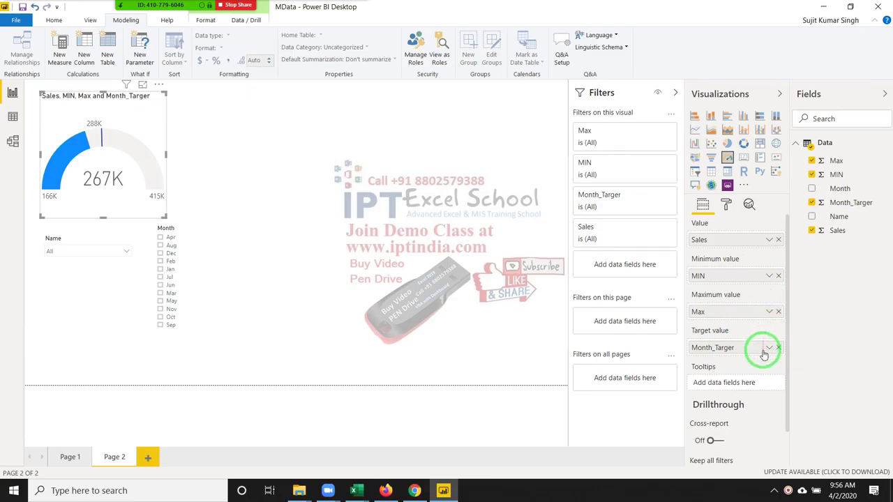
pyautogui.click(726, 204)
pyautogui.click(122, 12)
pyautogui.click(138, 9)
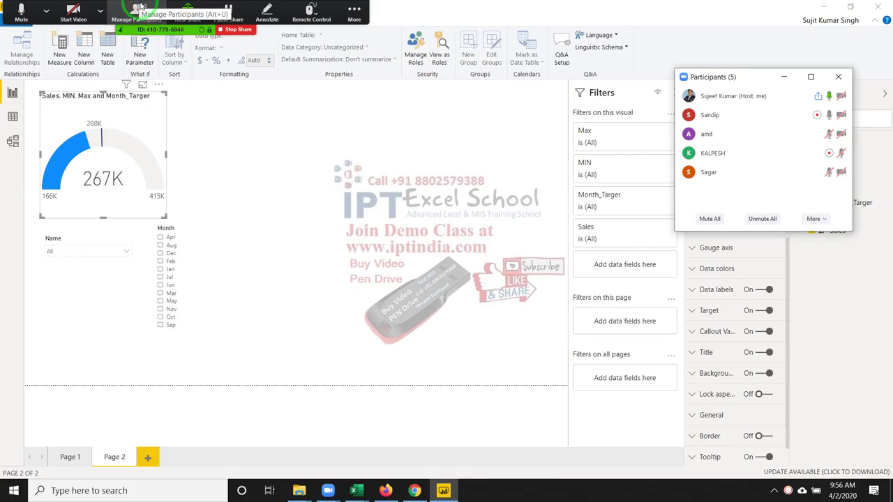
pyautogui.click(838, 77)
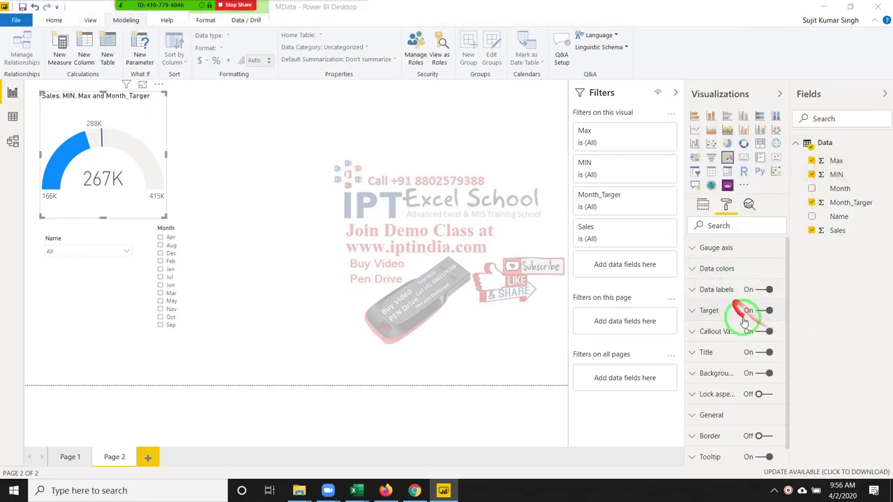
pyautogui.click(705, 250)
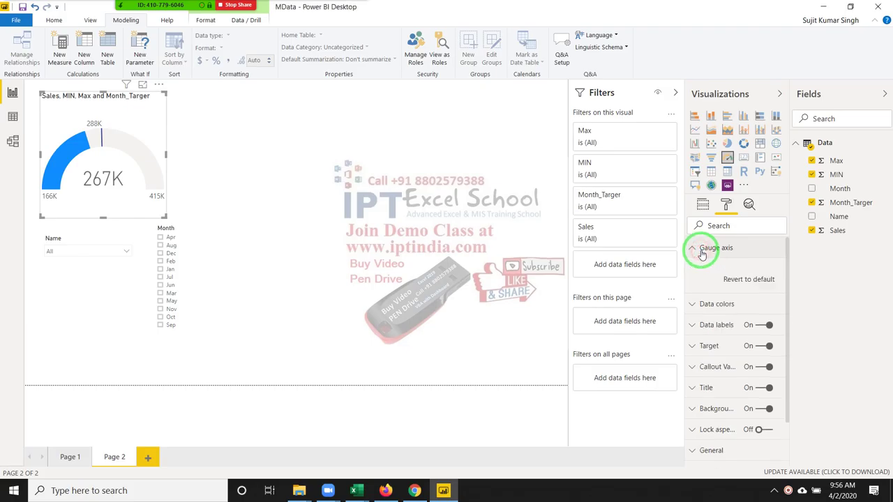
pyautogui.click(703, 250)
pyautogui.click(698, 268)
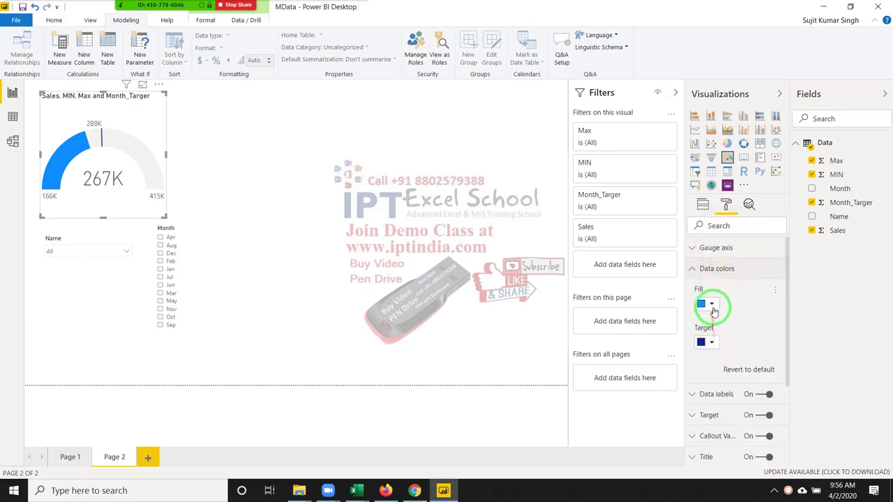
pyautogui.click(712, 305)
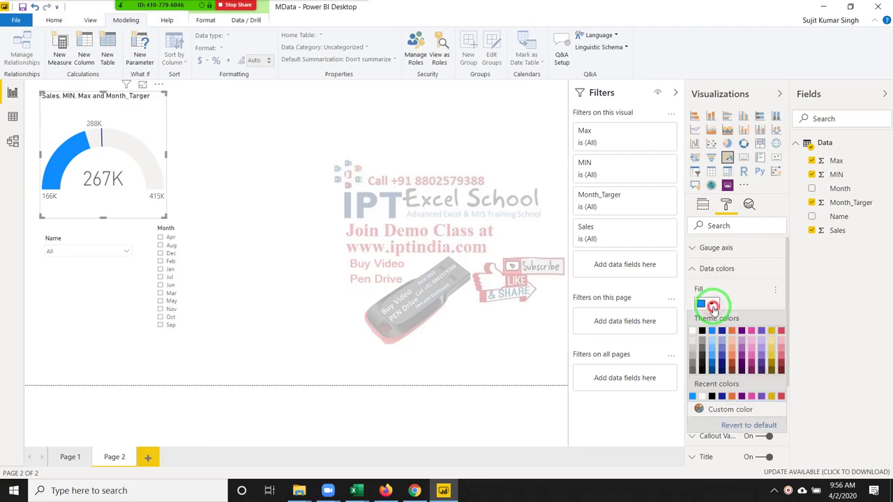
pyautogui.click(712, 307)
pyautogui.click(714, 308)
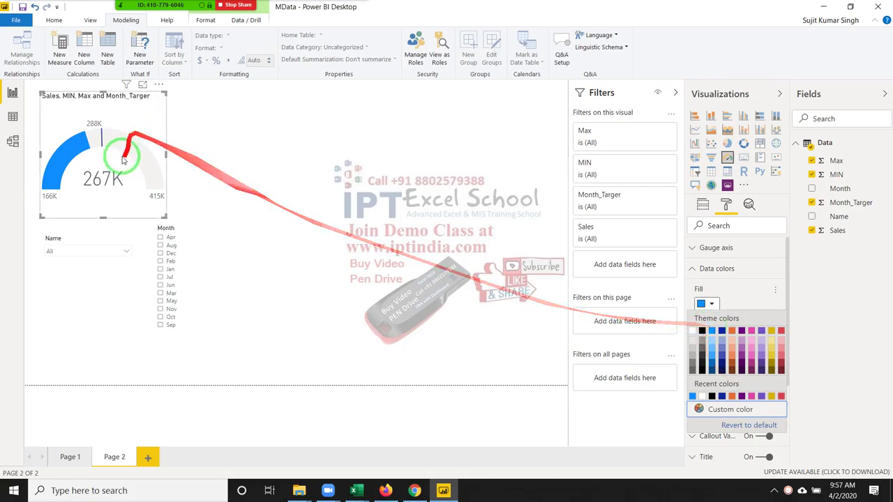
pyautogui.click(742, 288)
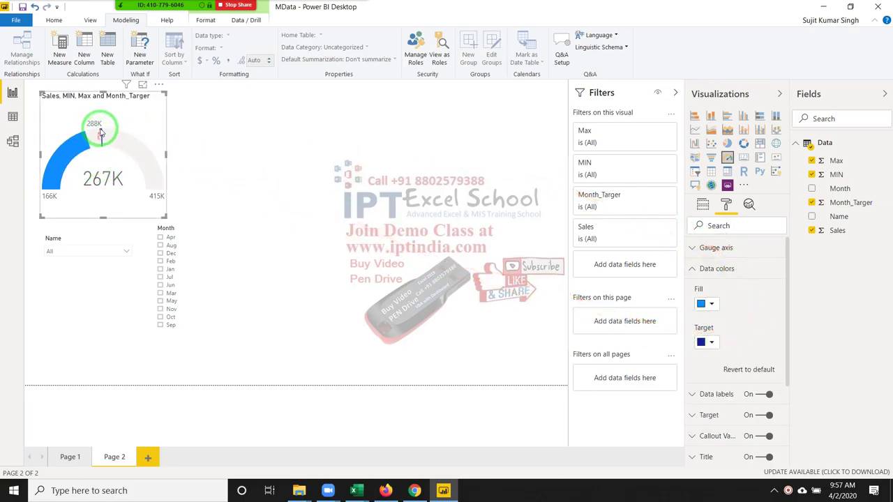
pyautogui.click(696, 269)
pyautogui.click(733, 291)
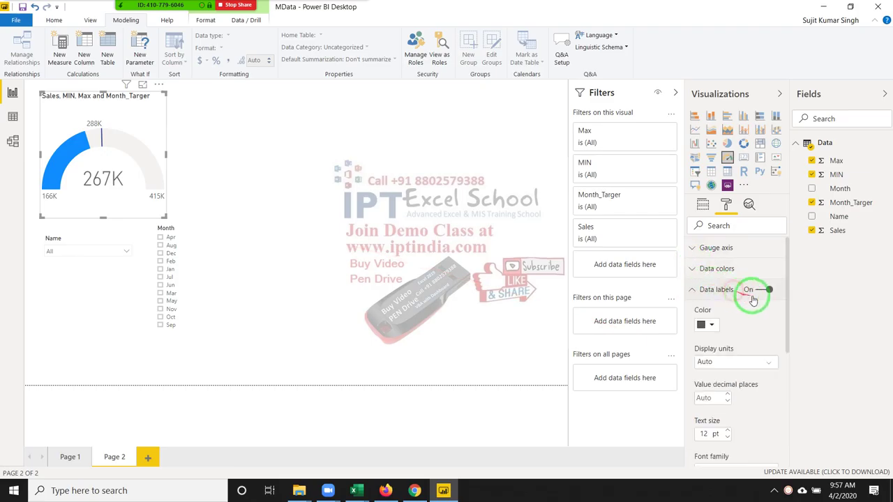
pyautogui.click(760, 290)
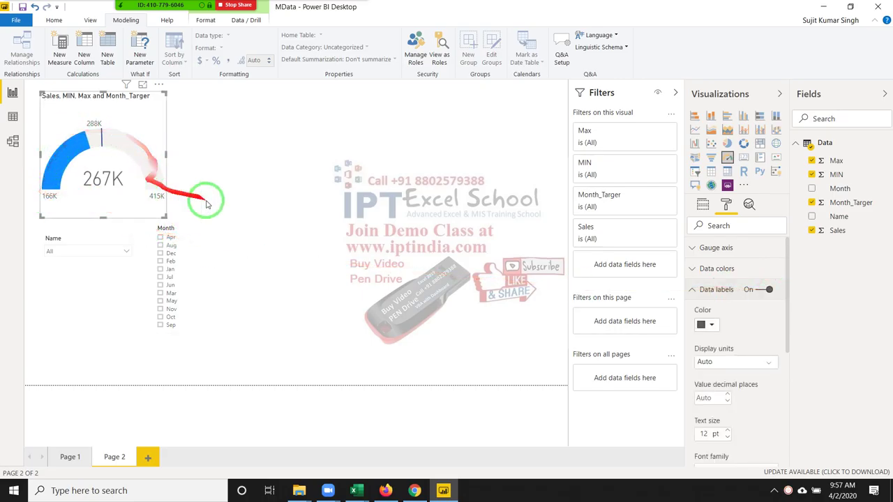
pyautogui.scroll(-3, 732, 327)
pyautogui.scroll(3, 732, 328)
pyautogui.scroll(-1, 727, 332)
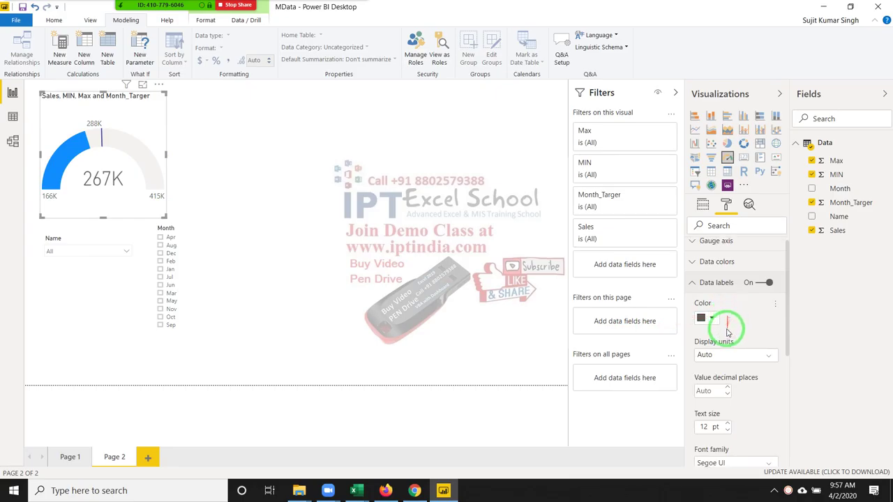
pyautogui.scroll(-4, 728, 333)
pyautogui.scroll(-1, 727, 328)
pyautogui.click(721, 293)
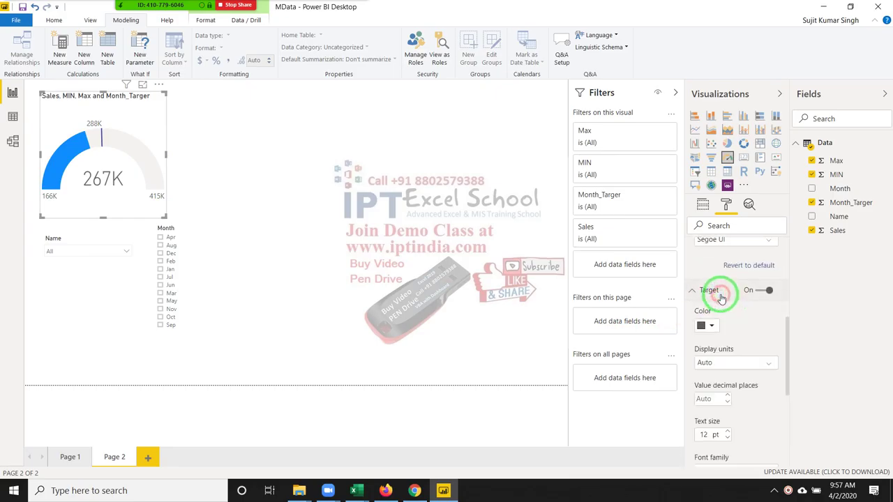
pyautogui.click(705, 329)
pyautogui.moveTo(707, 333); pyautogui.dragTo(96, 132)
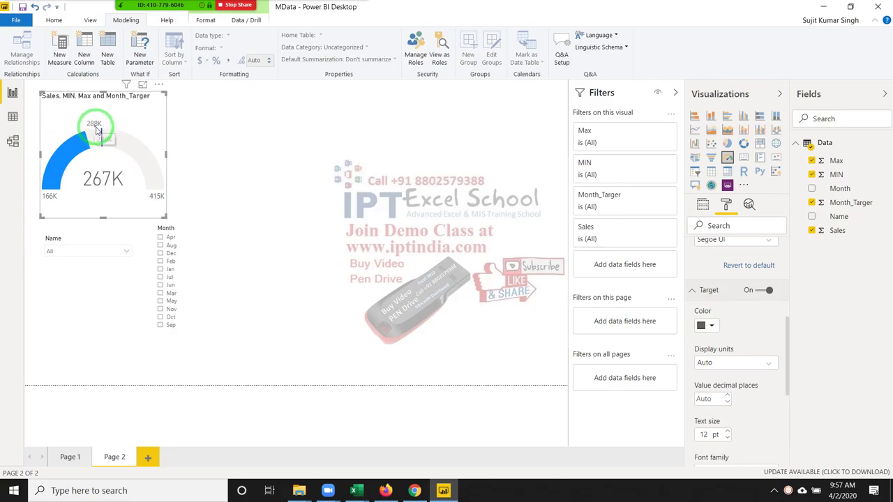
pyautogui.scroll(-3, 750, 374)
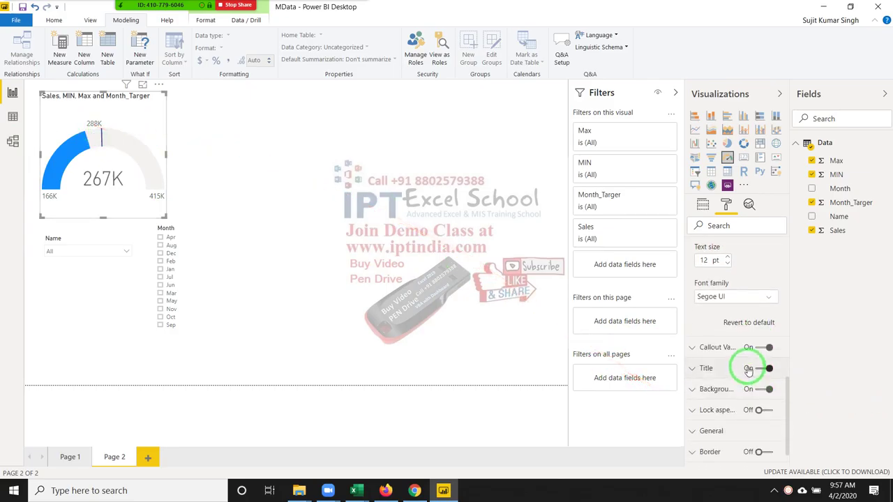
pyautogui.scroll(1, 747, 366)
pyautogui.scroll(-2, 748, 363)
pyautogui.moveTo(743, 358); pyautogui.dragTo(722, 314)
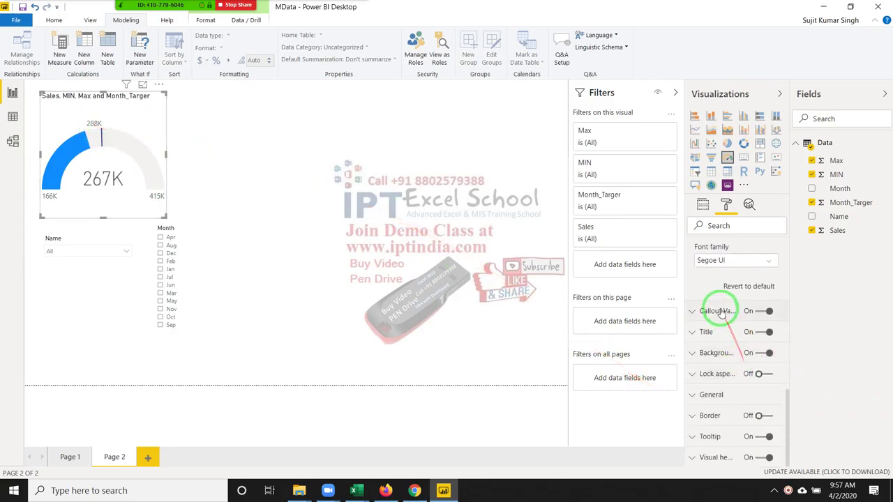
# Replace the gauge's title text with 'Sales Report'.
pyautogui.click(719, 332)
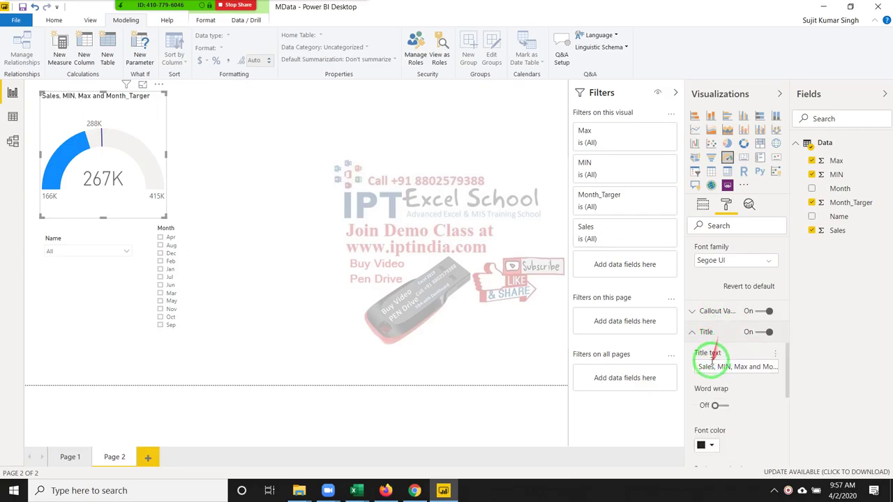
pyautogui.moveTo(699, 367); pyautogui.dragTo(793, 364)
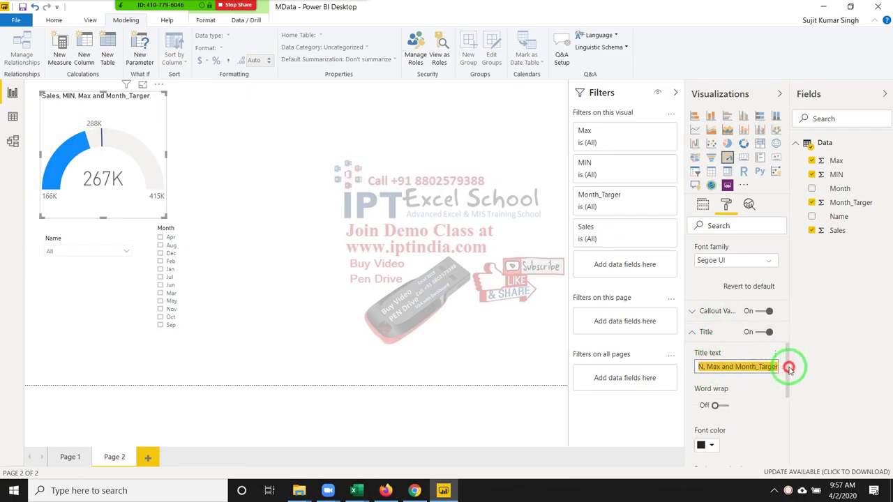
pyautogui.press('BackSpace')
pyautogui.write('Sales Report')
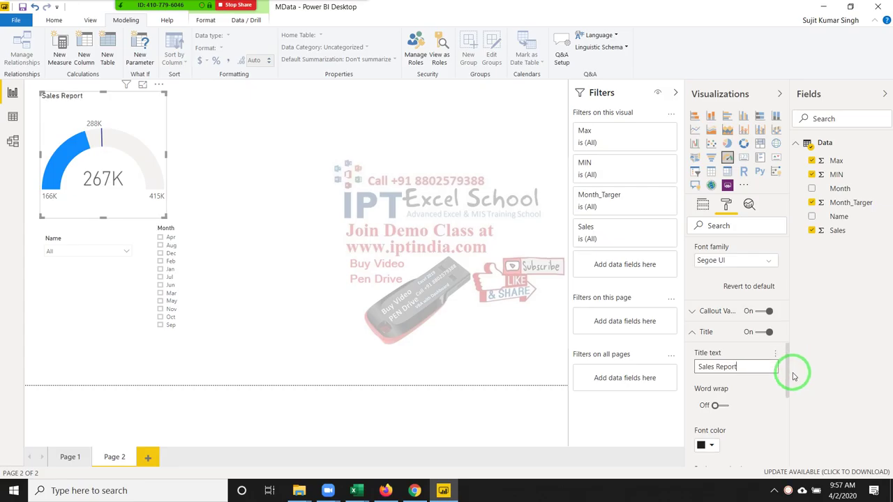
pyautogui.click(761, 401)
# Center-align the Sales Report title above the gauge.
pyautogui.scroll(-1, 761, 402)
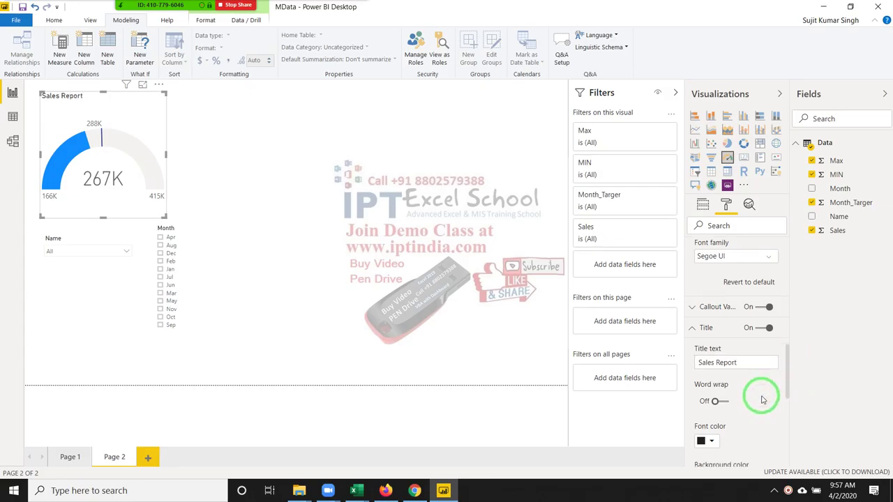
pyautogui.scroll(-1, 758, 392)
pyautogui.scroll(-1, 758, 399)
pyautogui.scroll(-1, 758, 393)
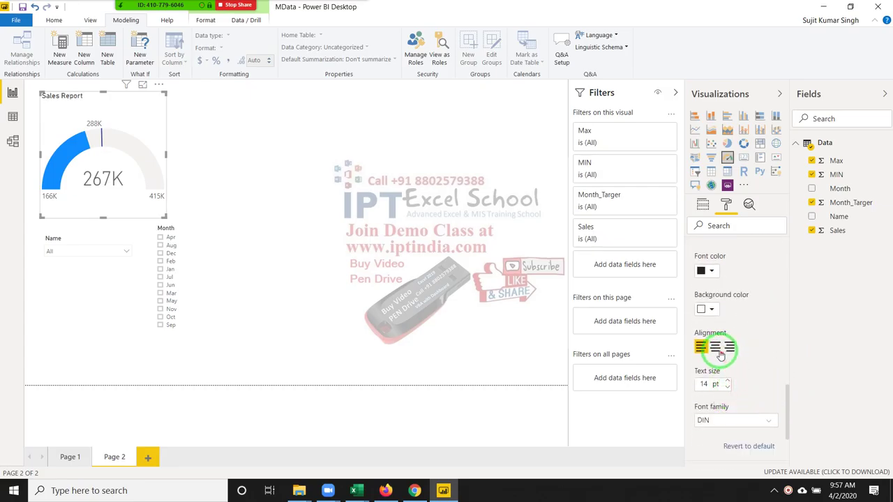
pyautogui.click(715, 347)
pyautogui.scroll(3, 722, 279)
pyautogui.click(702, 275)
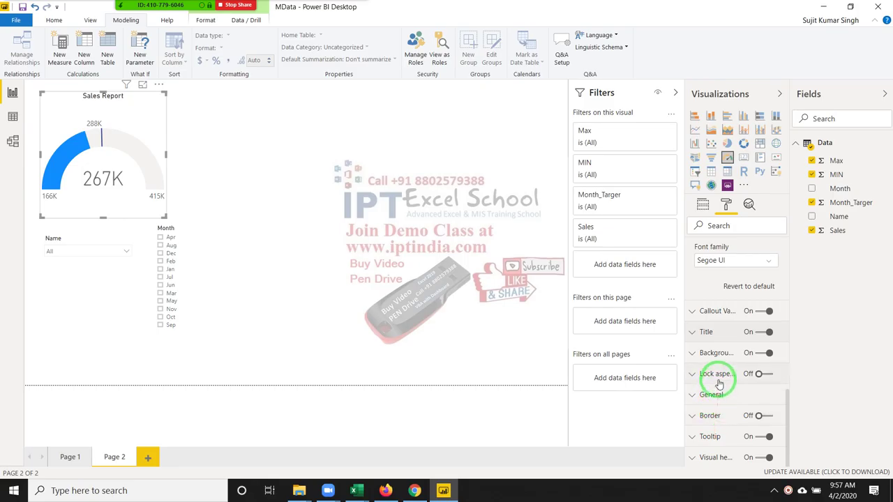
pyautogui.scroll(-5, 726, 439)
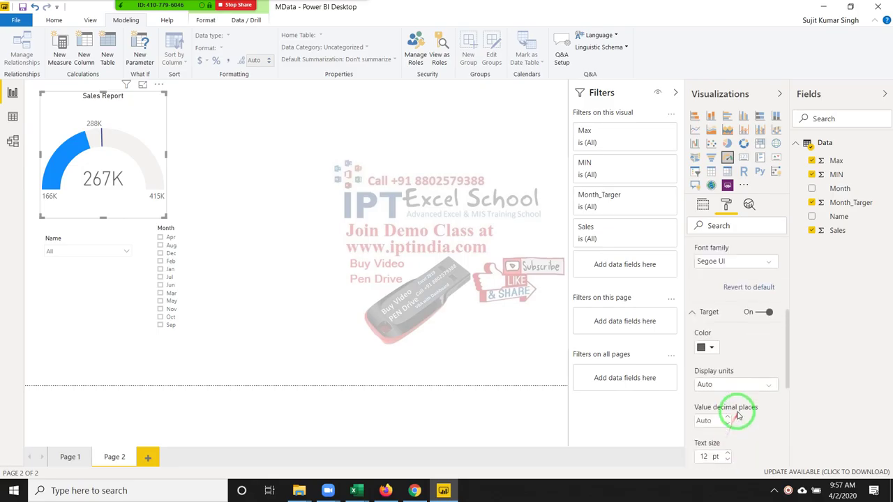
pyautogui.scroll(-3, 733, 414)
pyautogui.click(443, 371)
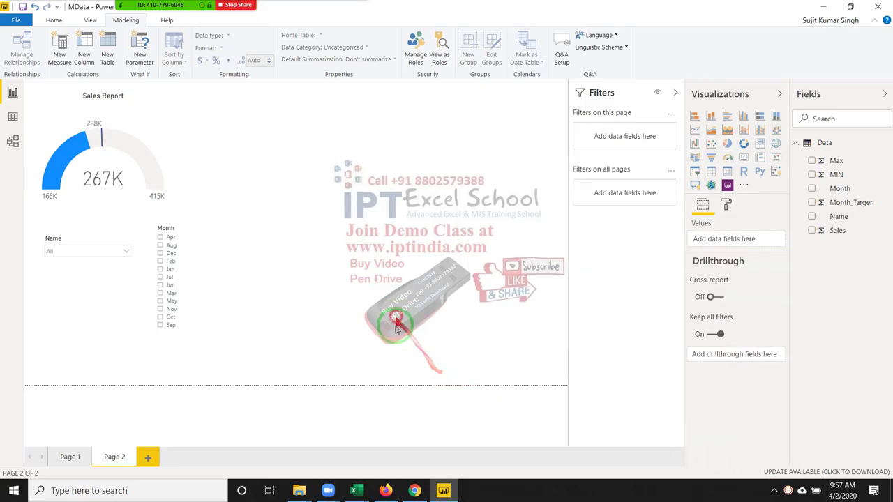
# Filter the gauge month by month in the Month slicer: Feb, Jan, Jul, Jun, Mar, May, then later months.
pyautogui.click(173, 115)
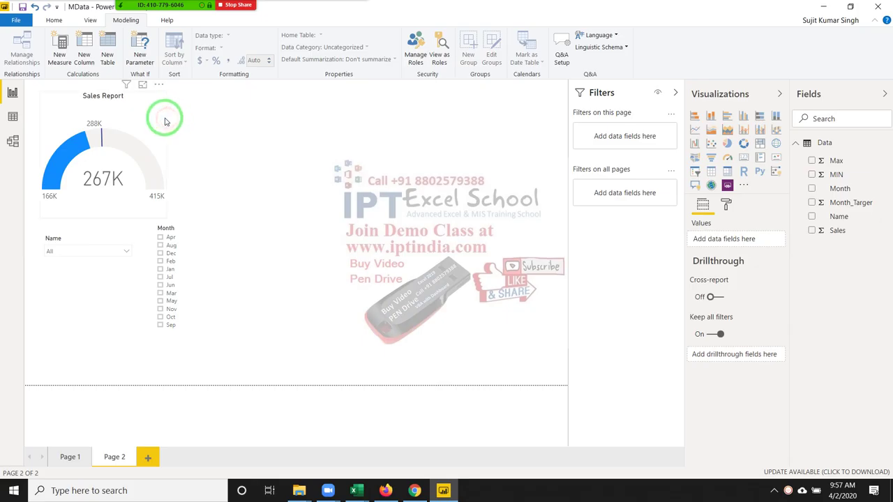
pyautogui.click(158, 120)
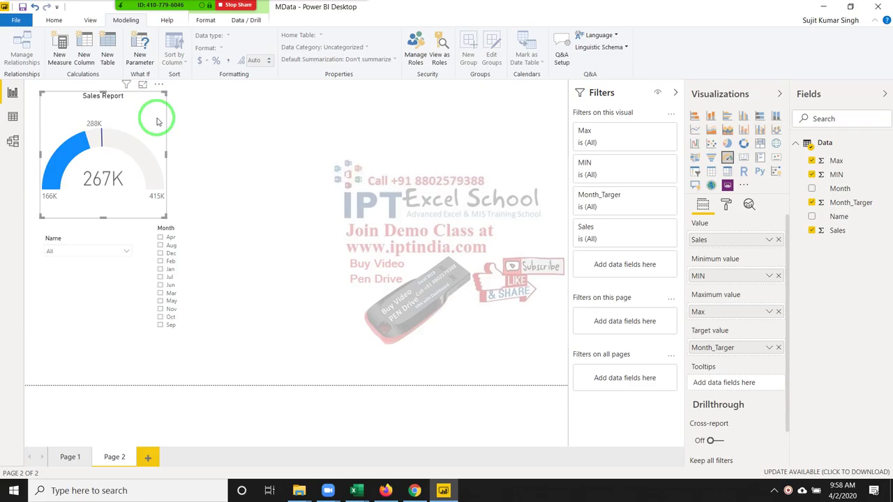
pyautogui.click(125, 248)
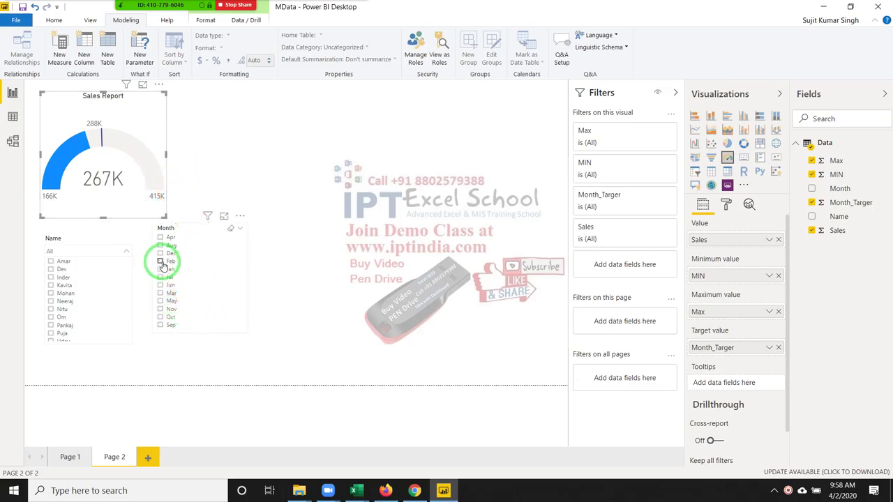
pyautogui.click(159, 261)
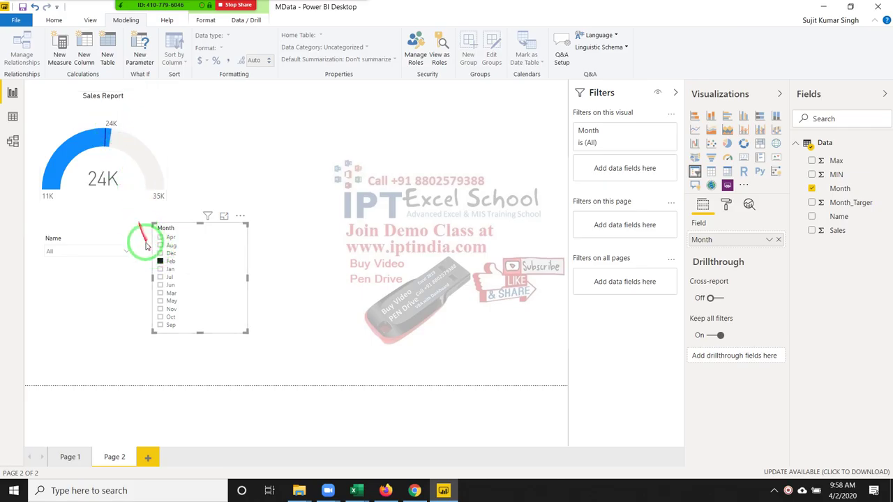
pyautogui.click(160, 261)
pyautogui.click(161, 269)
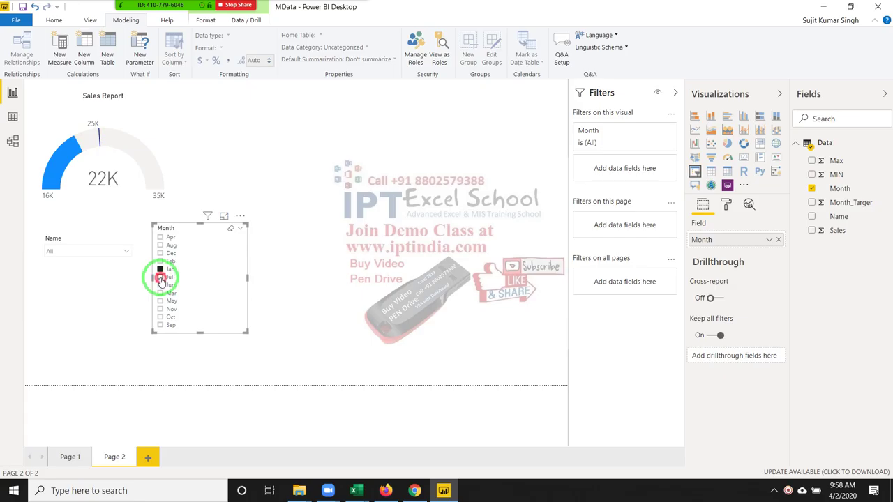
pyautogui.click(160, 277)
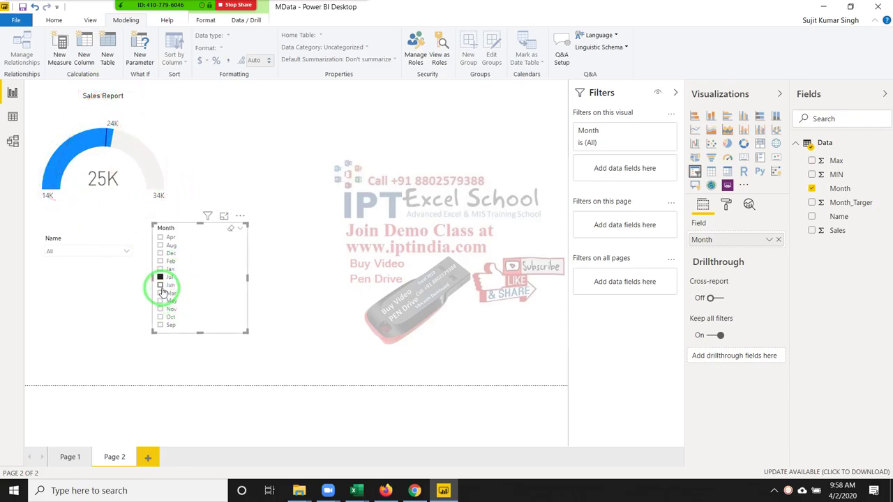
pyautogui.click(161, 286)
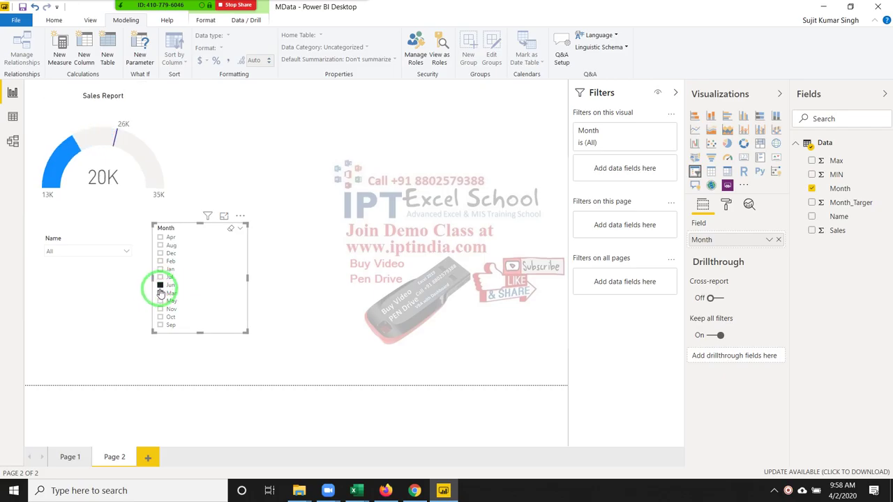
pyautogui.click(160, 294)
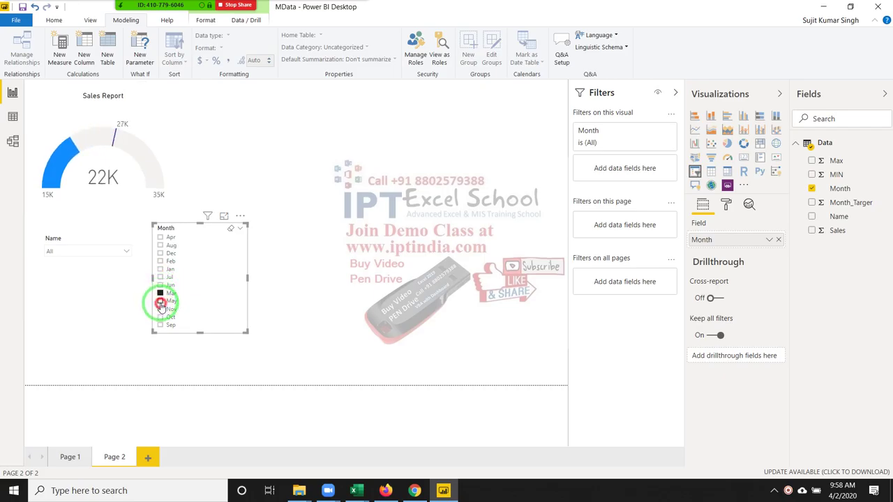
pyautogui.click(160, 302)
pyautogui.click(159, 317)
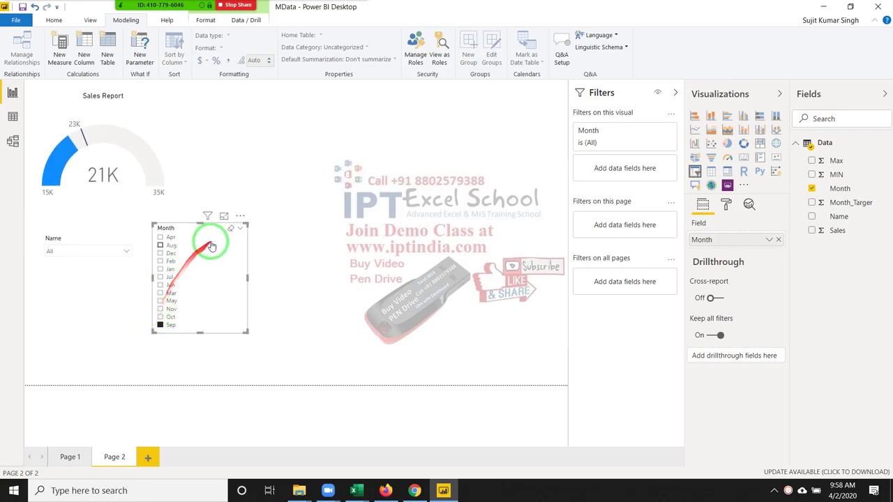
pyautogui.click(241, 230)
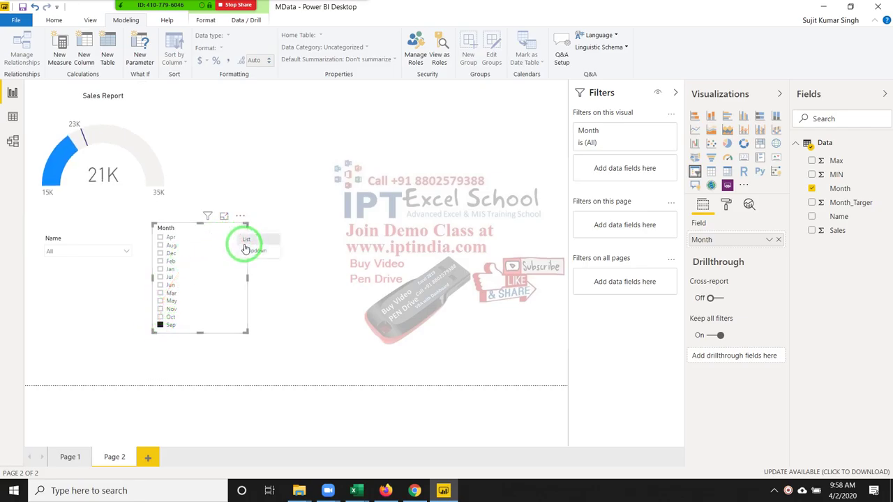
# Switch the Month slicer to Dropdown style, leaving it set to All.
pyautogui.click(246, 250)
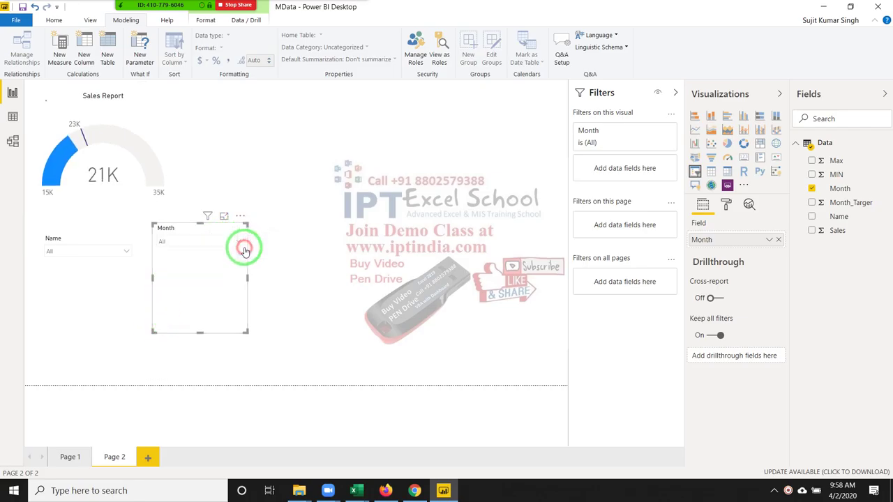
pyautogui.click(292, 213)
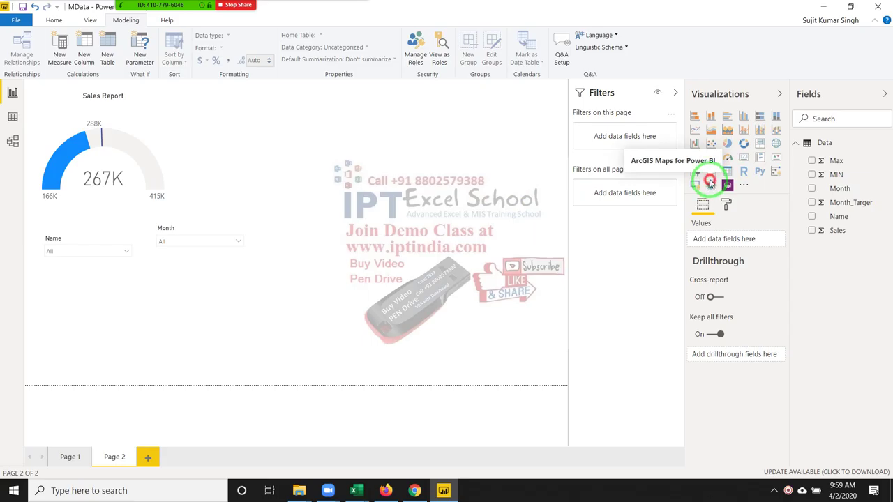
pyautogui.moveTo(711, 185)
pyautogui.mouseDown()
pyautogui.moveTo(661, 189)
pyautogui.moveTo(709, 182)
pyautogui.mouseUp()
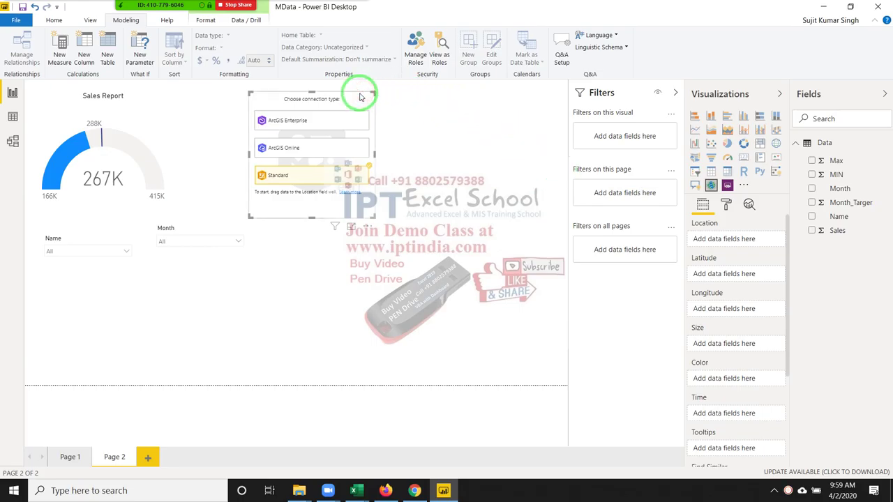
pyautogui.click(360, 84)
pyautogui.click(368, 99)
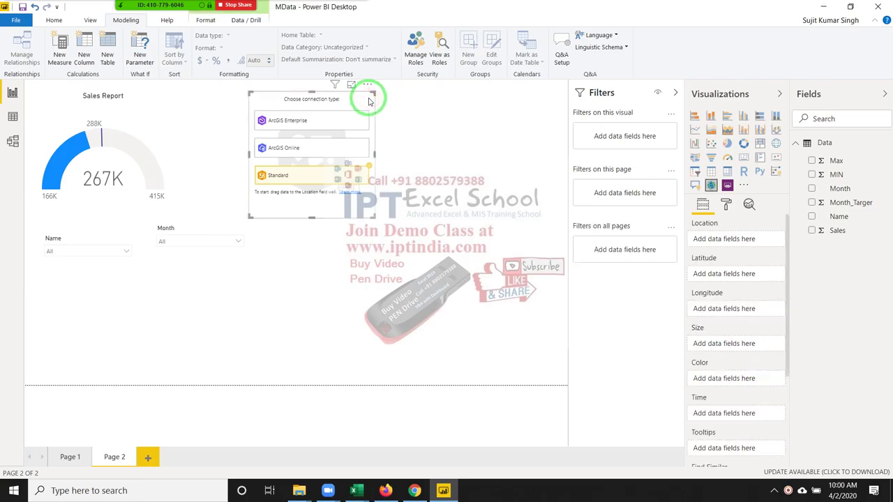
pyautogui.click(368, 85)
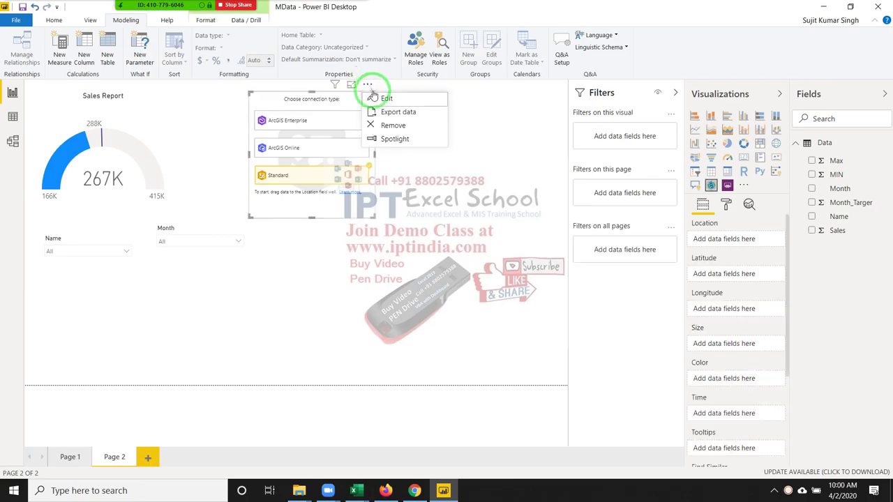
pyautogui.click(388, 125)
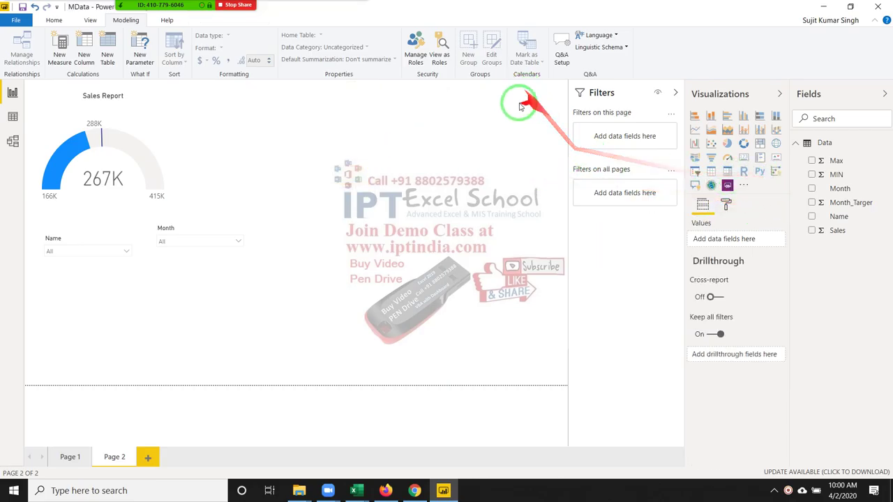
pyautogui.click(87, 65)
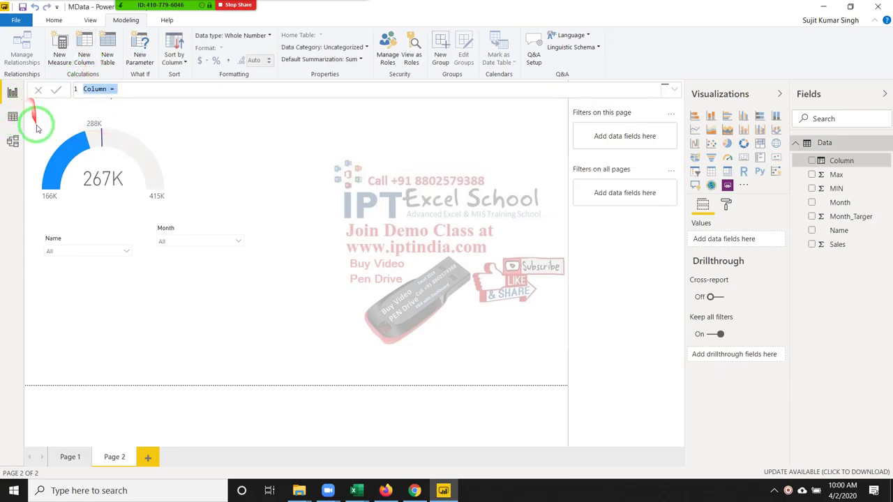
# Discard the unfinished new column and bring up the Data table's options menu in Fields.
pyautogui.click(38, 128)
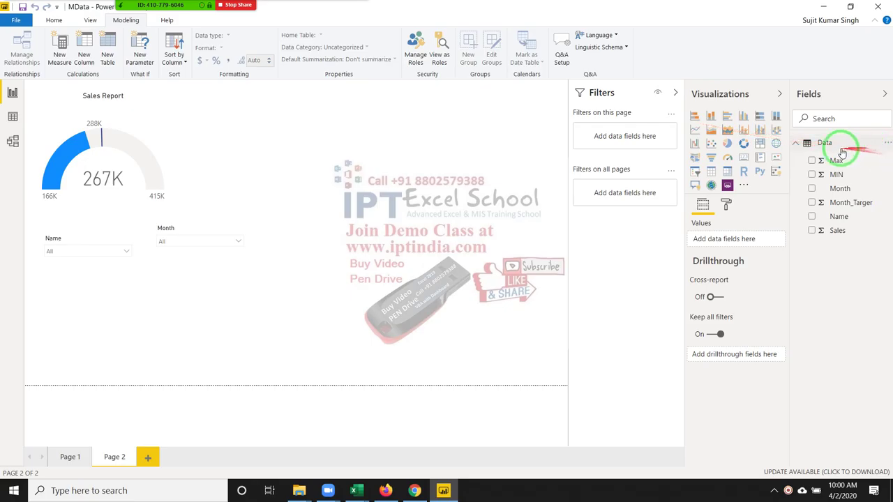
pyautogui.click(887, 143)
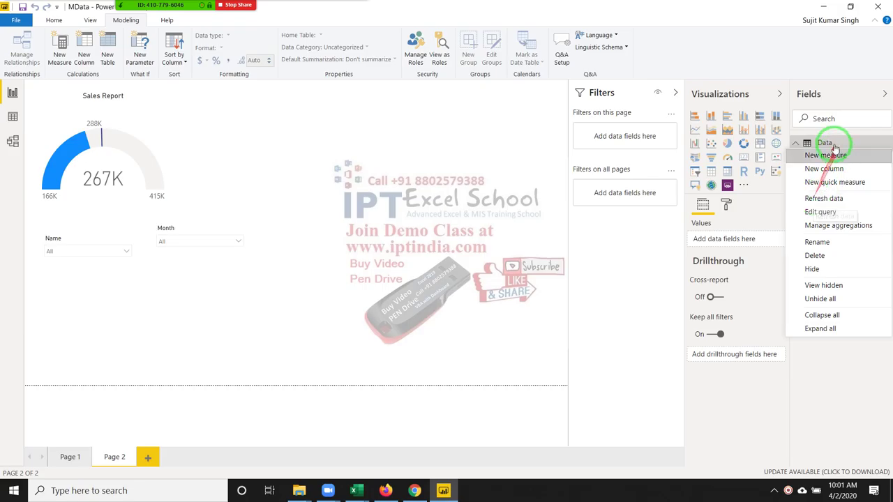
# Dismiss the Data table's options menu, reopen it, then close it without renaming anything.
pyautogui.moveTo(823, 170); pyautogui.dragTo(504, 187)
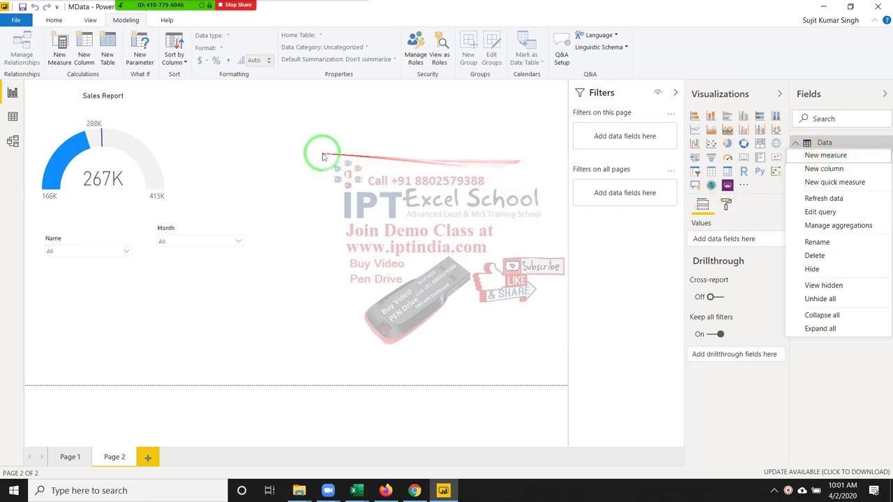
pyautogui.moveTo(320, 152); pyautogui.dragTo(855, 161)
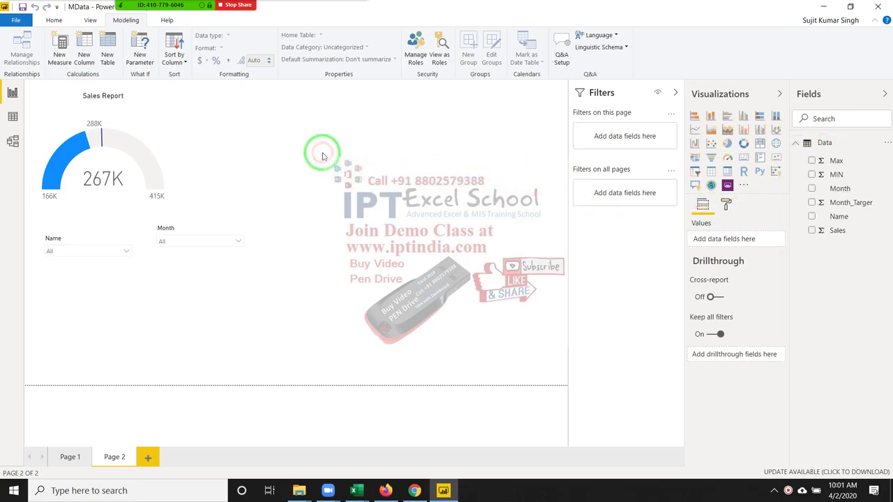
pyautogui.click(884, 143)
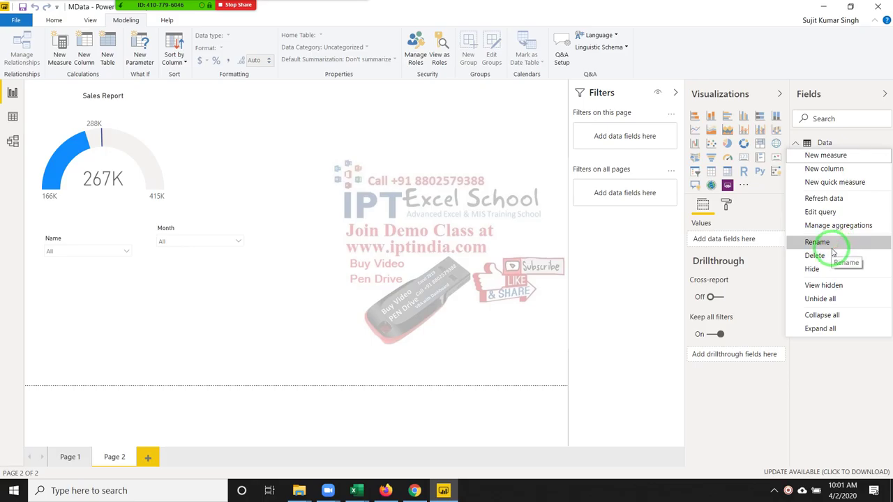
pyautogui.moveTo(843, 165)
pyautogui.mouseDown()
pyautogui.moveTo(810, 212)
pyautogui.moveTo(530, 246)
pyautogui.mouseUp()
pyautogui.click(534, 244)
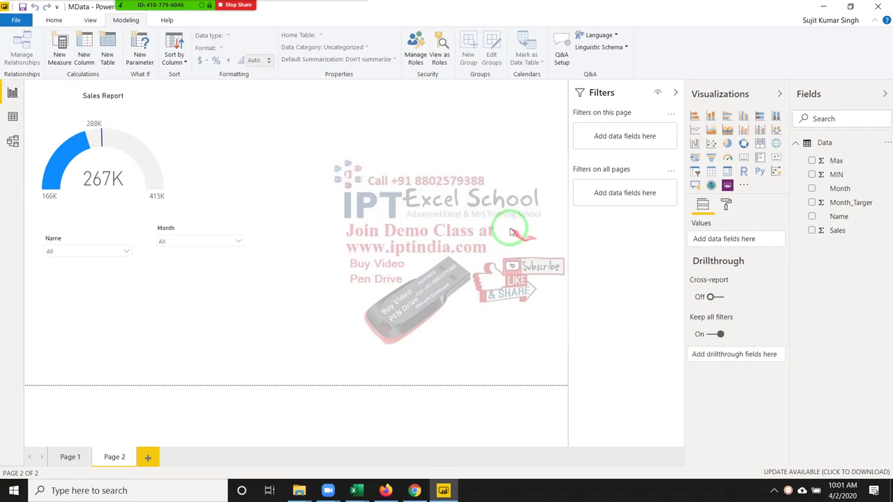
pyautogui.click(16, 114)
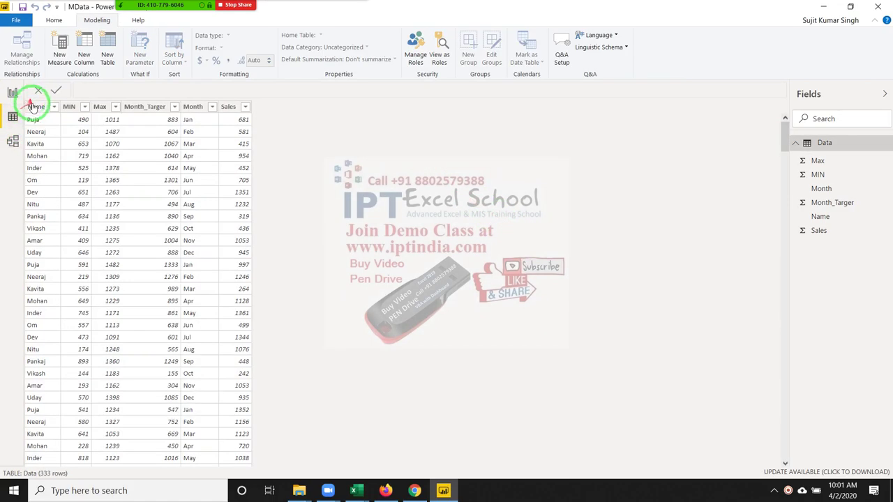
pyautogui.click(164, 117)
pyautogui.click(165, 193)
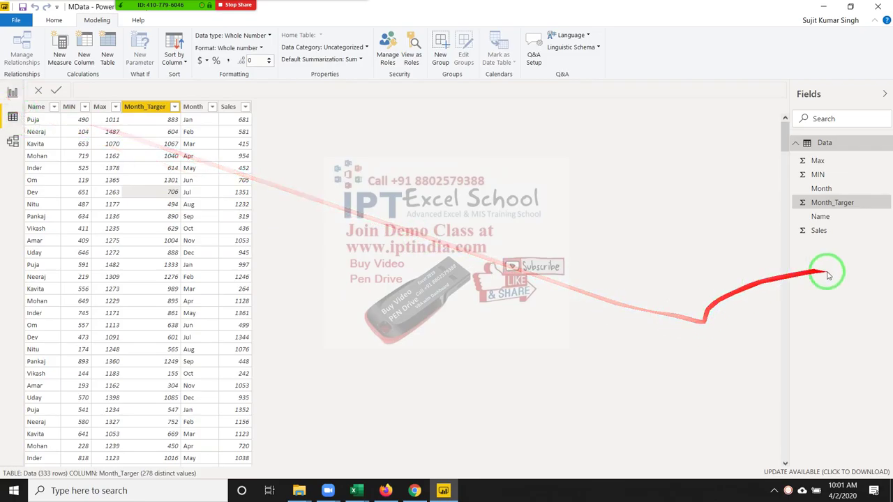
pyautogui.click(12, 93)
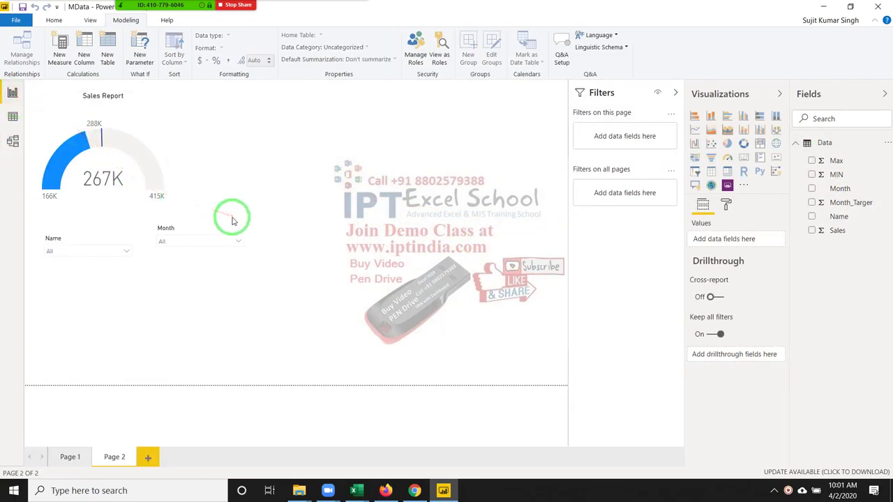